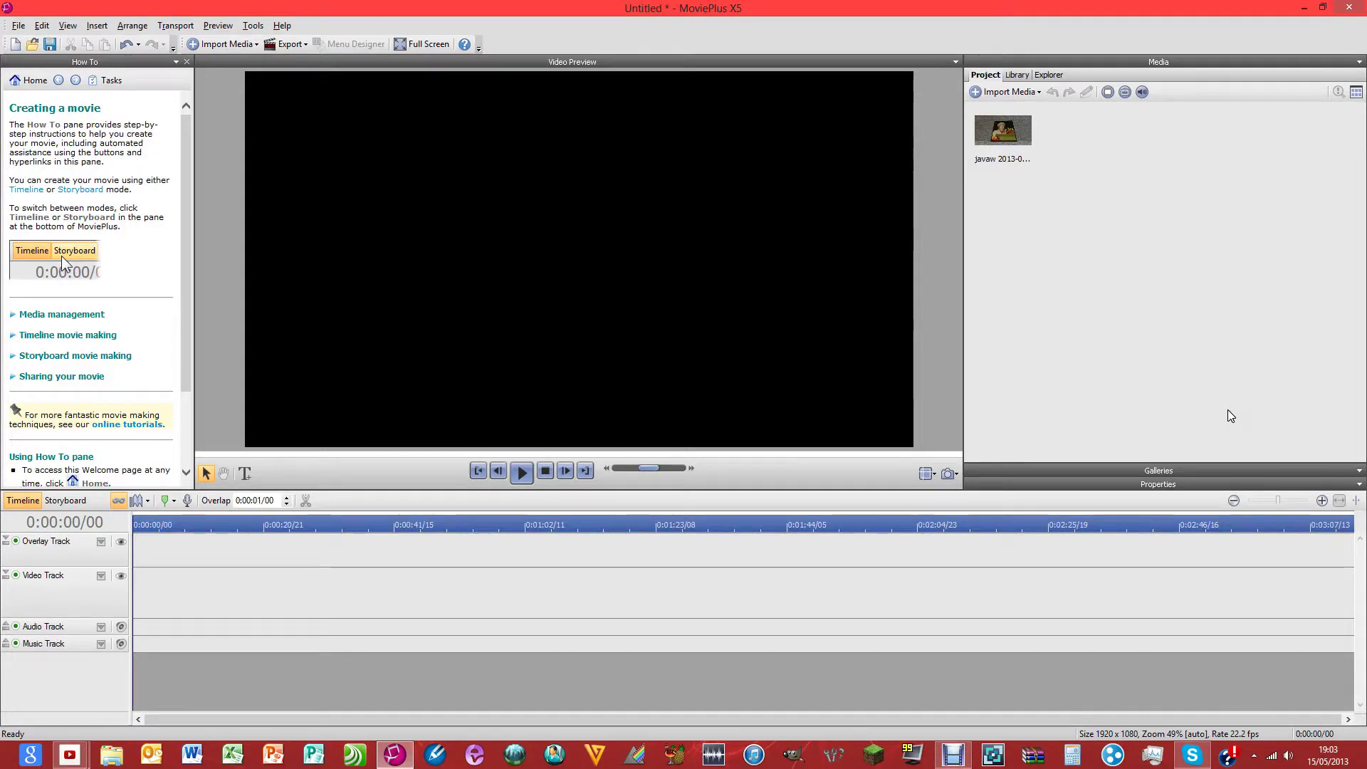
- Select and deselect the imported clip, then open and dismiss the import options
click(1225, 363)
click(1008, 138)
click(1048, 223)
click(1028, 167)
click(1100, 233)
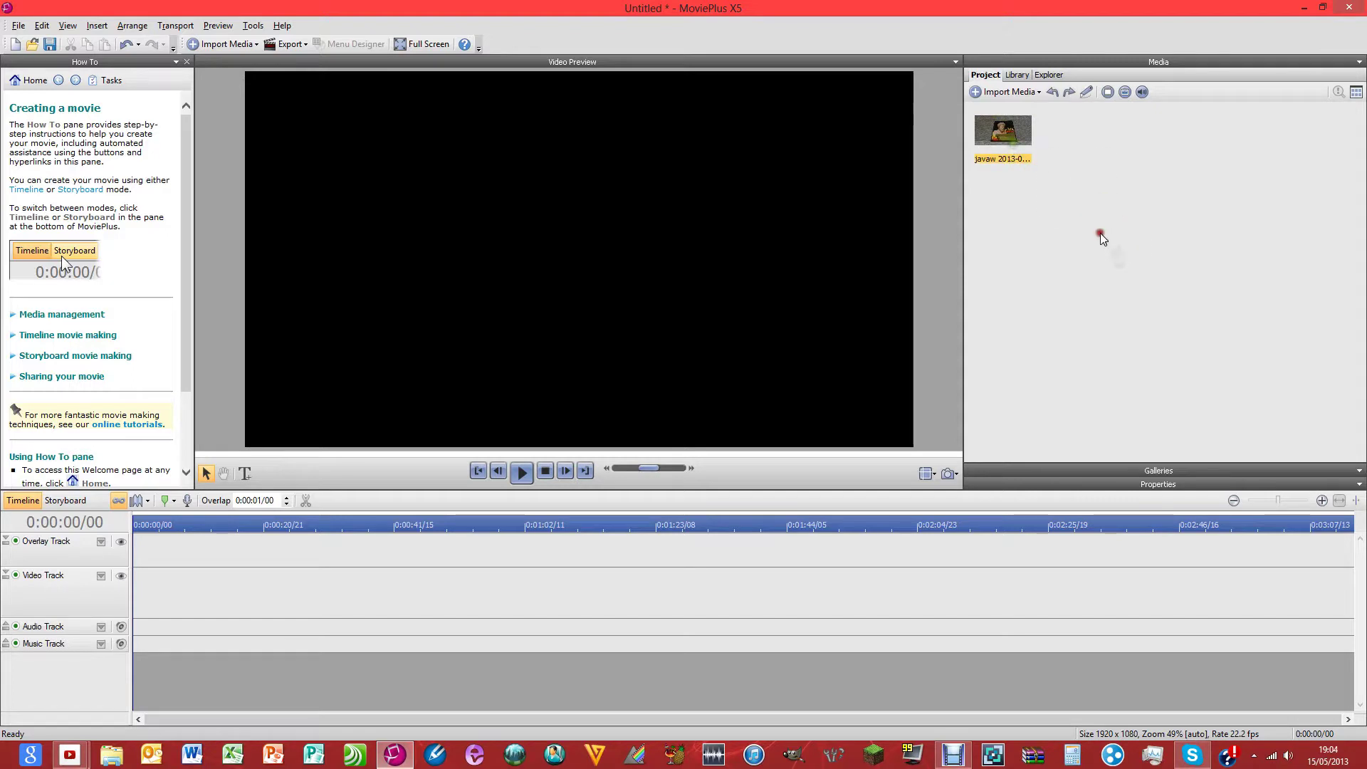
click(984, 96)
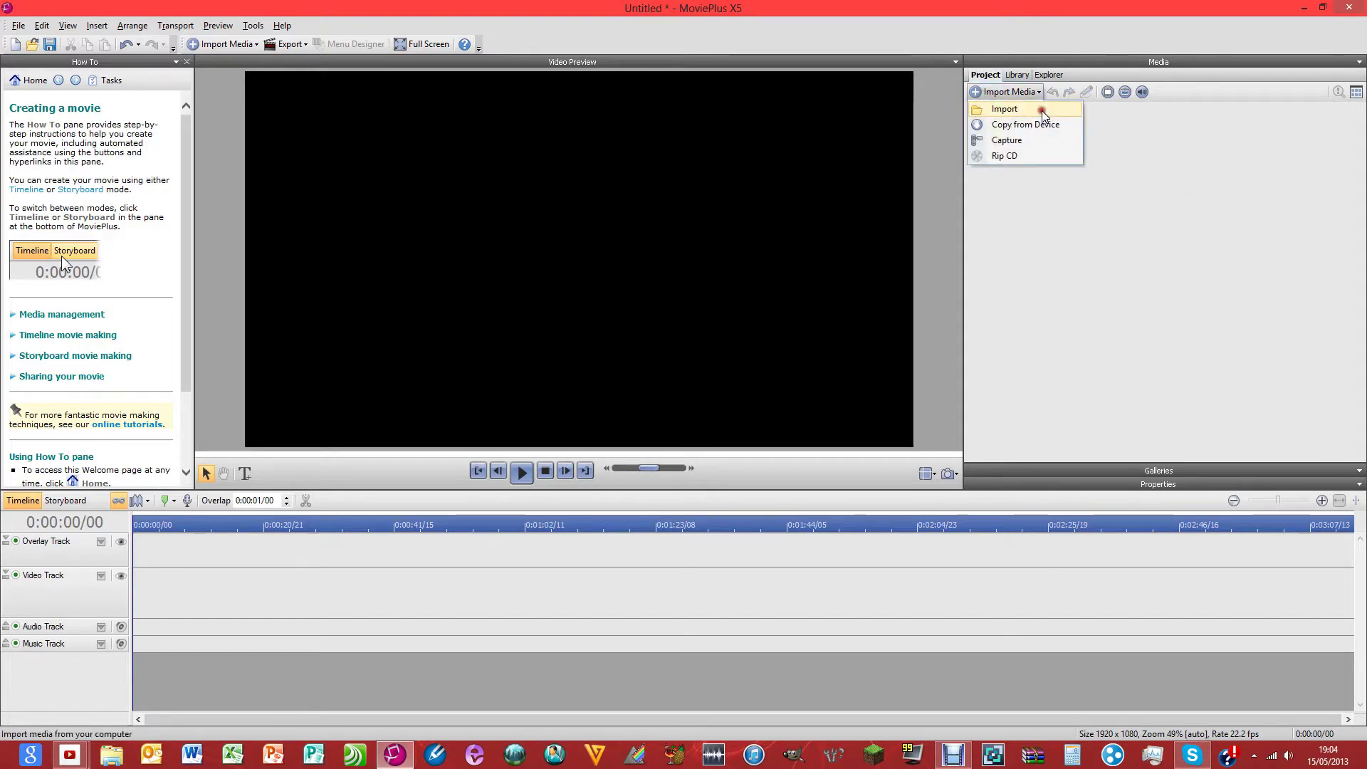
click(1144, 161)
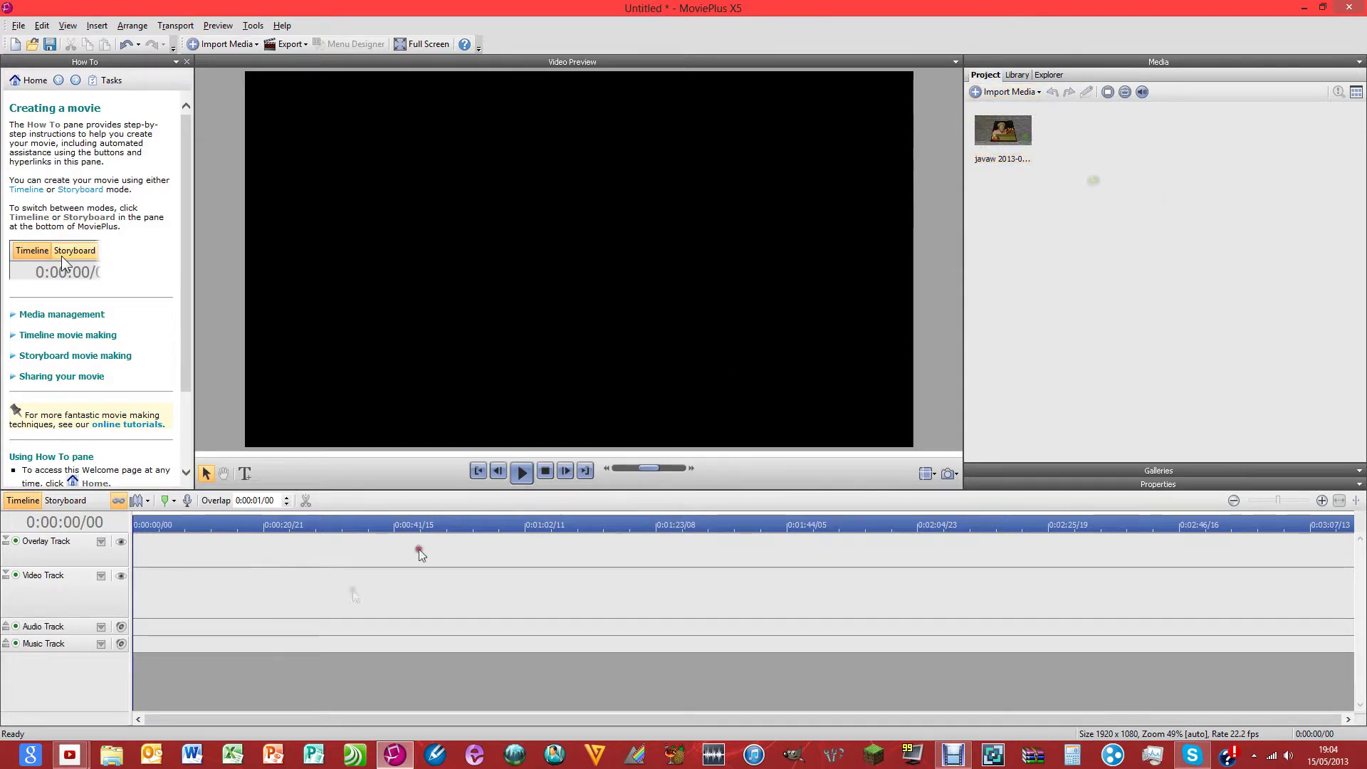
- Toggle Storyboard view and back, then insert a 'My Title' text clip via CG Clip > Text
click(25, 502)
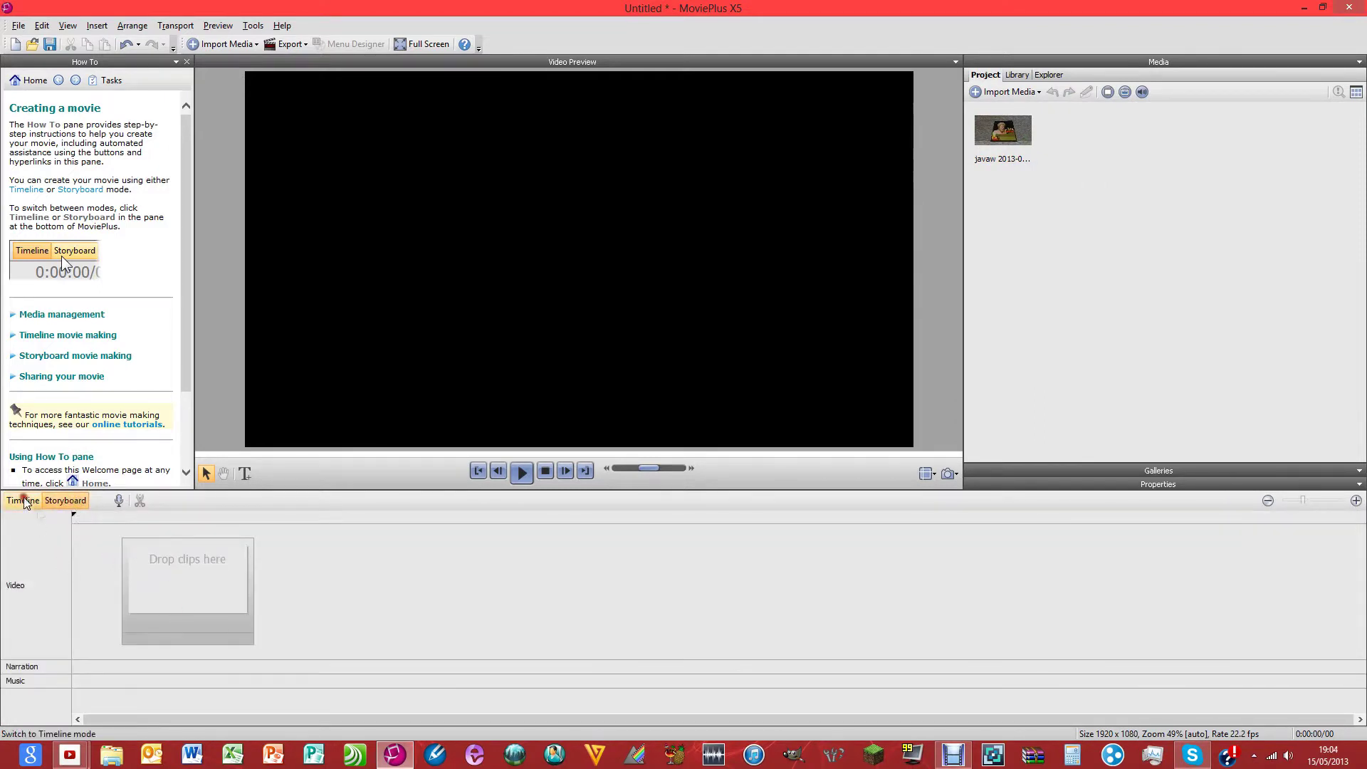
click(24, 503)
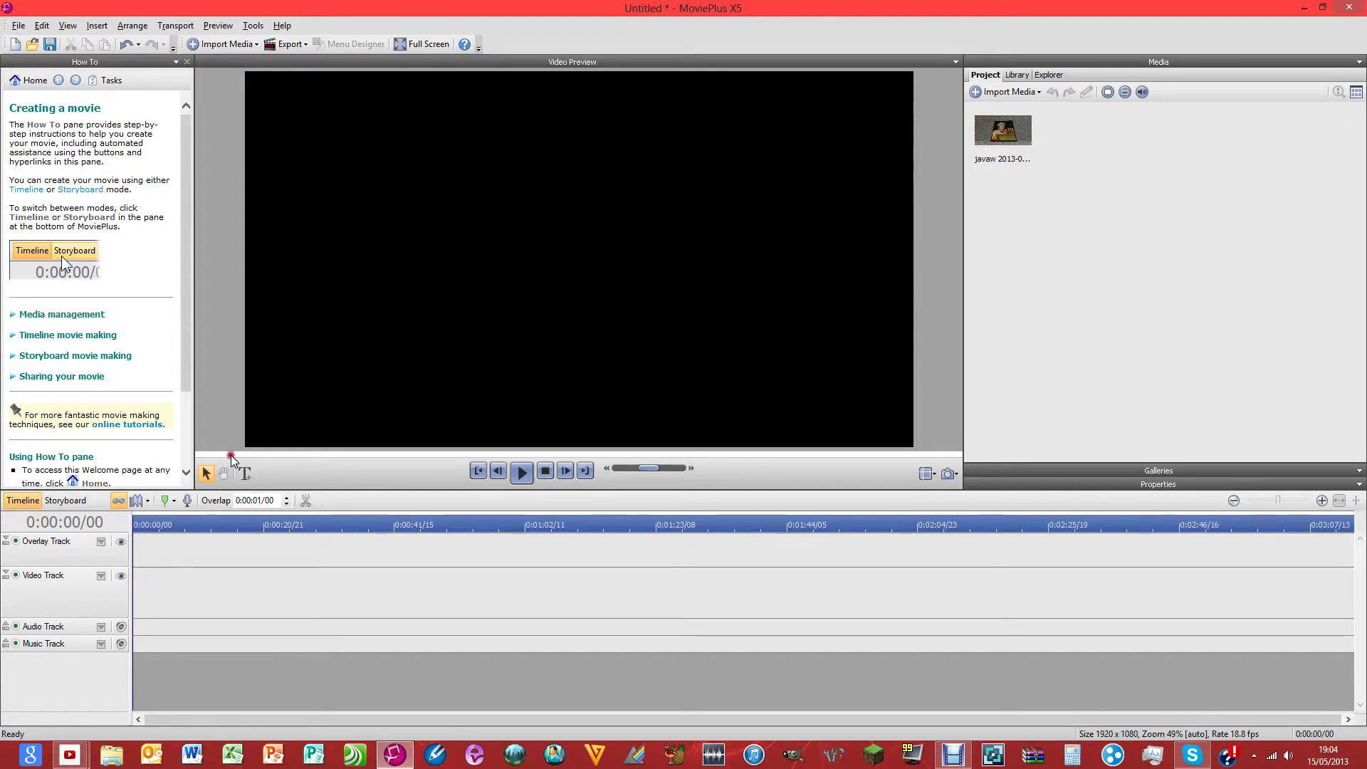
click(95, 28)
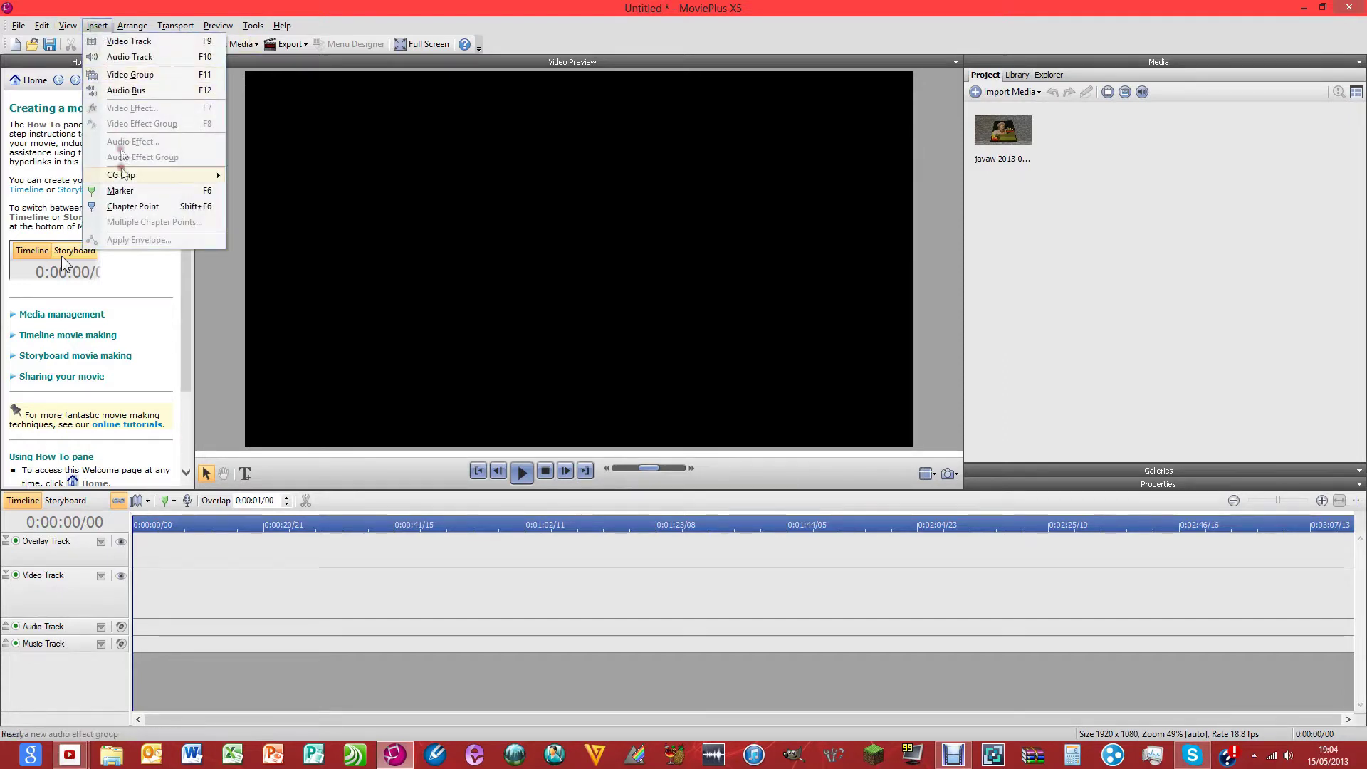
mouse_move(123, 176)
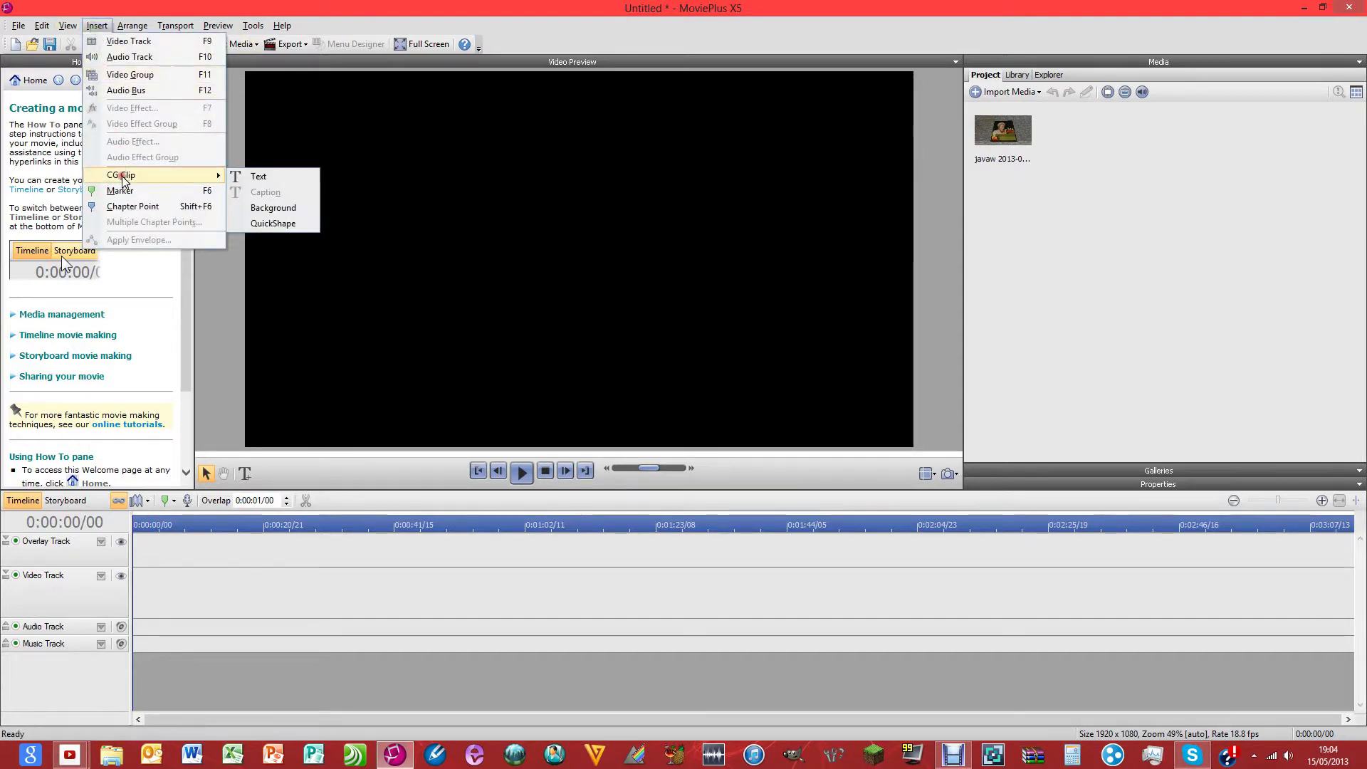
click(243, 178)
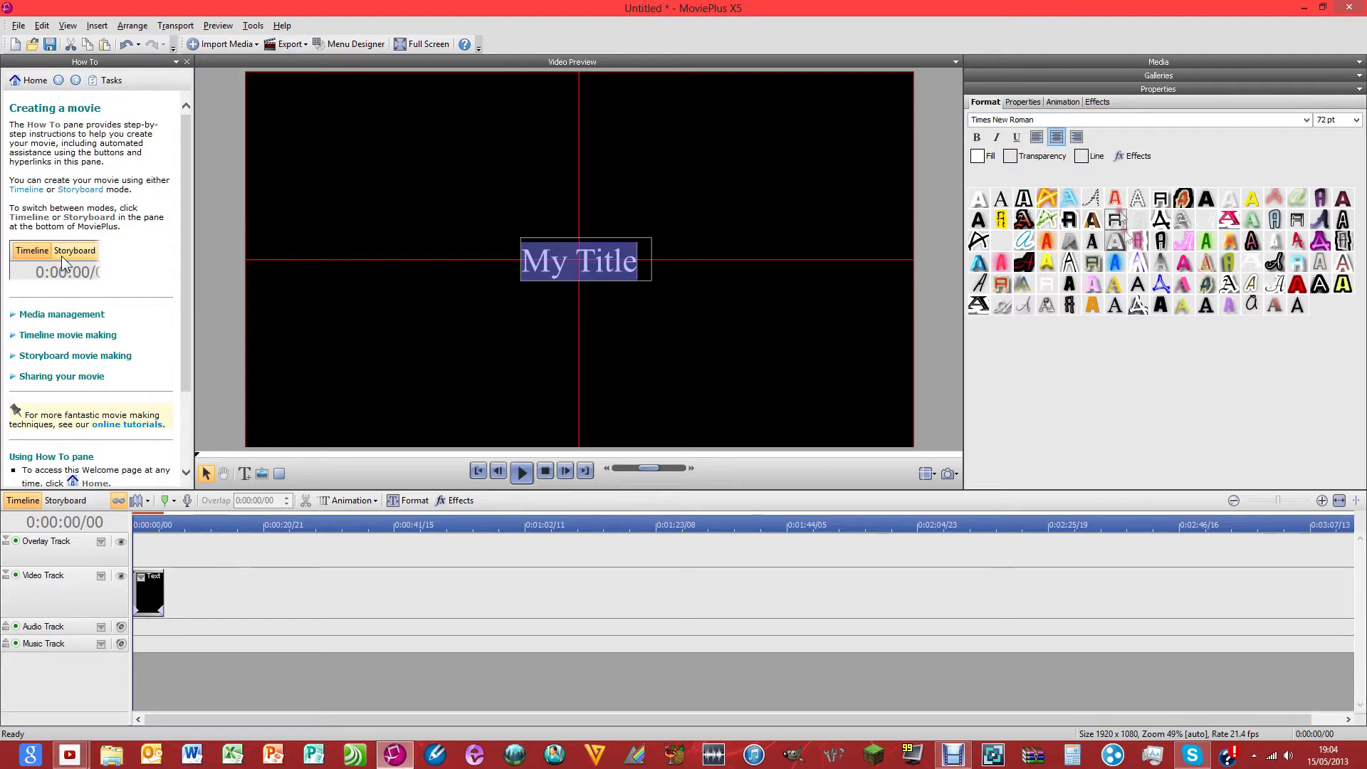
- Try the DomCasual BT and AR DARLING fonts with throwaway test text, then clear it
click(1342, 219)
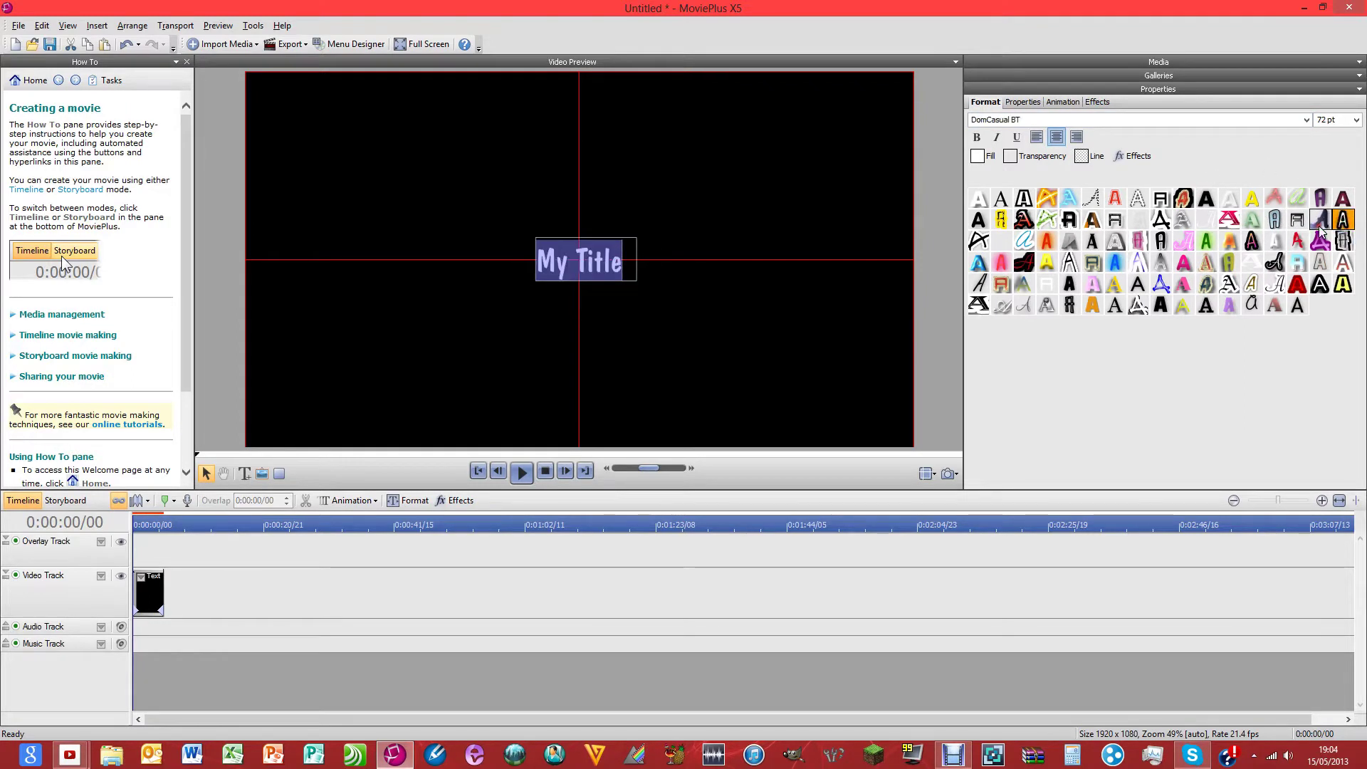
text(Hwifiuhw)
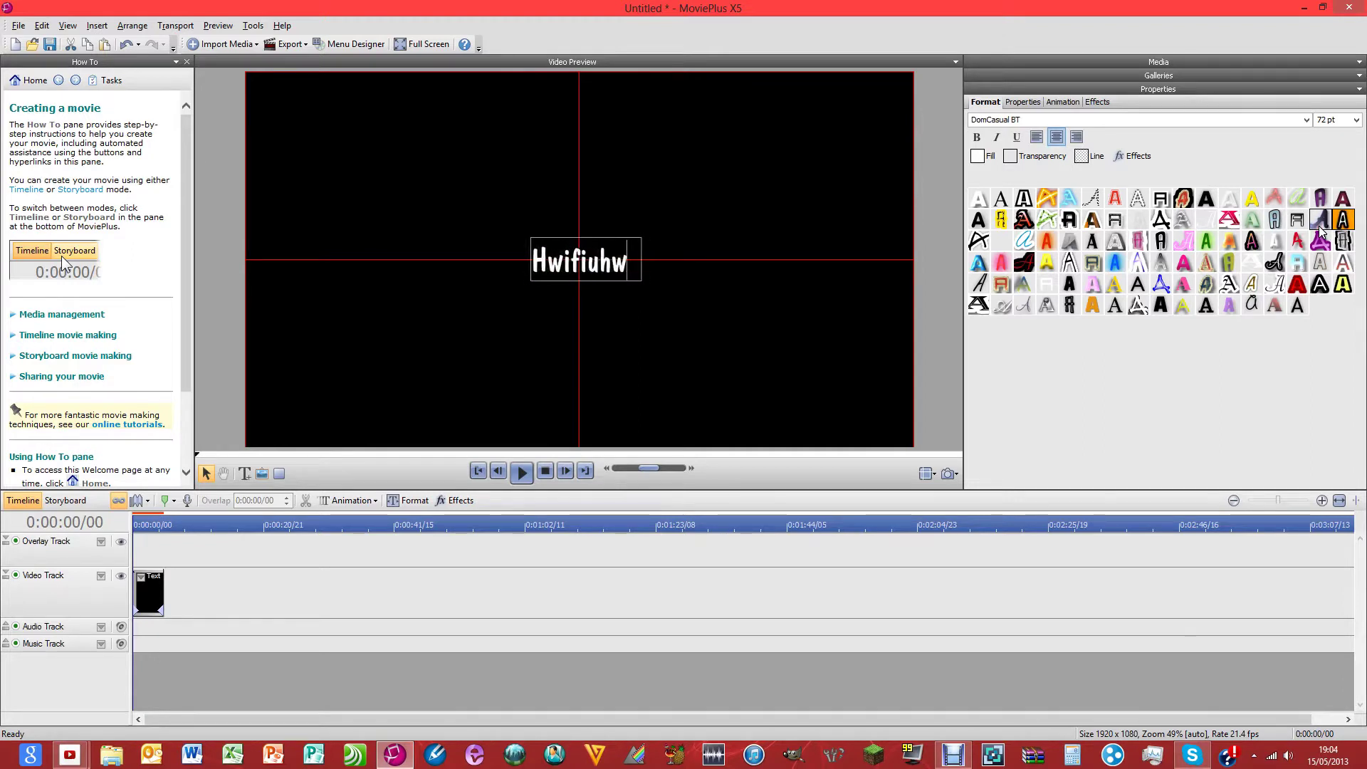
key(ctrl+a)
key(BackSpace)
text(d)
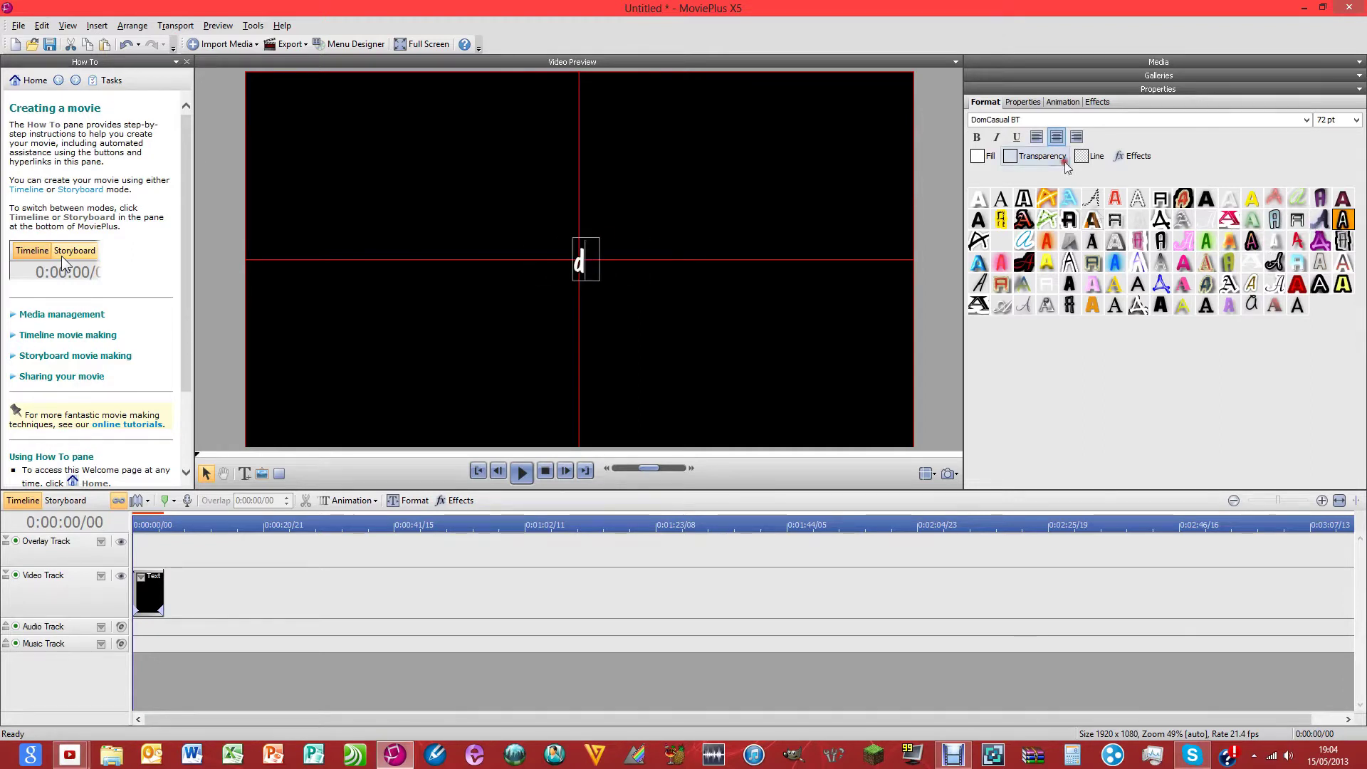
click(1042, 121)
text(AR)
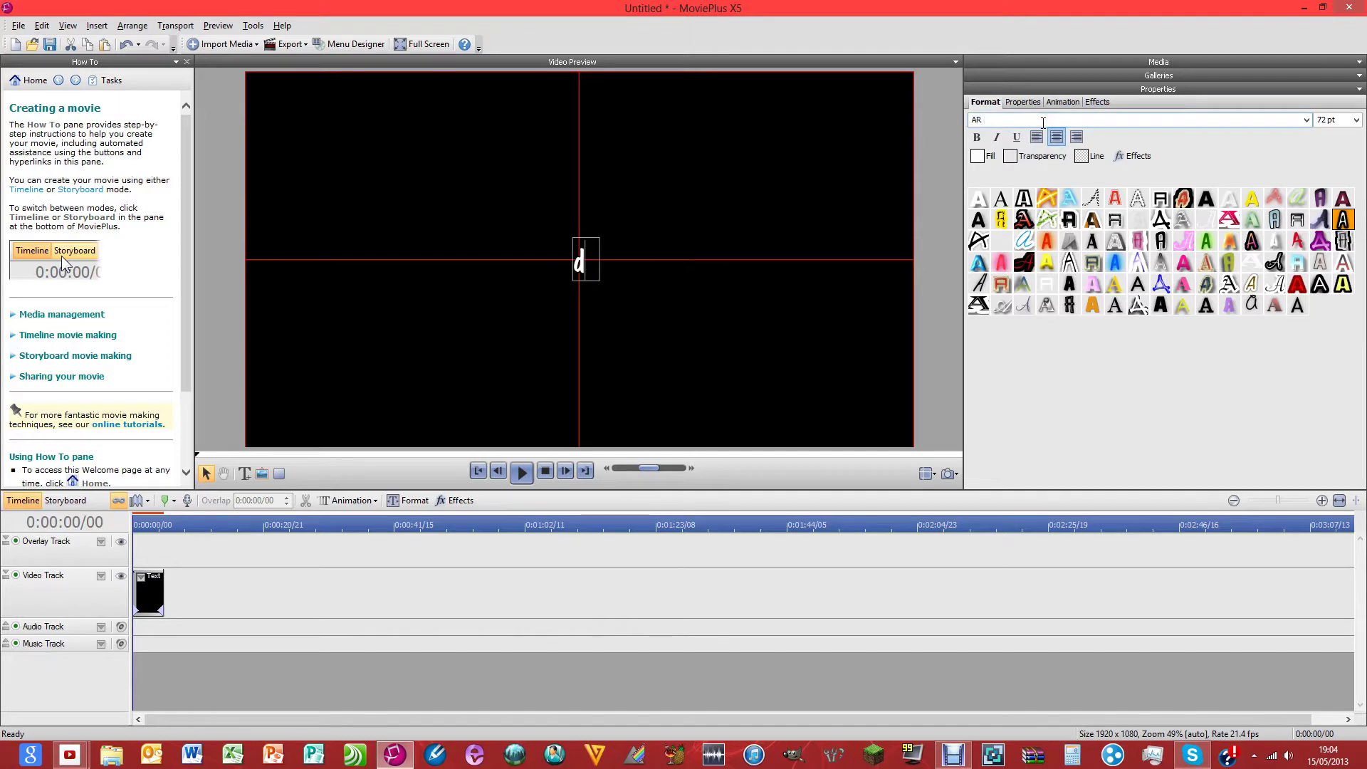
text( DARLING)
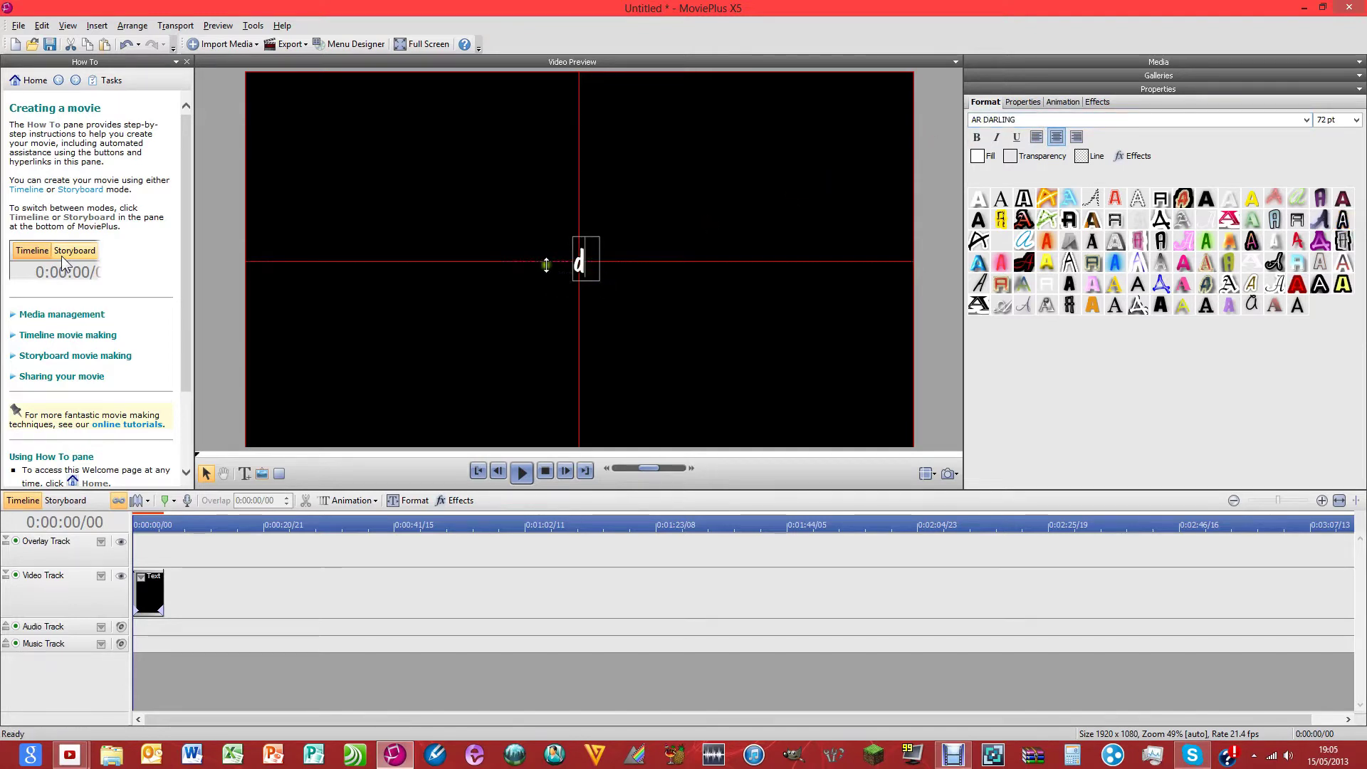
click(589, 256)
key(BackSpace)
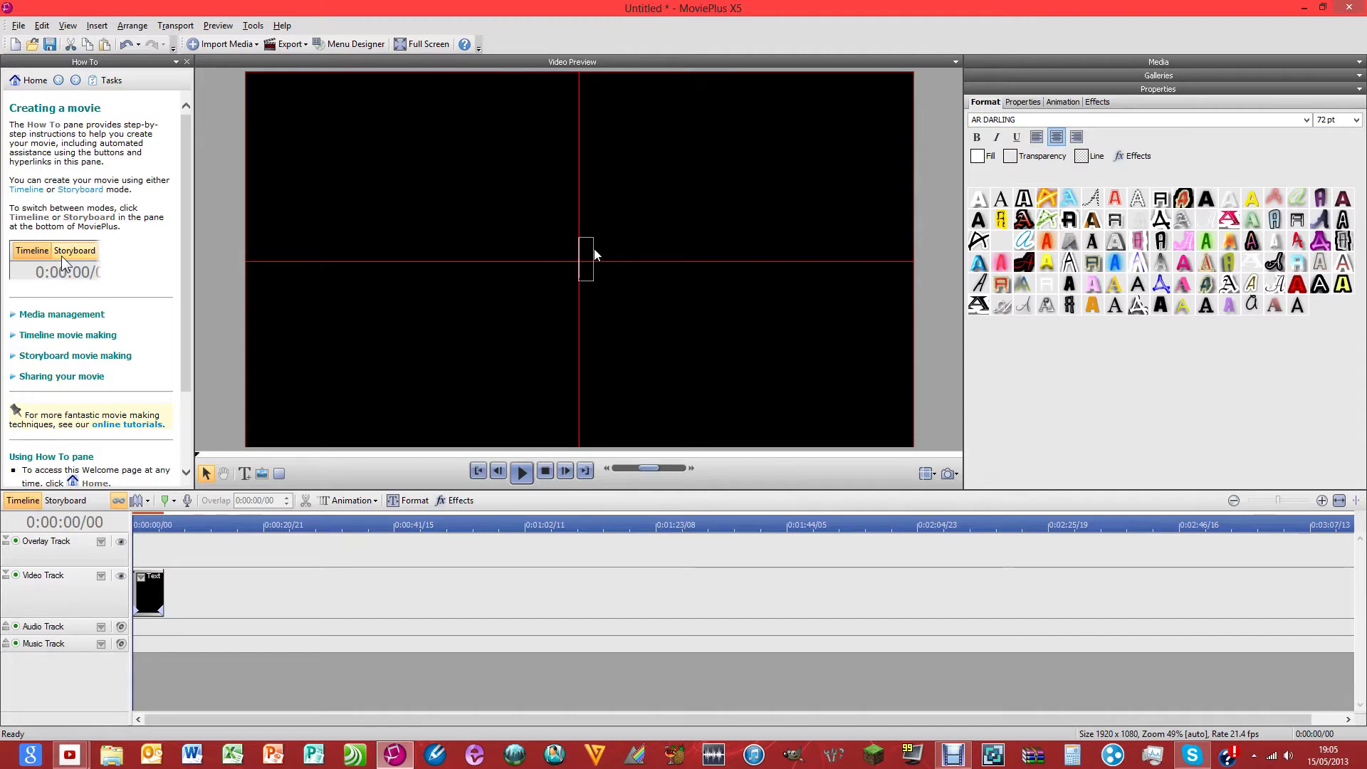
text(Fjsjdbsujfndk)
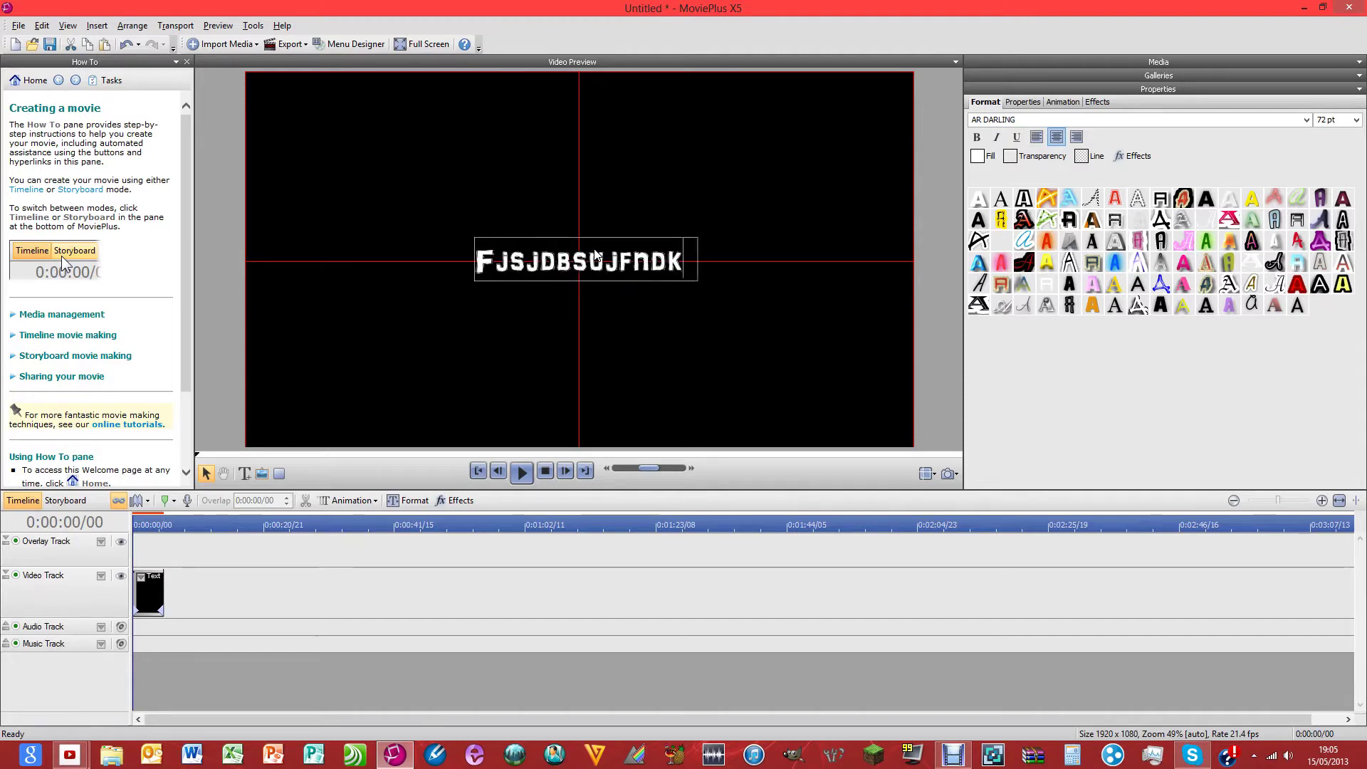
key(BackSpace)
key(BackSpace)
key(BackSpace)
key(BackSpace)
key(BackSpace)
key(BackSpace)
key(BackSpace)
key(BackSpace)
key(BackSpace)
key(BackSpace)
key(BackSpace)
key(BackSpace)
key(BackSpace)
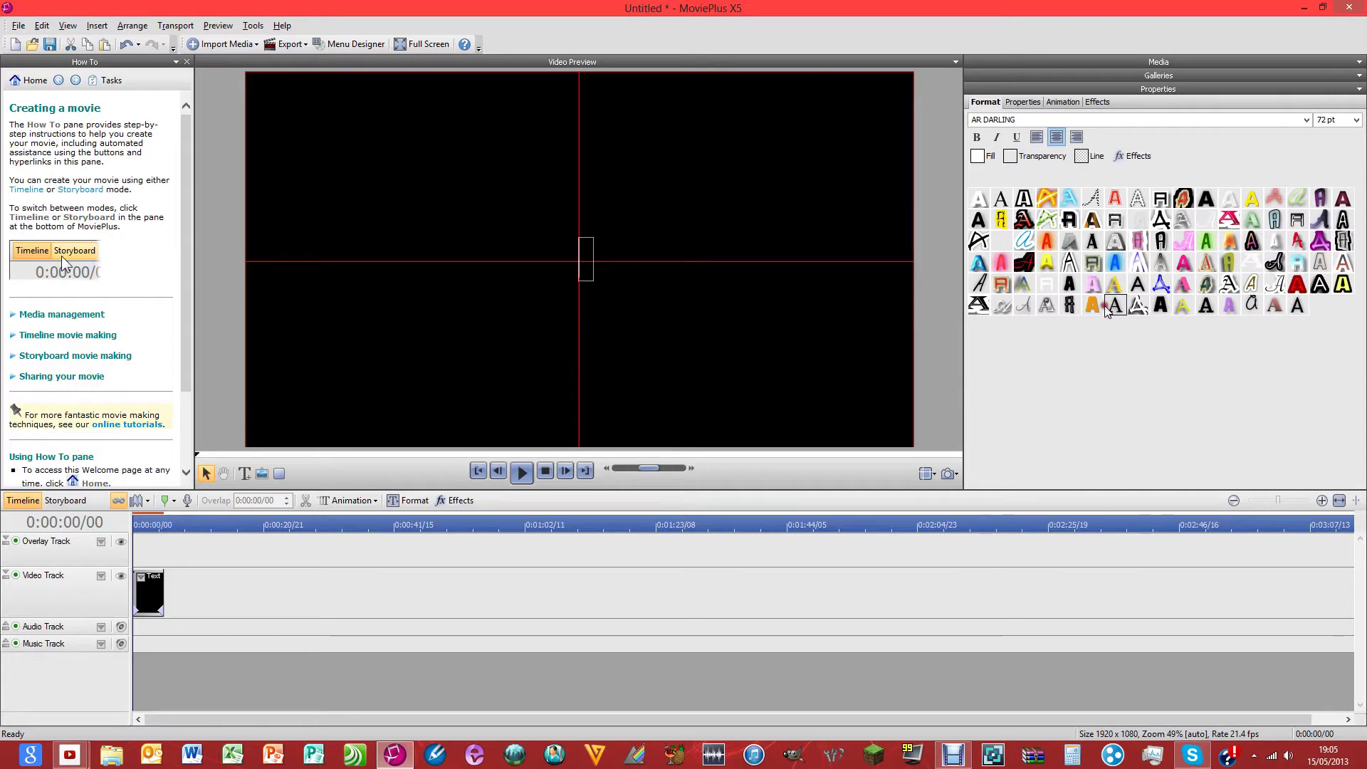
- Apply the red Arial Black style and type the title 'DannyBabyTV'
click(1300, 287)
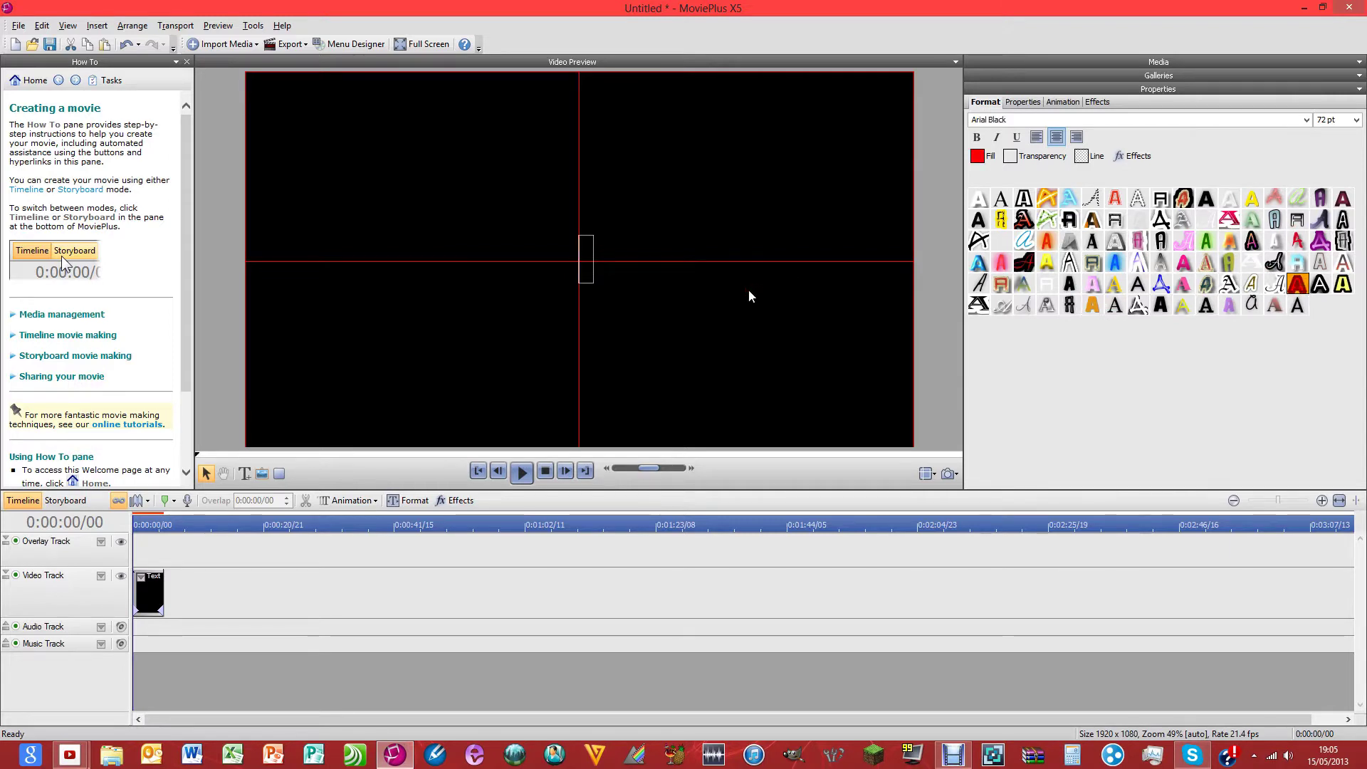
text(Dannyab)
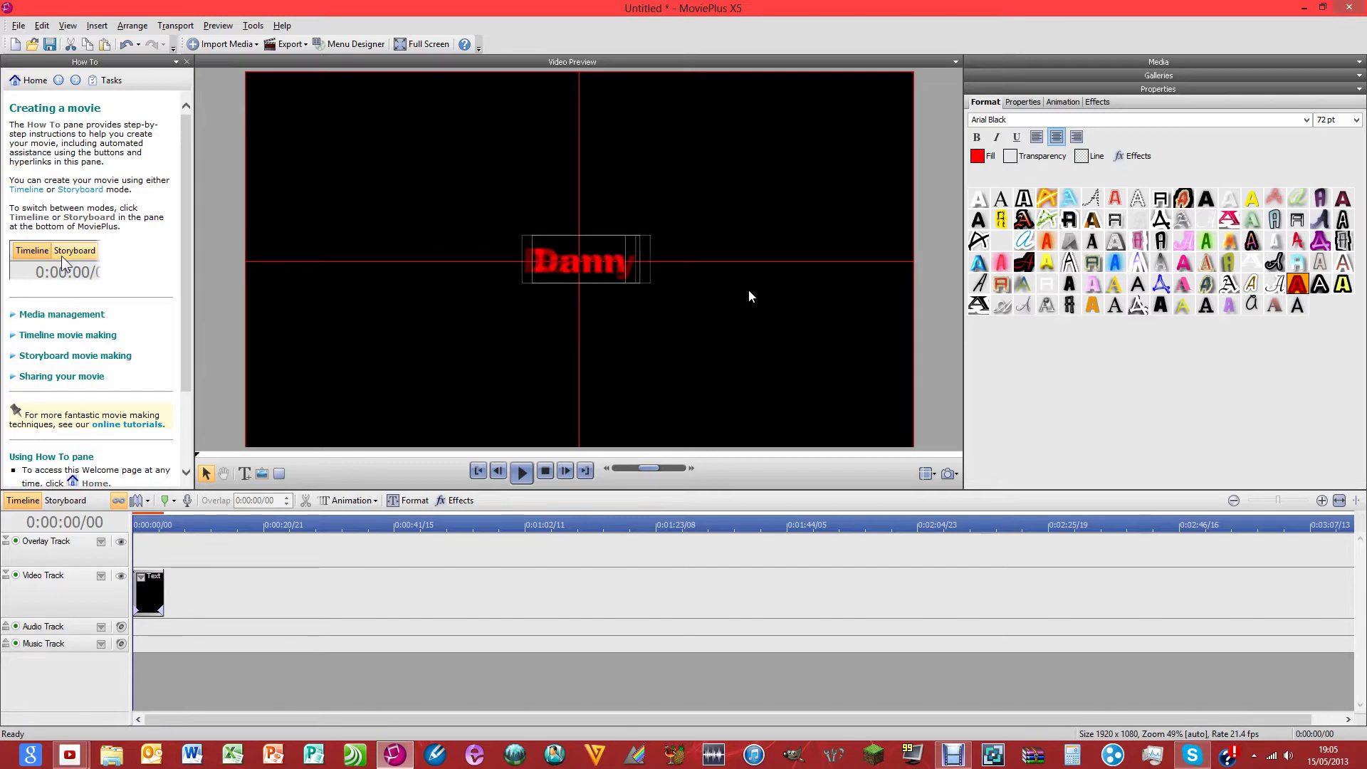
key(BackSpace)
key(BackSpace)
text(BabyTV)
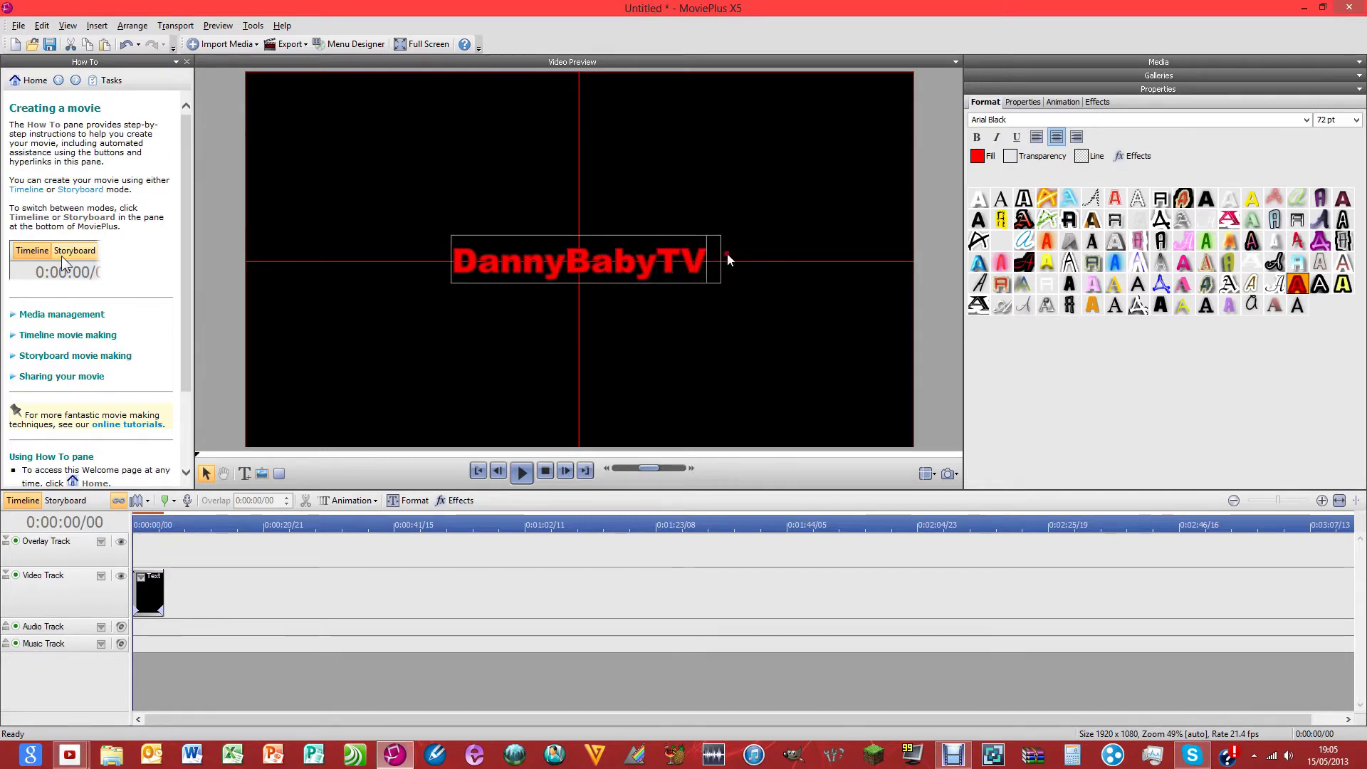
key(Escape)
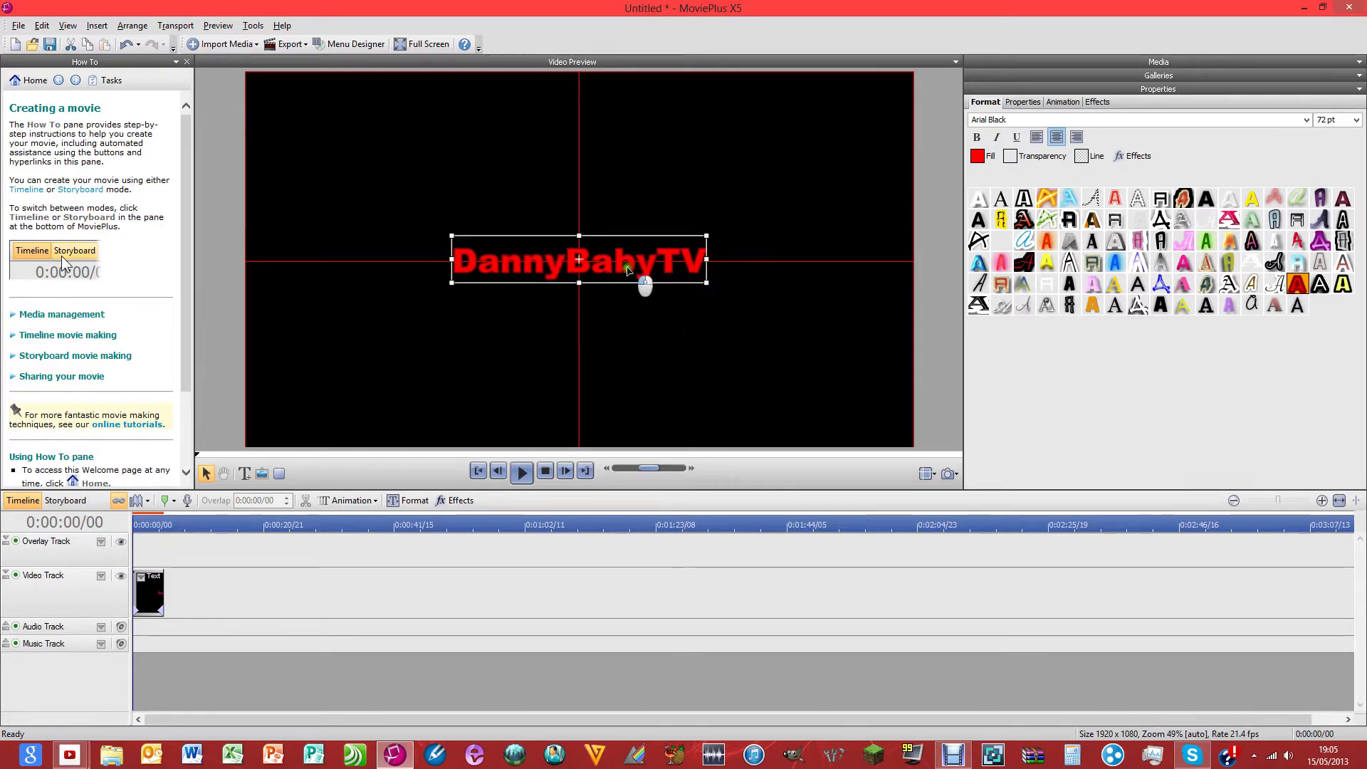
drag(641, 281, 694, 267)
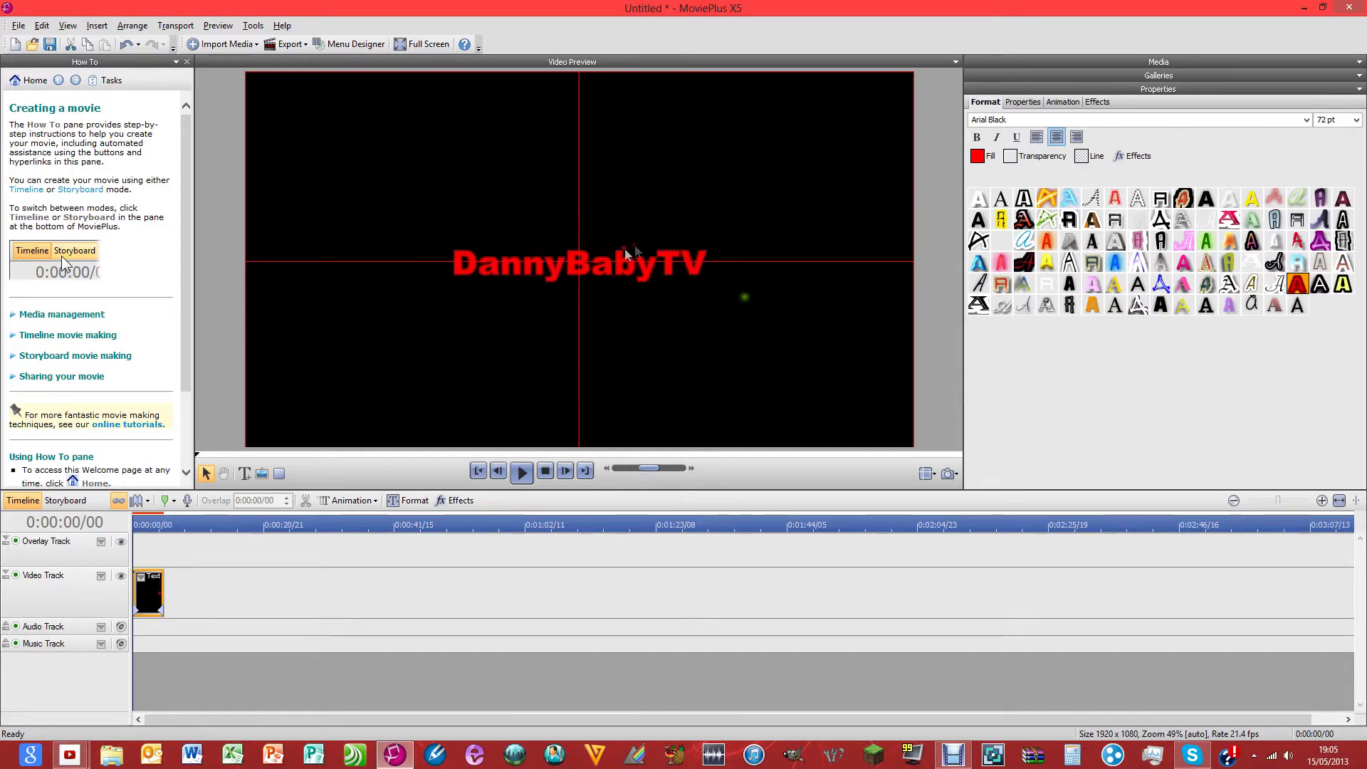
- Enlarge the DannyBabyTV text box and drag it back to just above the frame's centre
drag(626, 293, 768, 279)
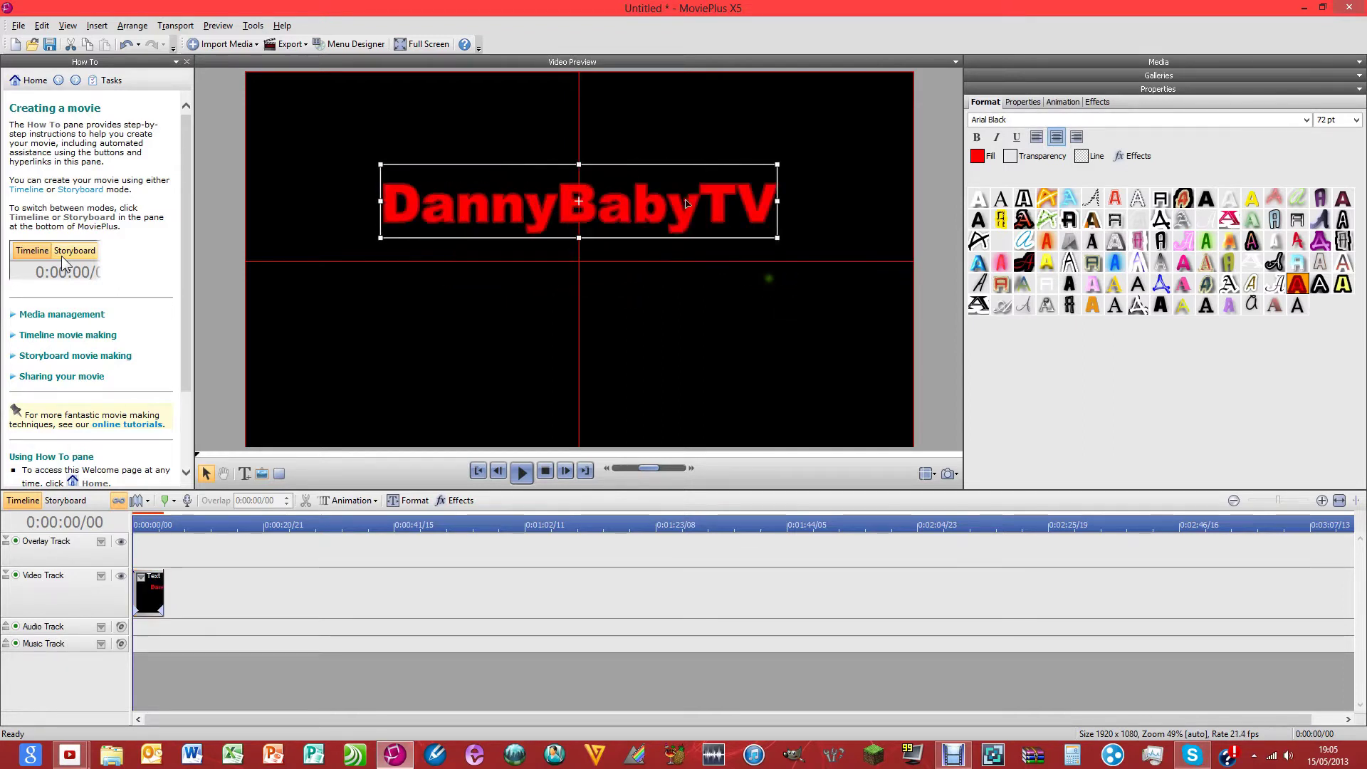
drag(687, 201, 778, 350)
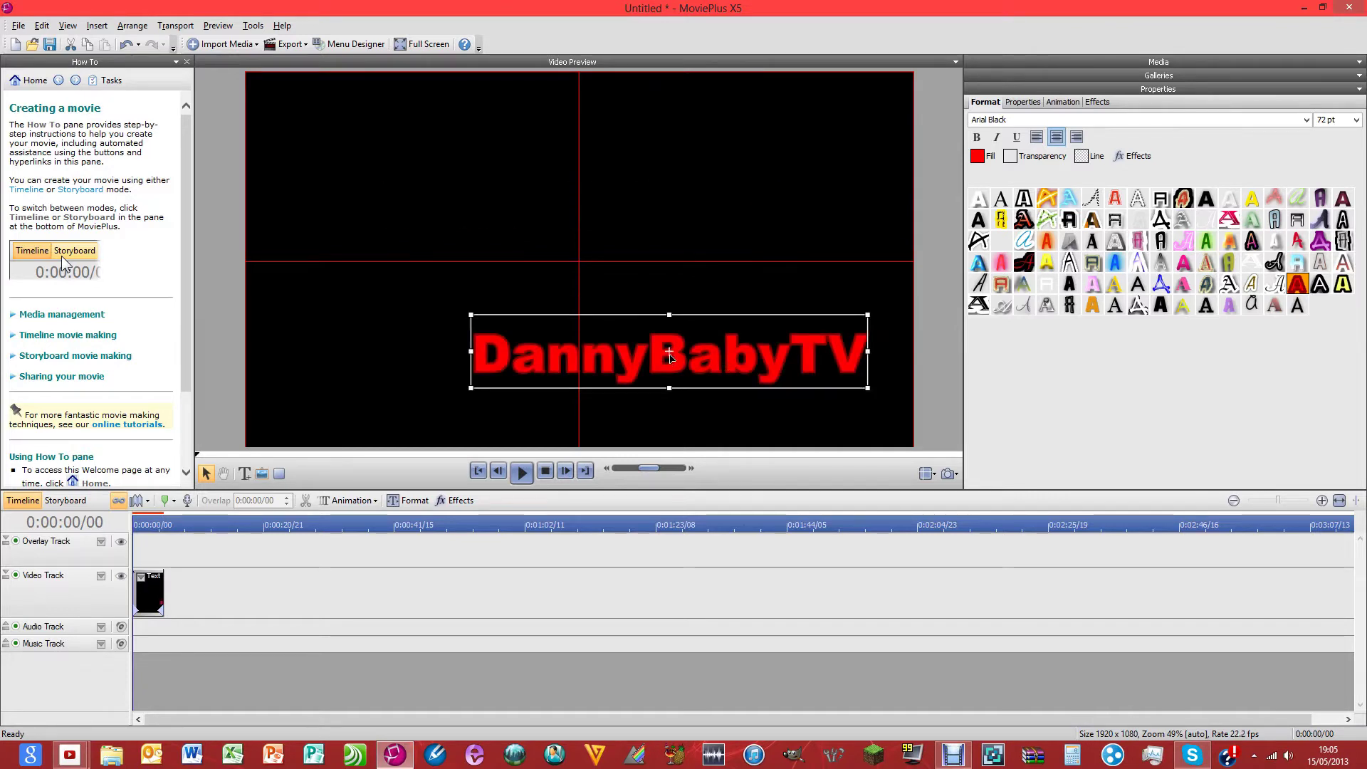
drag(758, 366, 669, 276)
click(732, 365)
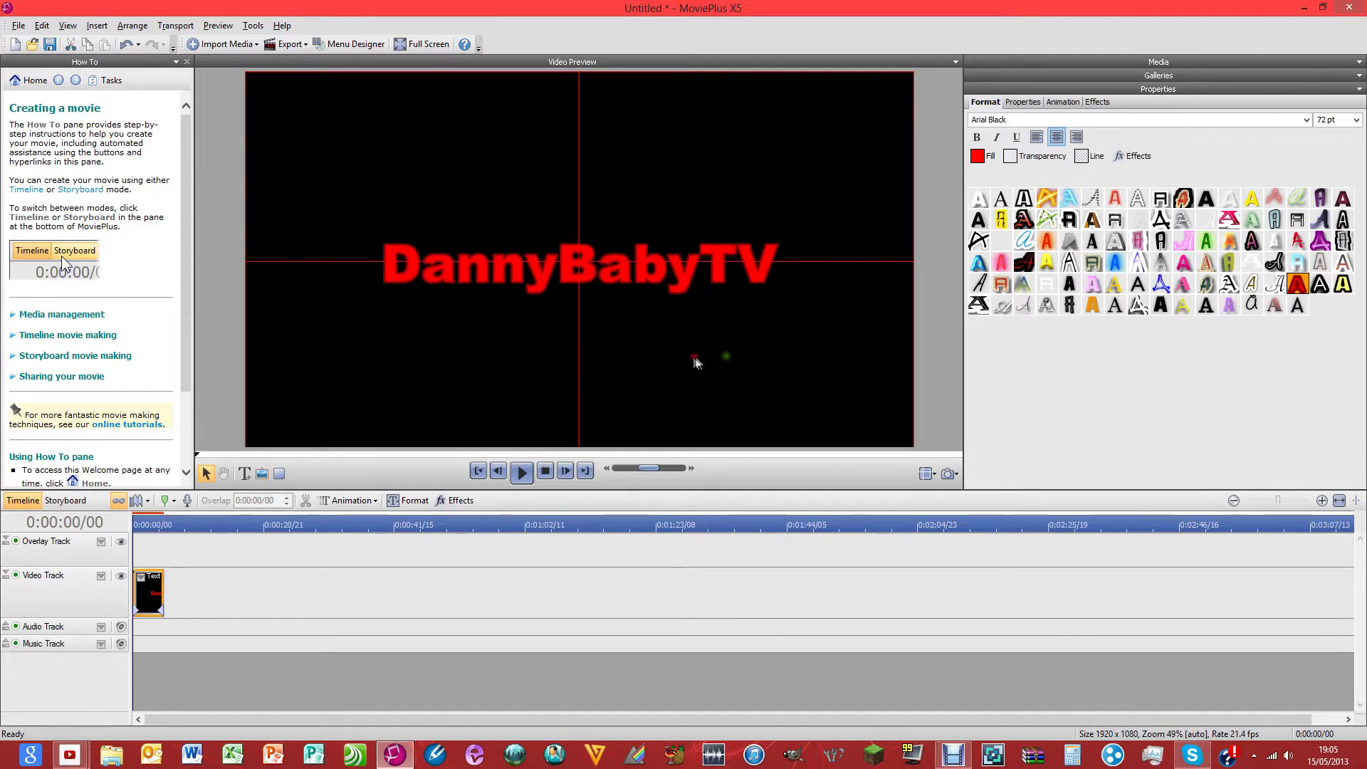
- Play the intro, zoom the timeline and select the title clip to see its 5-second duration
click(234, 575)
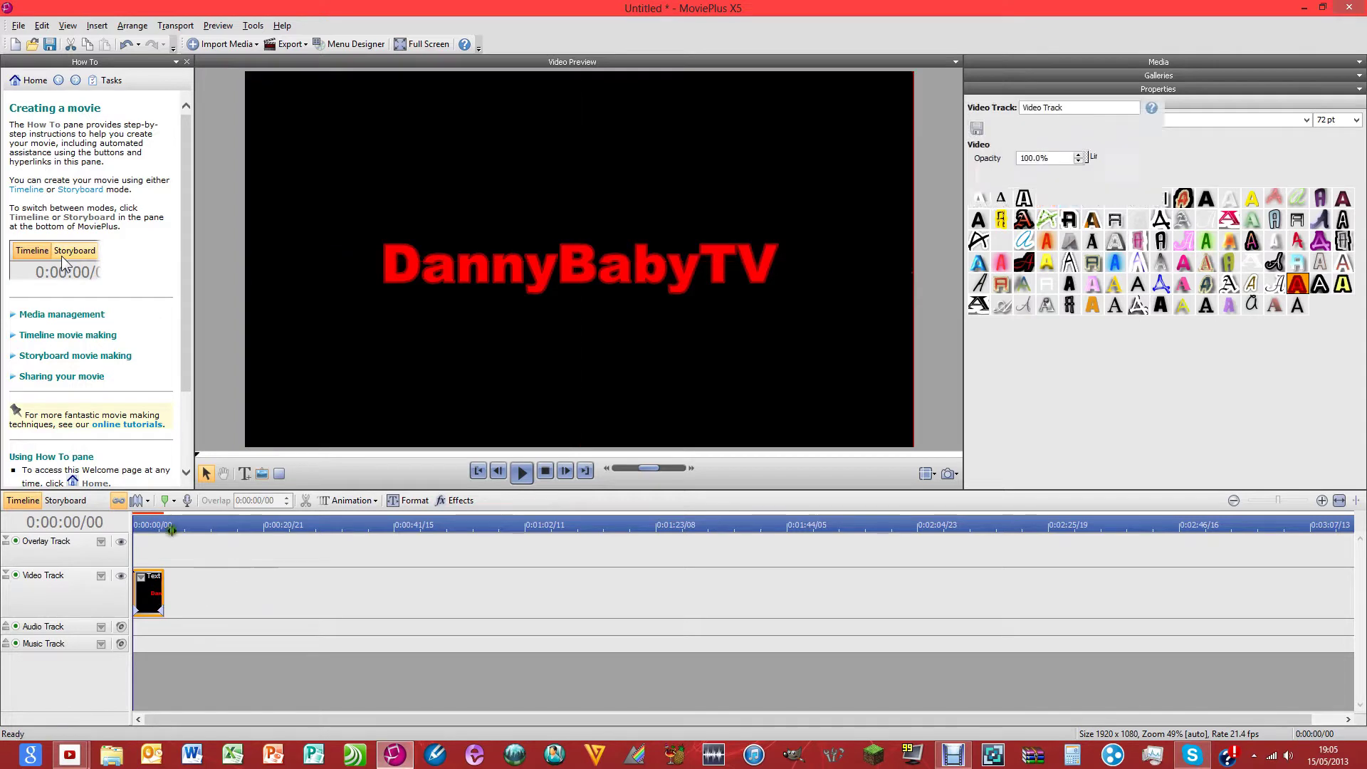
key(space)
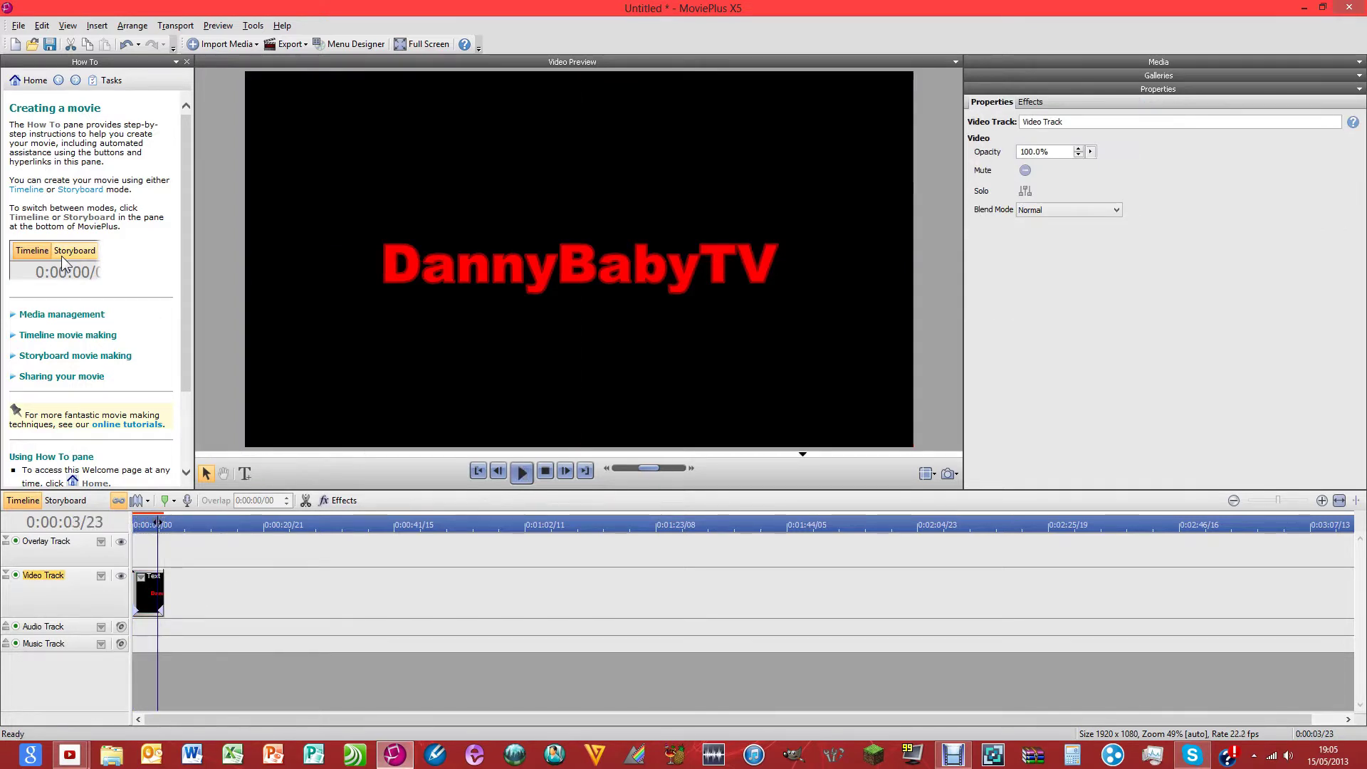
drag(178, 537, 183, 554)
scroll(327, 626, up, 4)
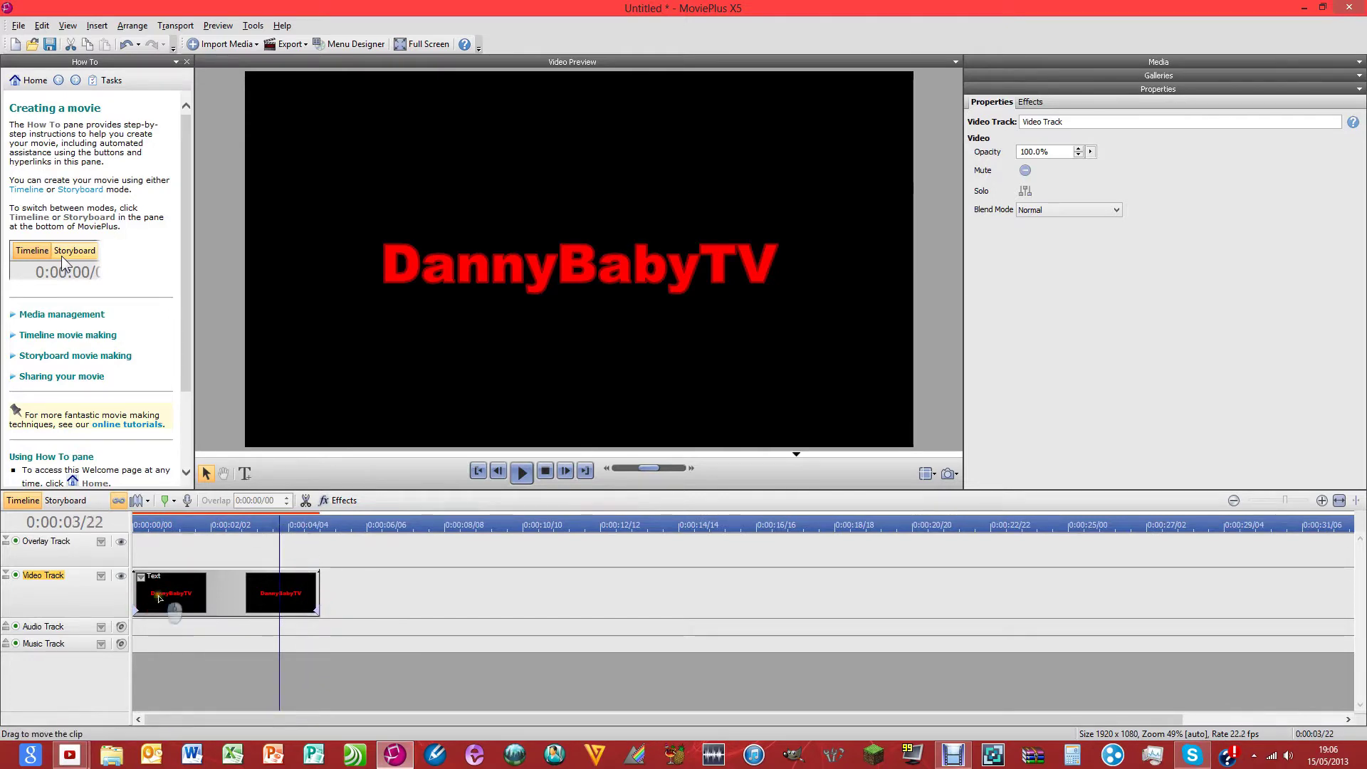
click(159, 598)
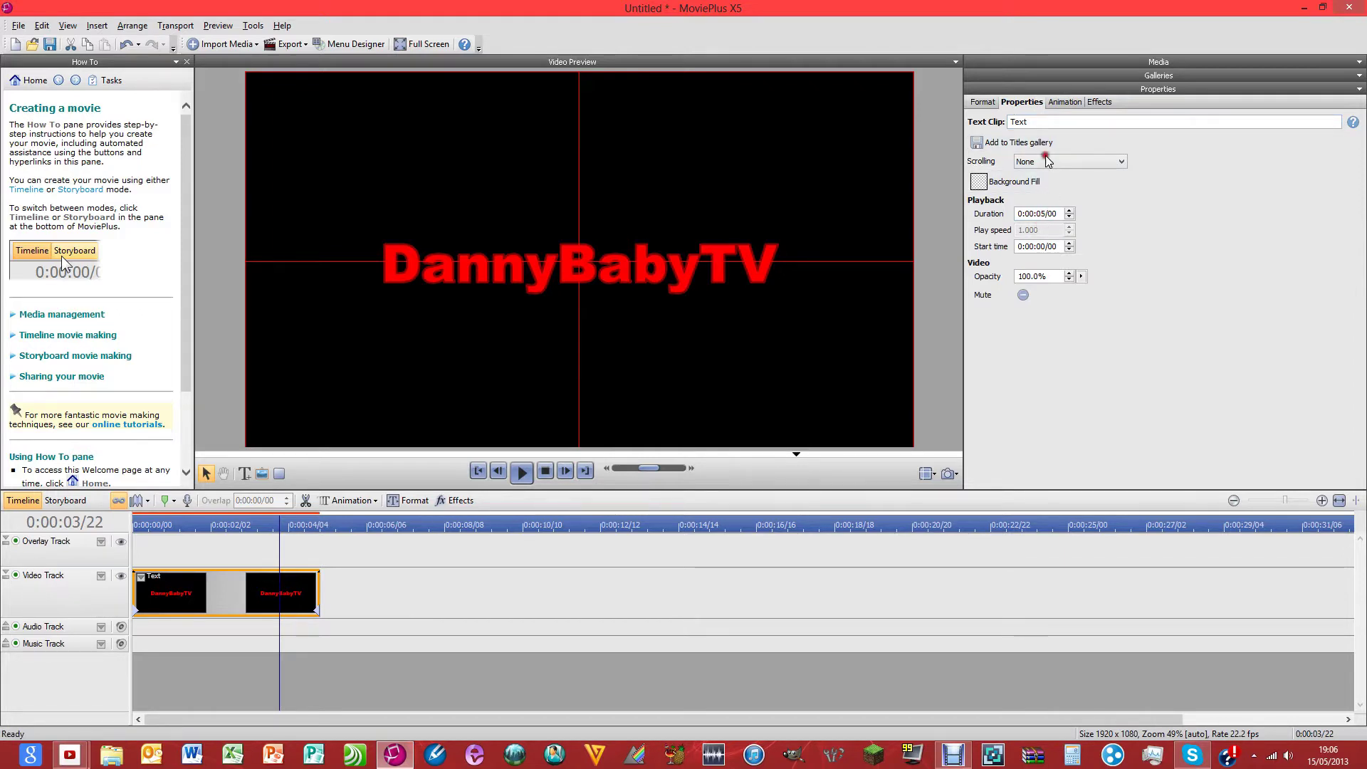
- Give the title a Type entrance animation from its Animation settings
click(1062, 104)
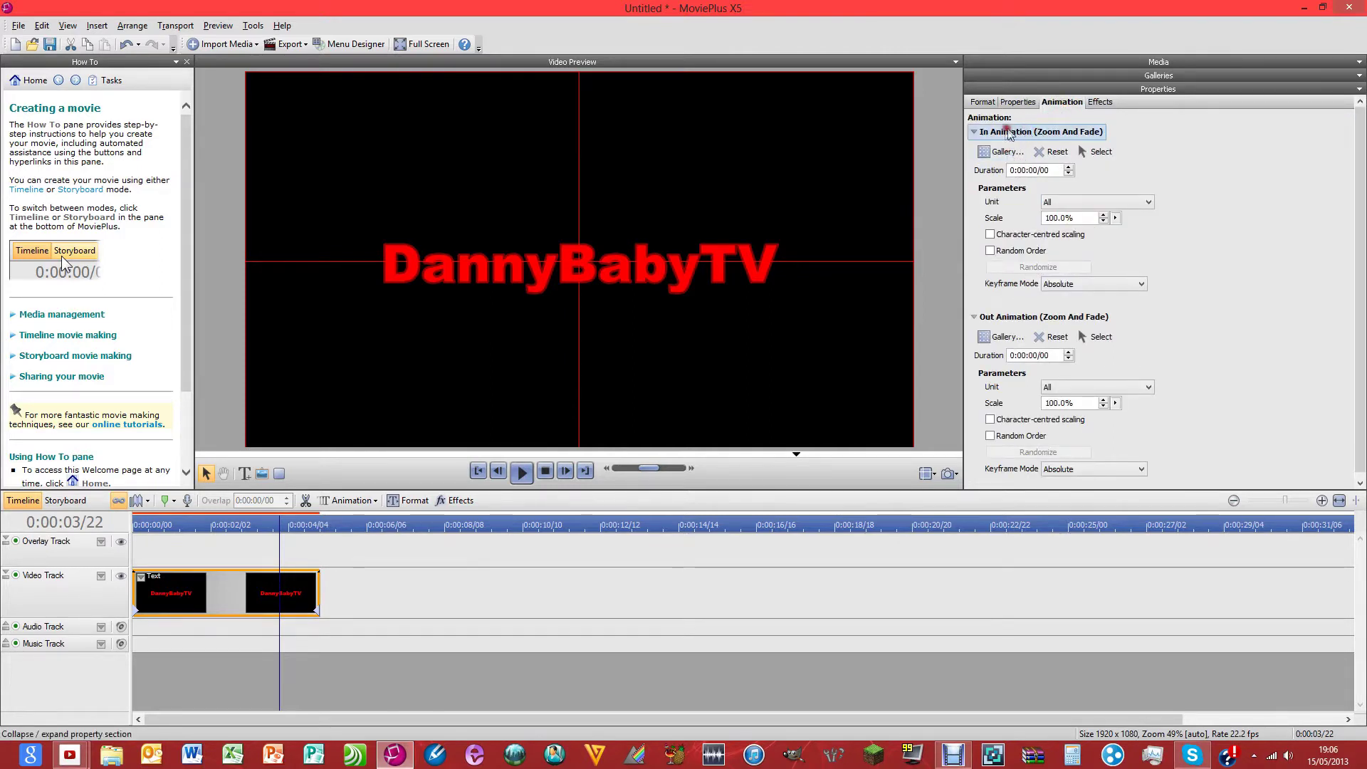
click(985, 134)
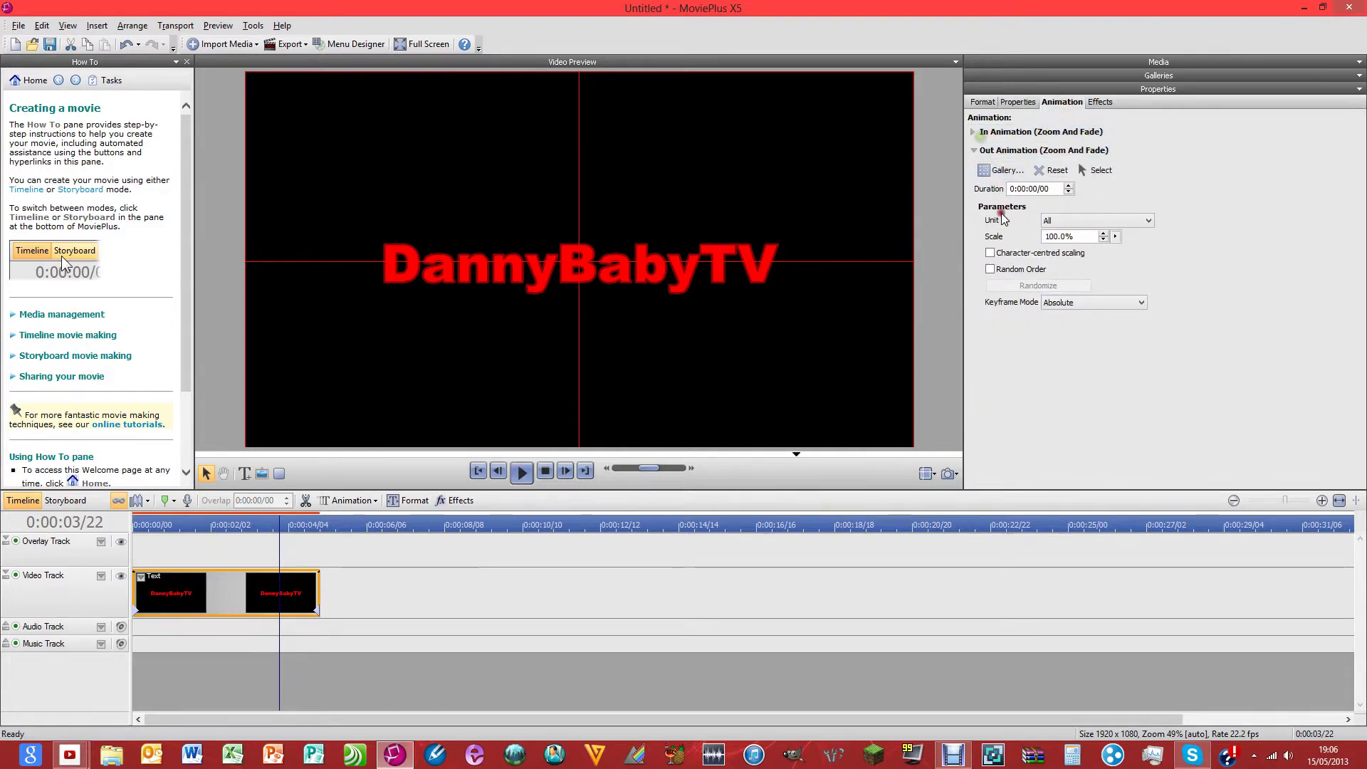
click(997, 150)
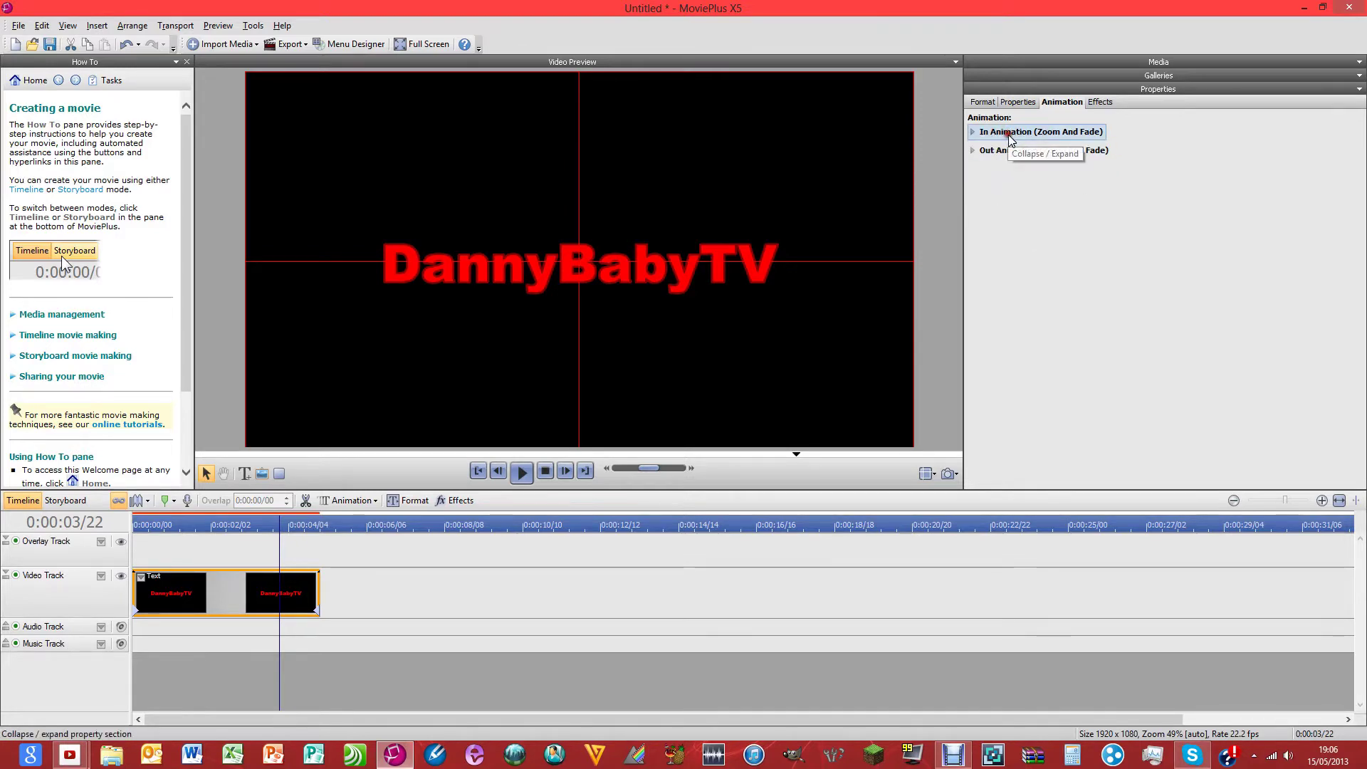
click(1009, 135)
click(1005, 153)
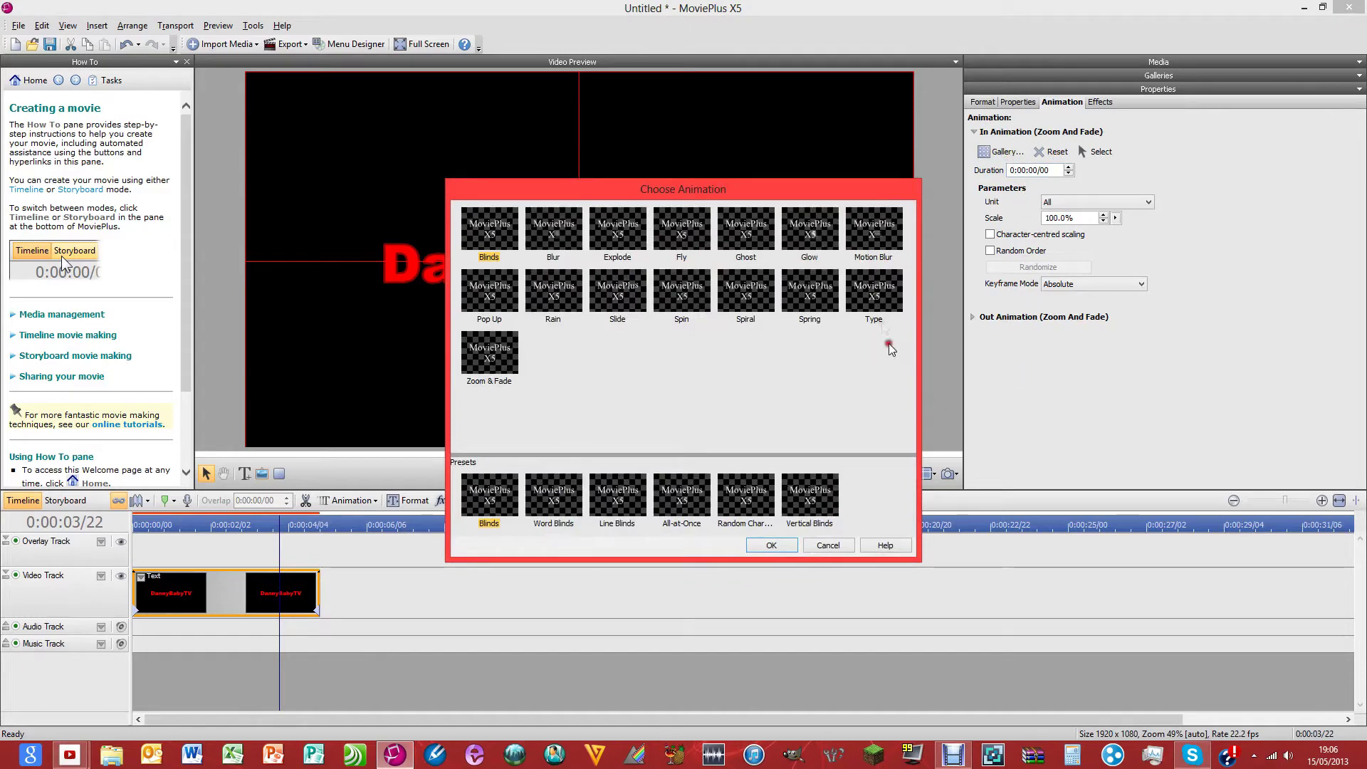
click(876, 311)
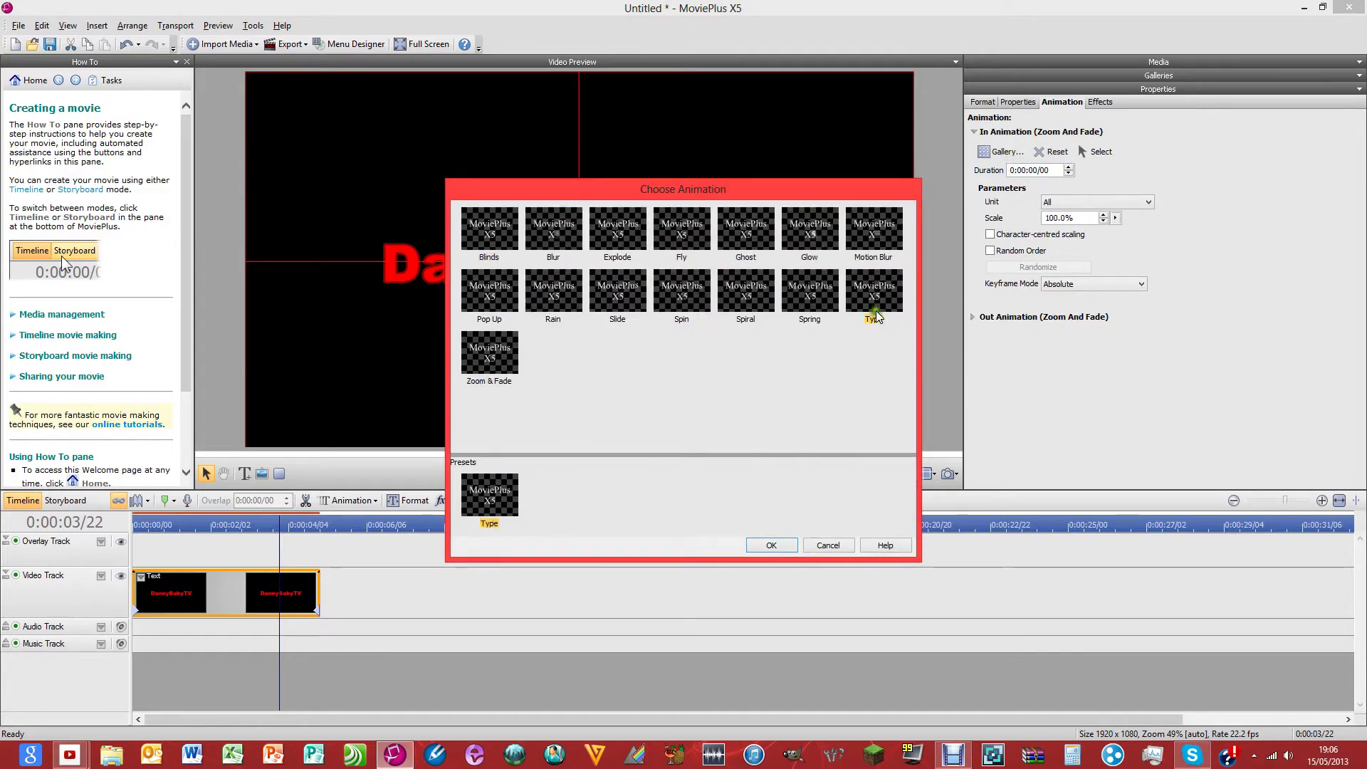
click(768, 545)
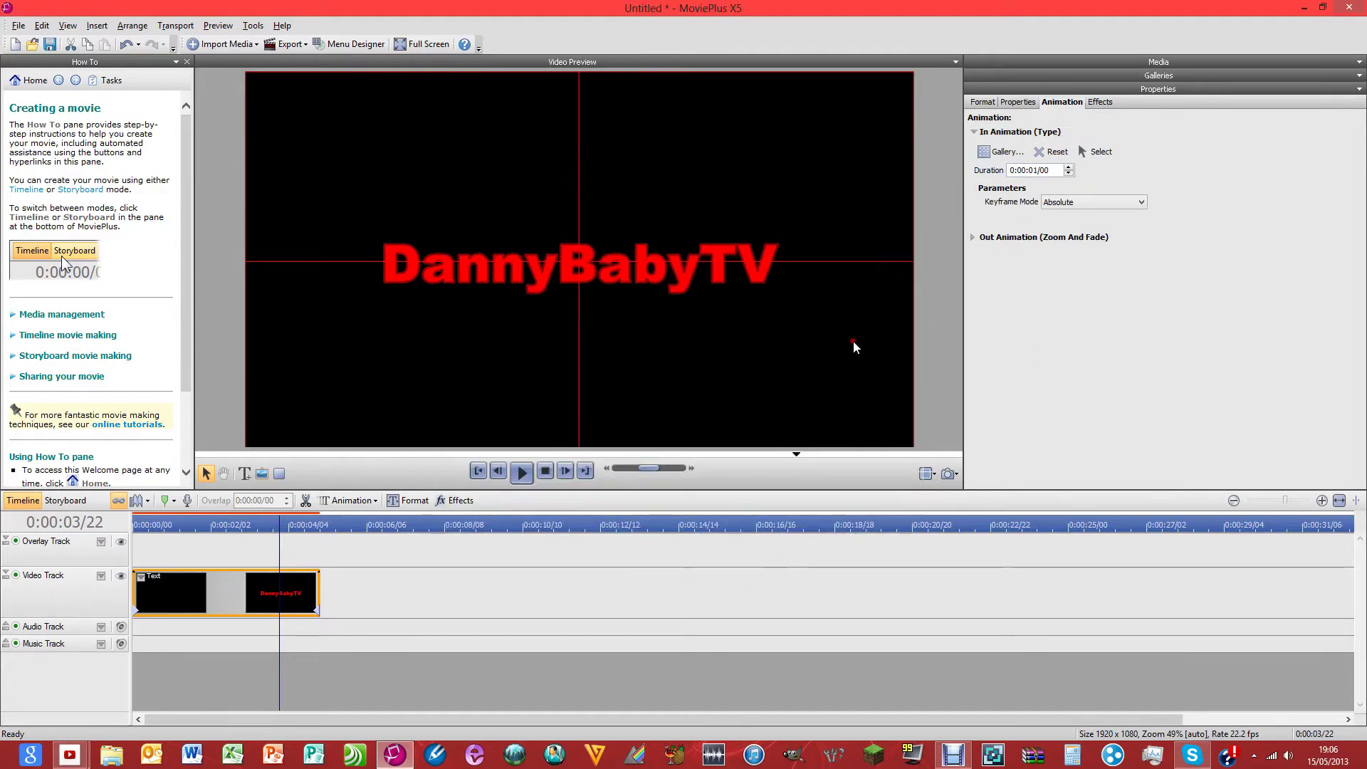
- Choose Explode as the title's exit animation in the Out Animation gallery
click(979, 241)
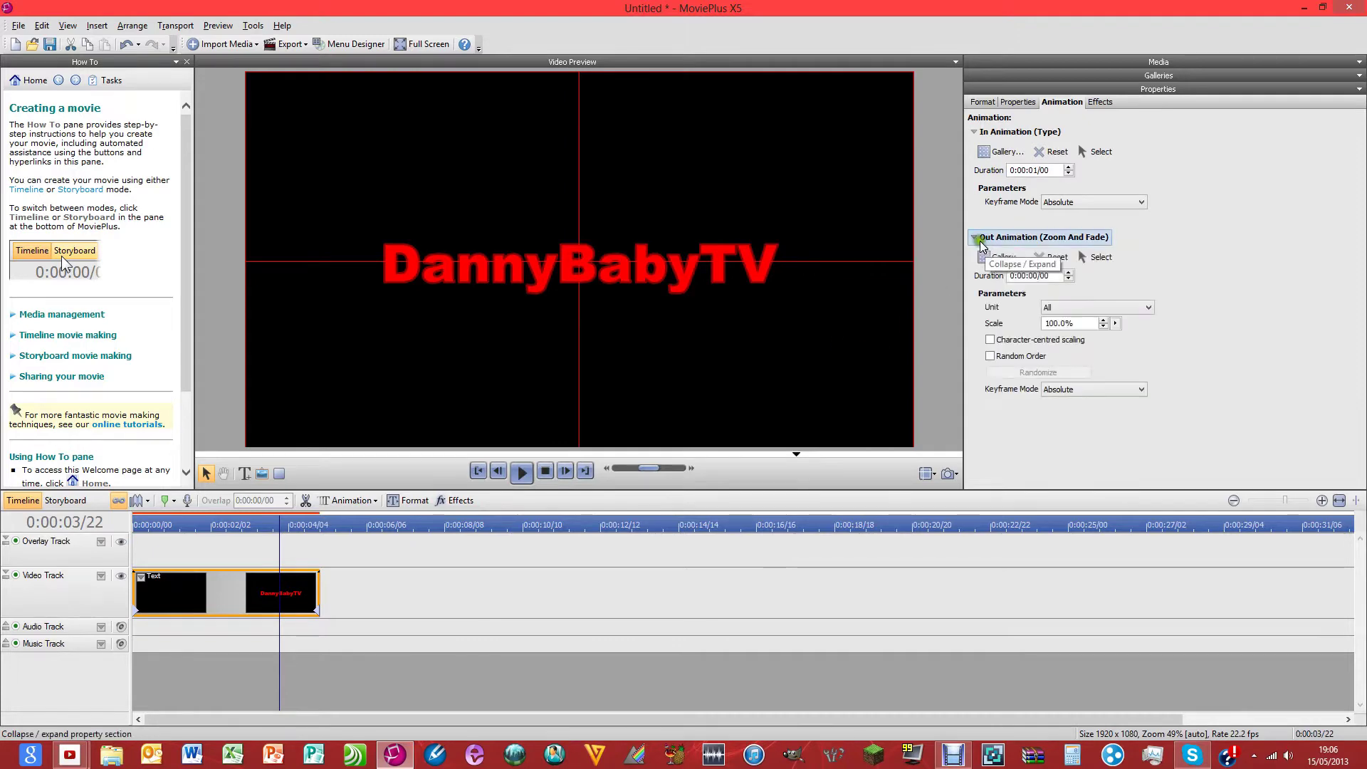
click(993, 257)
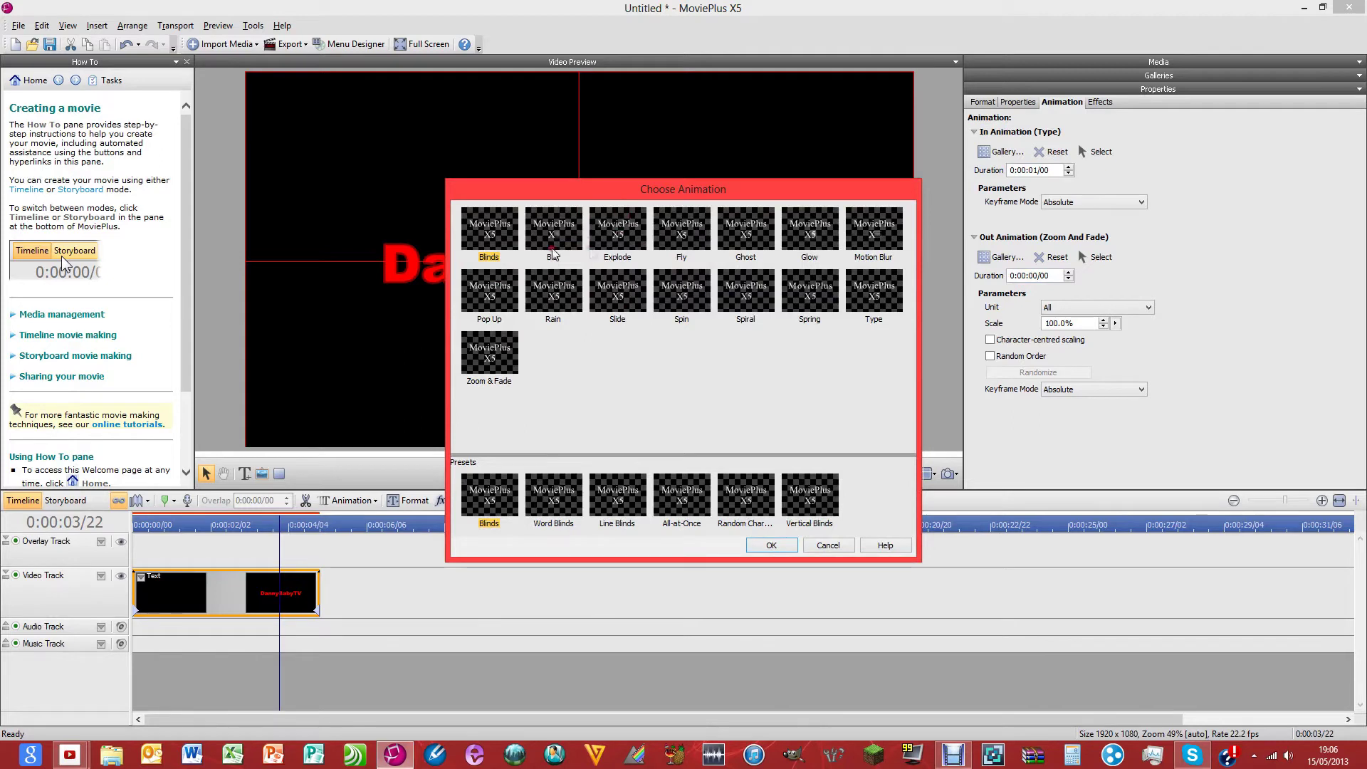
click(622, 244)
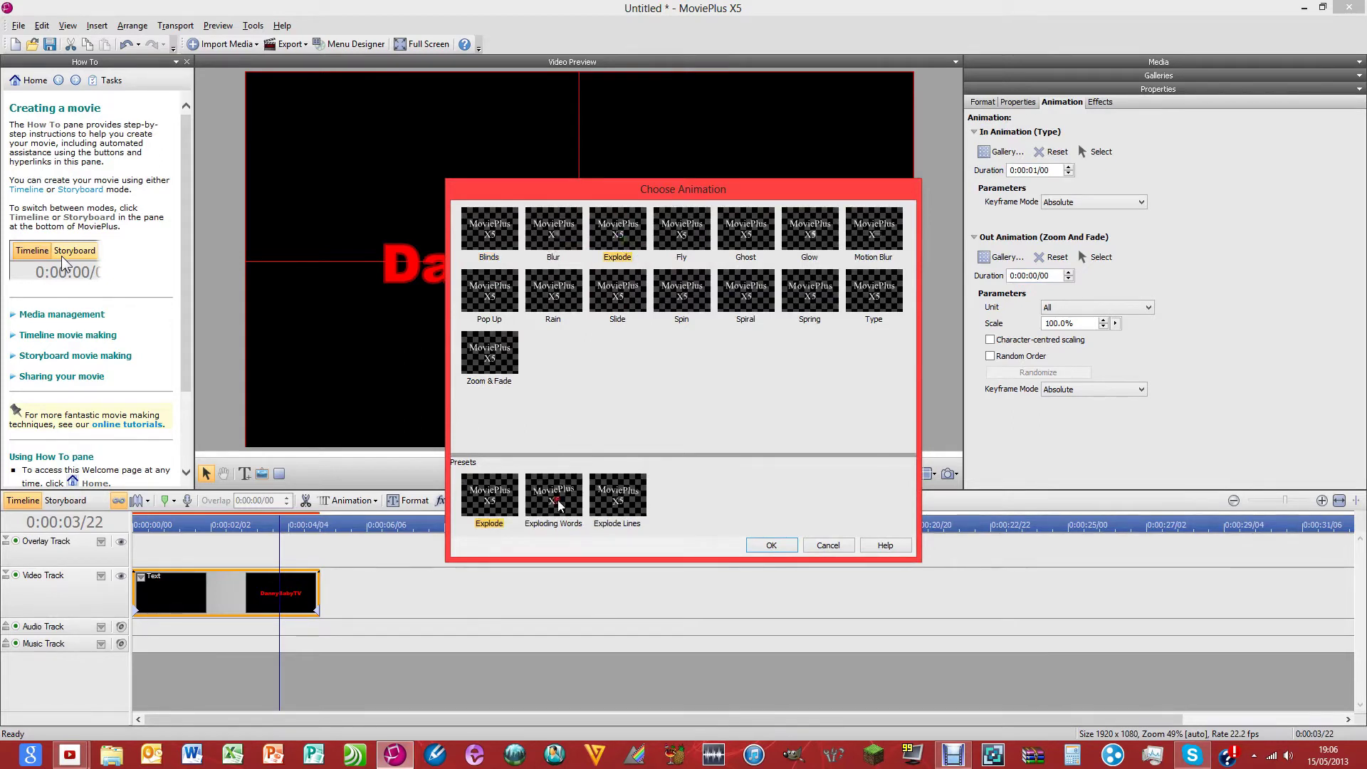
click(781, 544)
- Apply the plain Explode exit preset and scrub through the title's letter-by-letter explosion
click(484, 481)
click(781, 545)
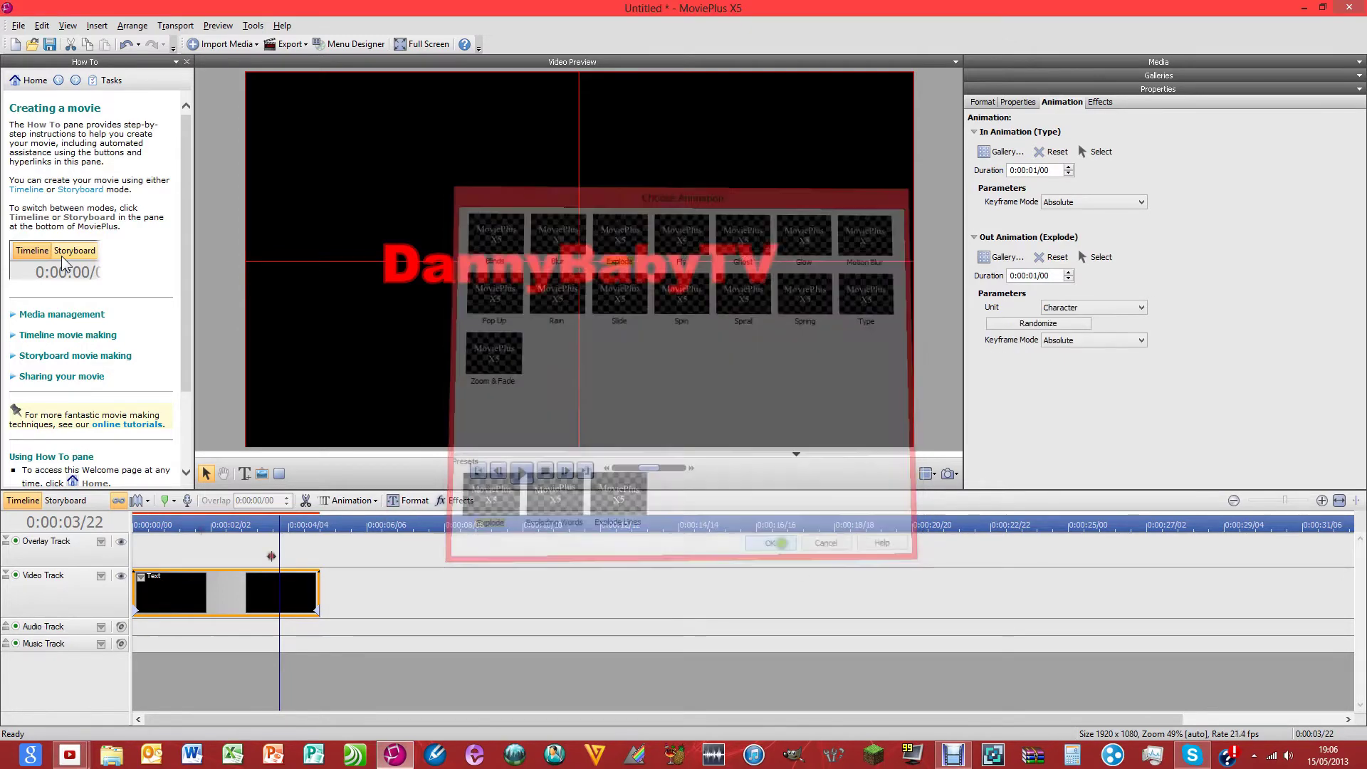
key(space)
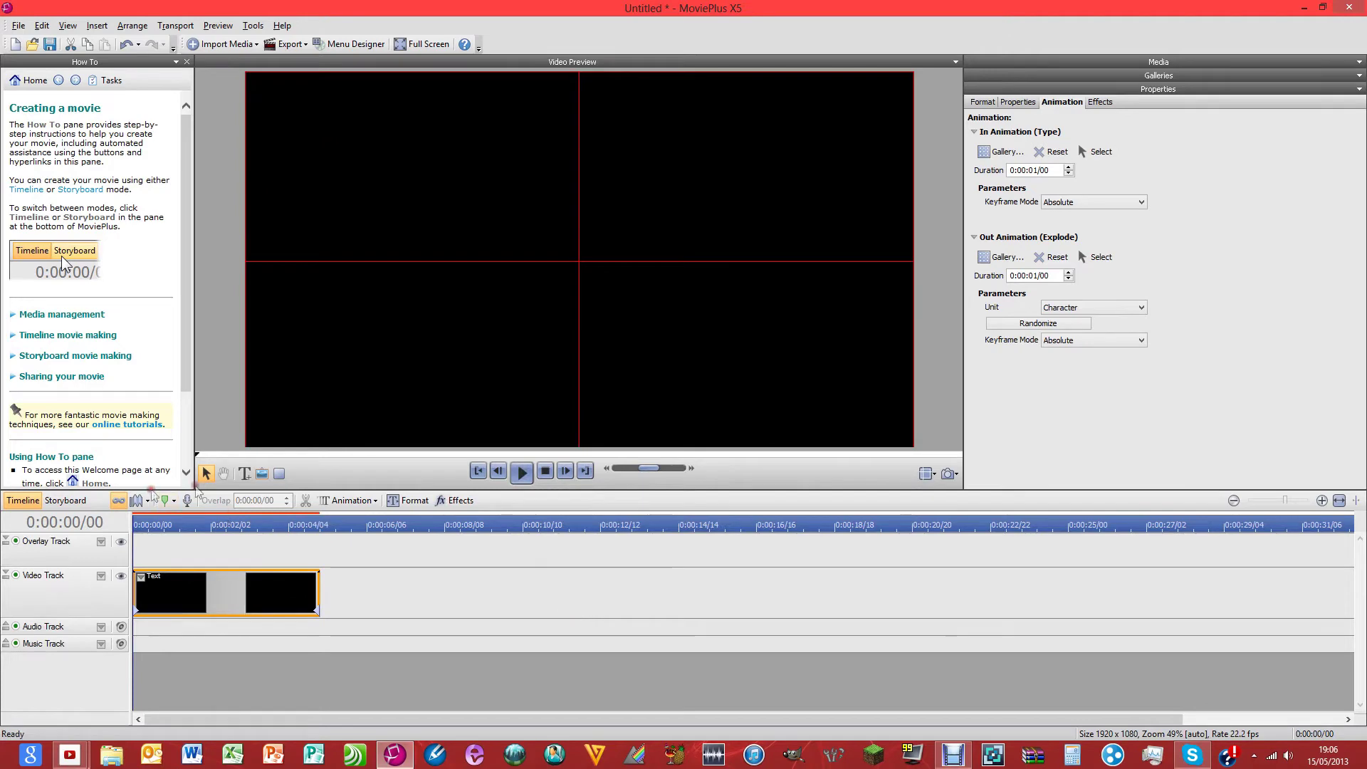
click(285, 524)
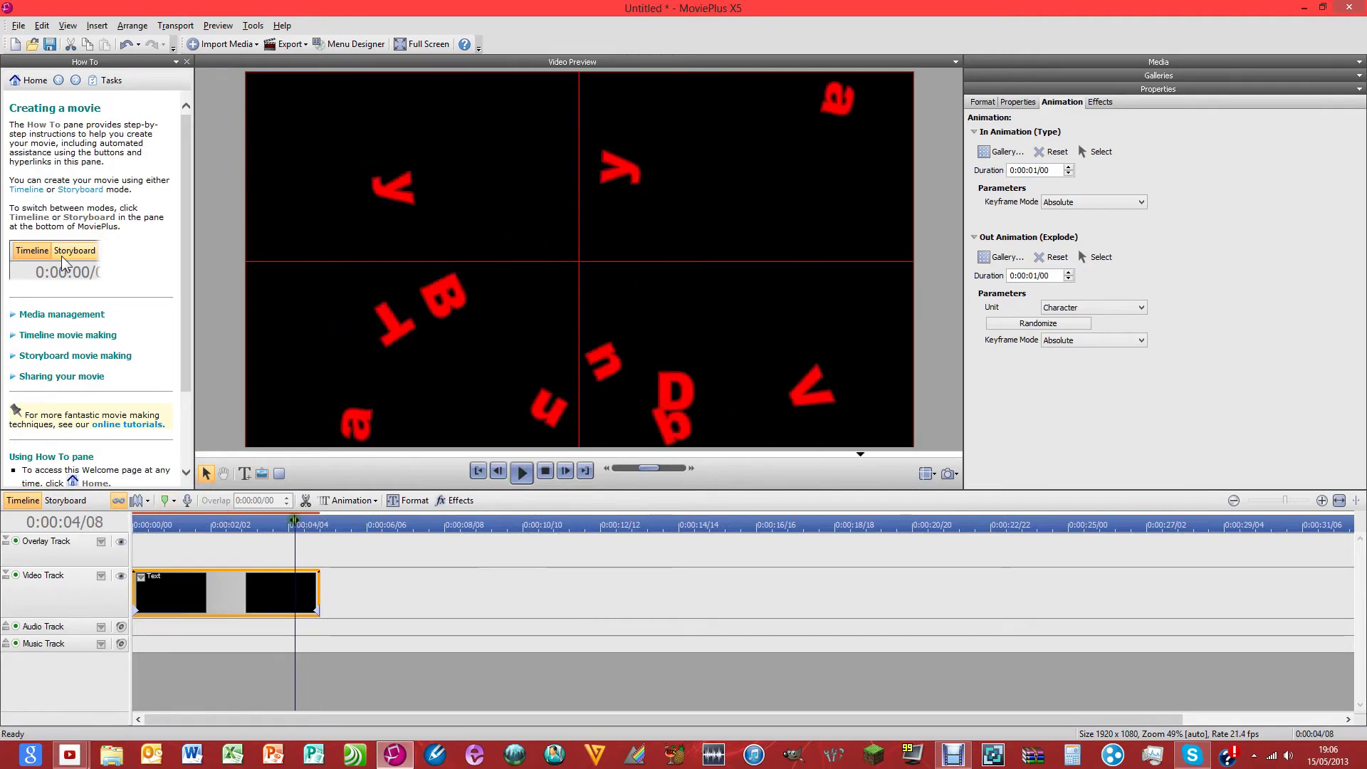
drag(310, 534, 309, 533)
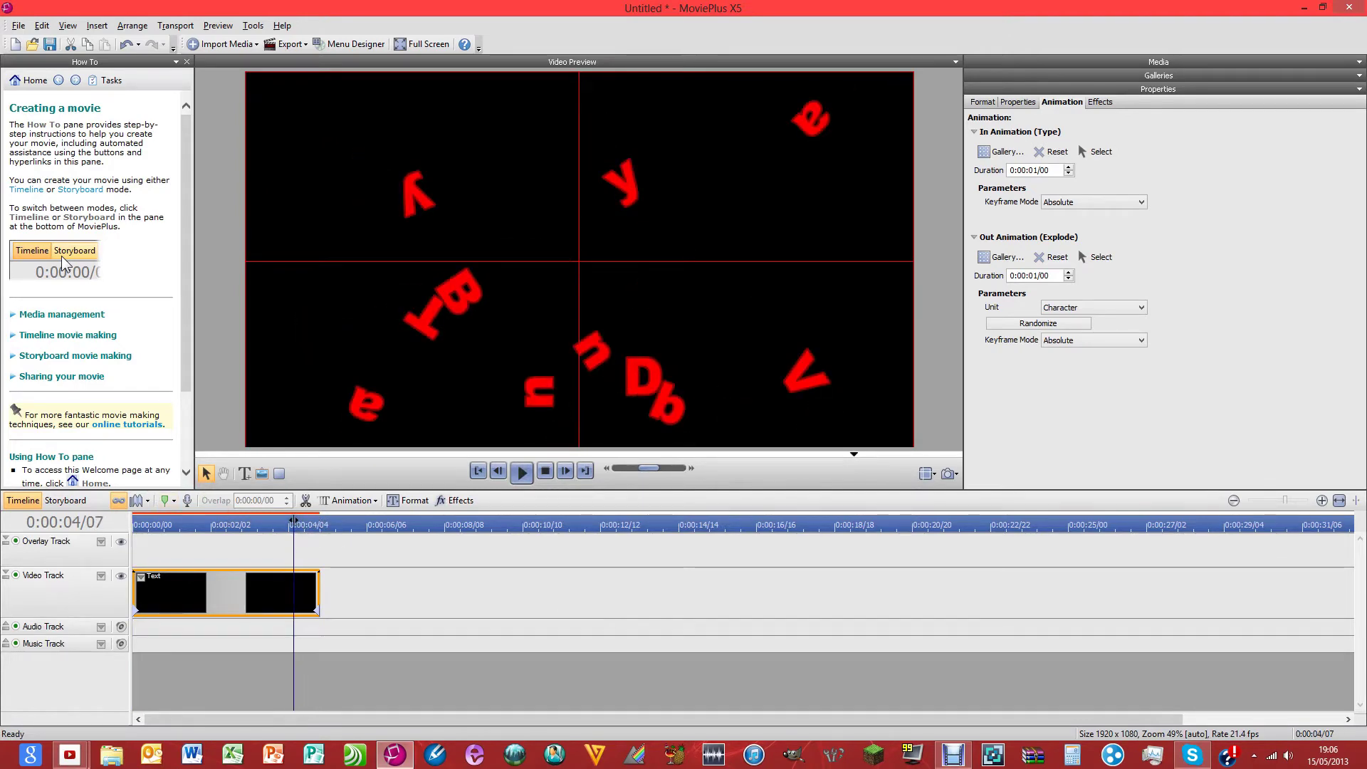
click(296, 525)
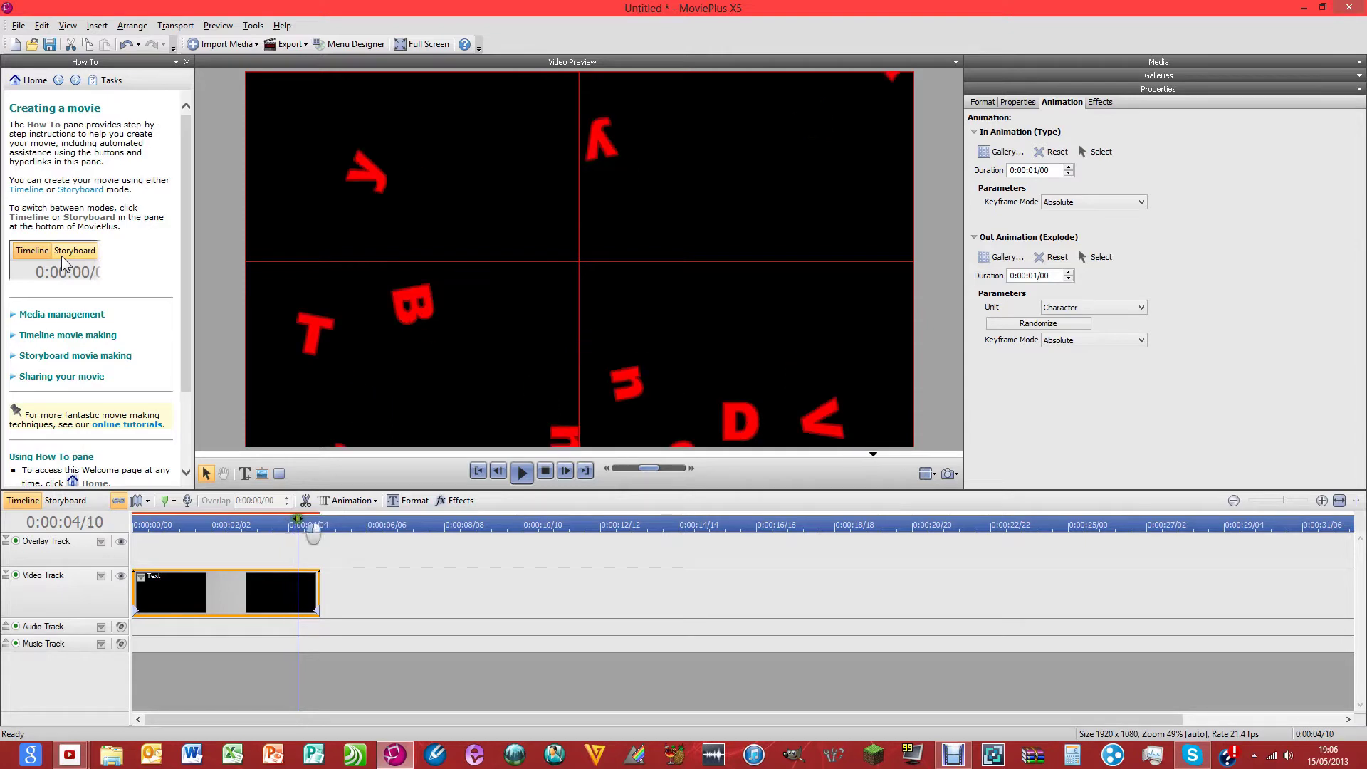
mouse_move(256, 525)
mouse_down()
mouse_move(289, 525)
mouse_move(274, 525)
mouse_up()
key(space)
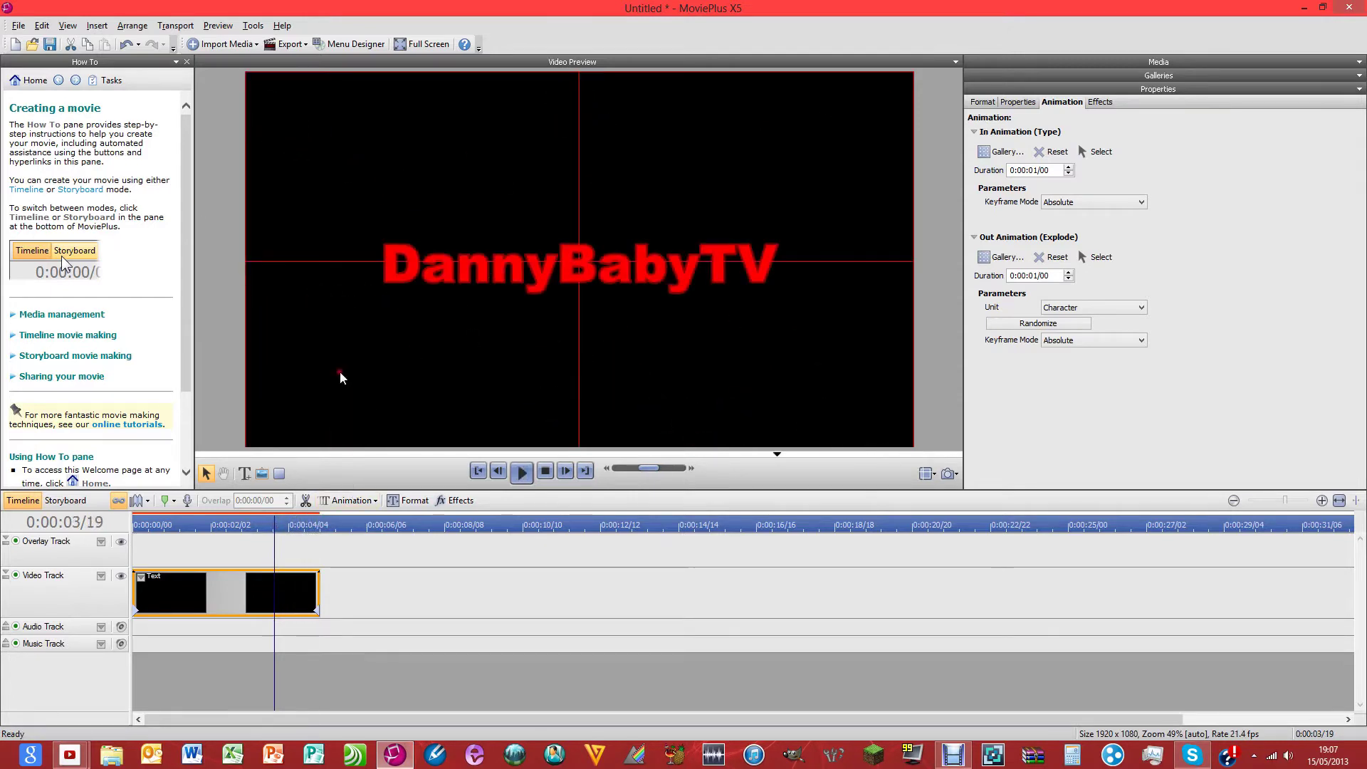
drag(318, 524, 341, 538)
- Drag the DannyBabyTV text clip onto the Overlay Track and replay the intro from the start
click(352, 593)
click(280, 538)
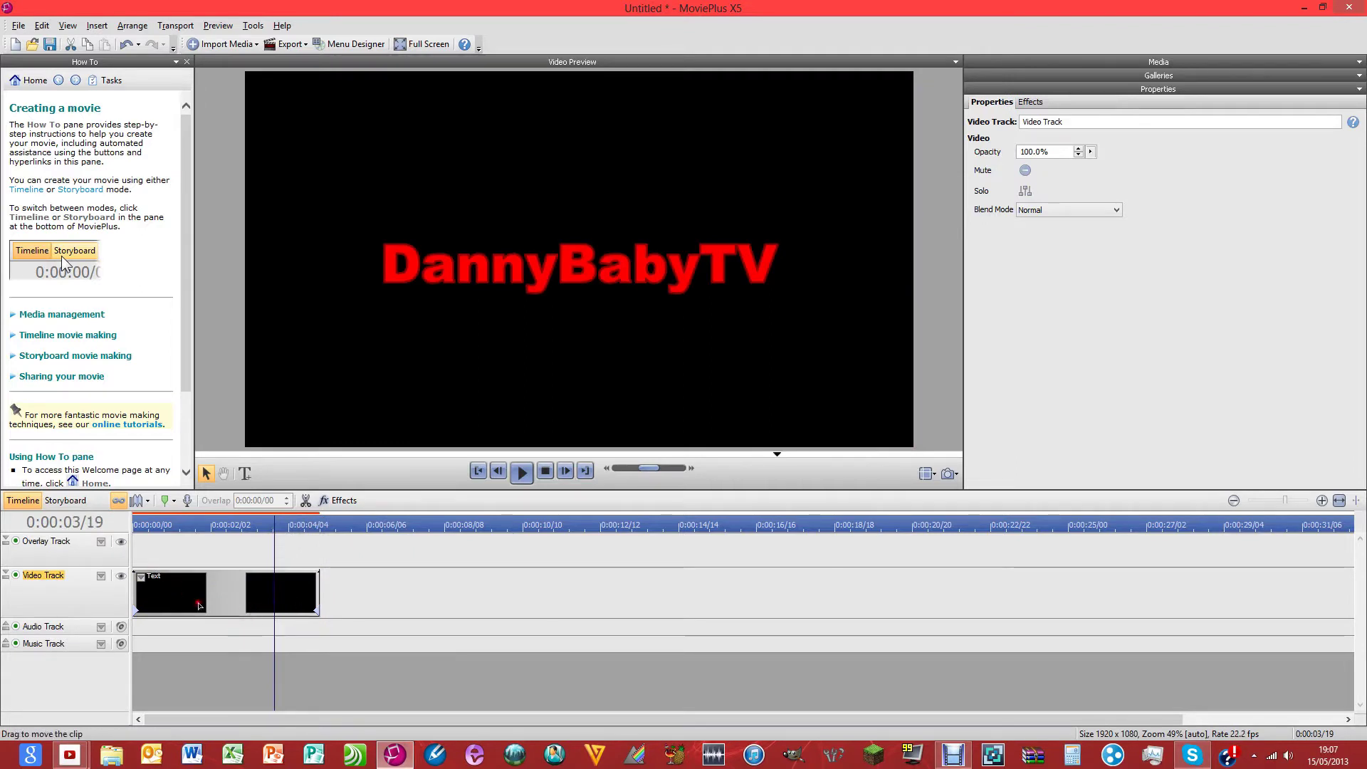
drag(202, 595, 207, 549)
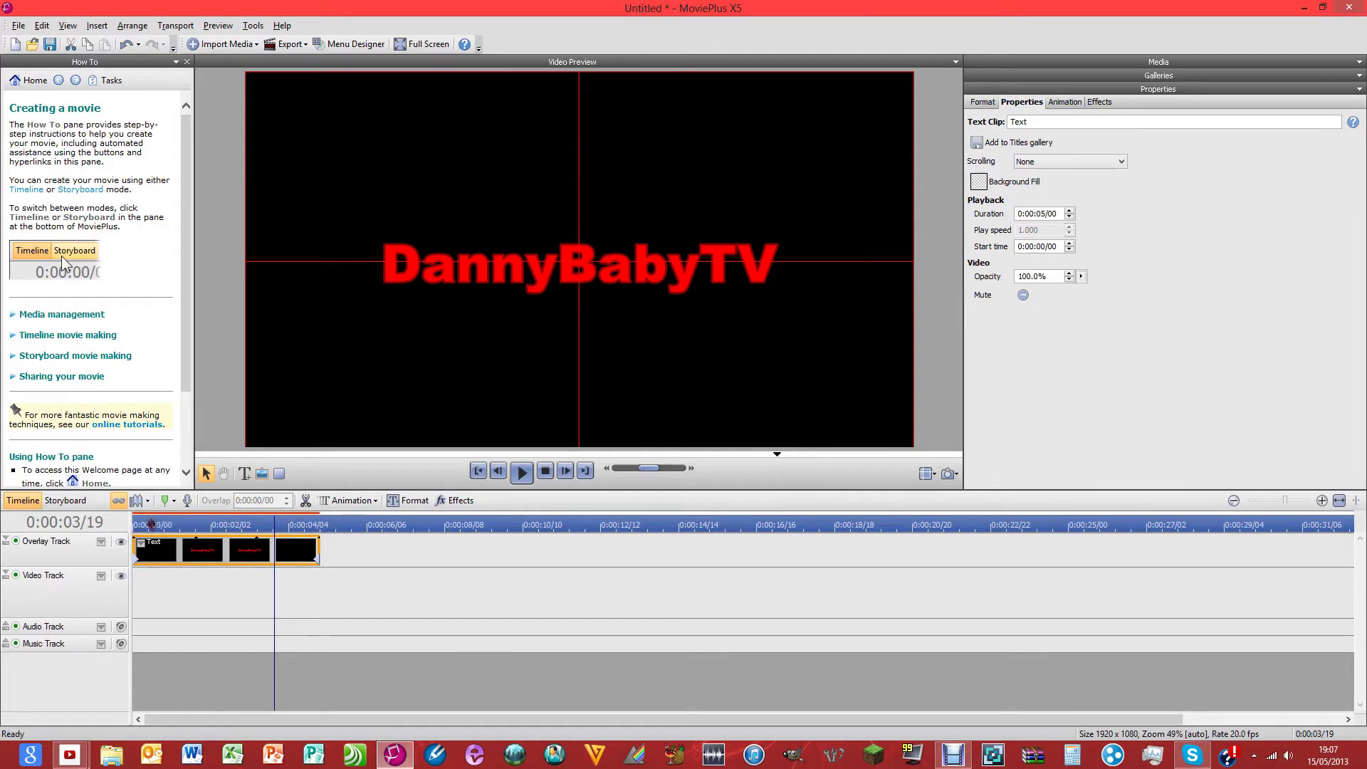
click(142, 526)
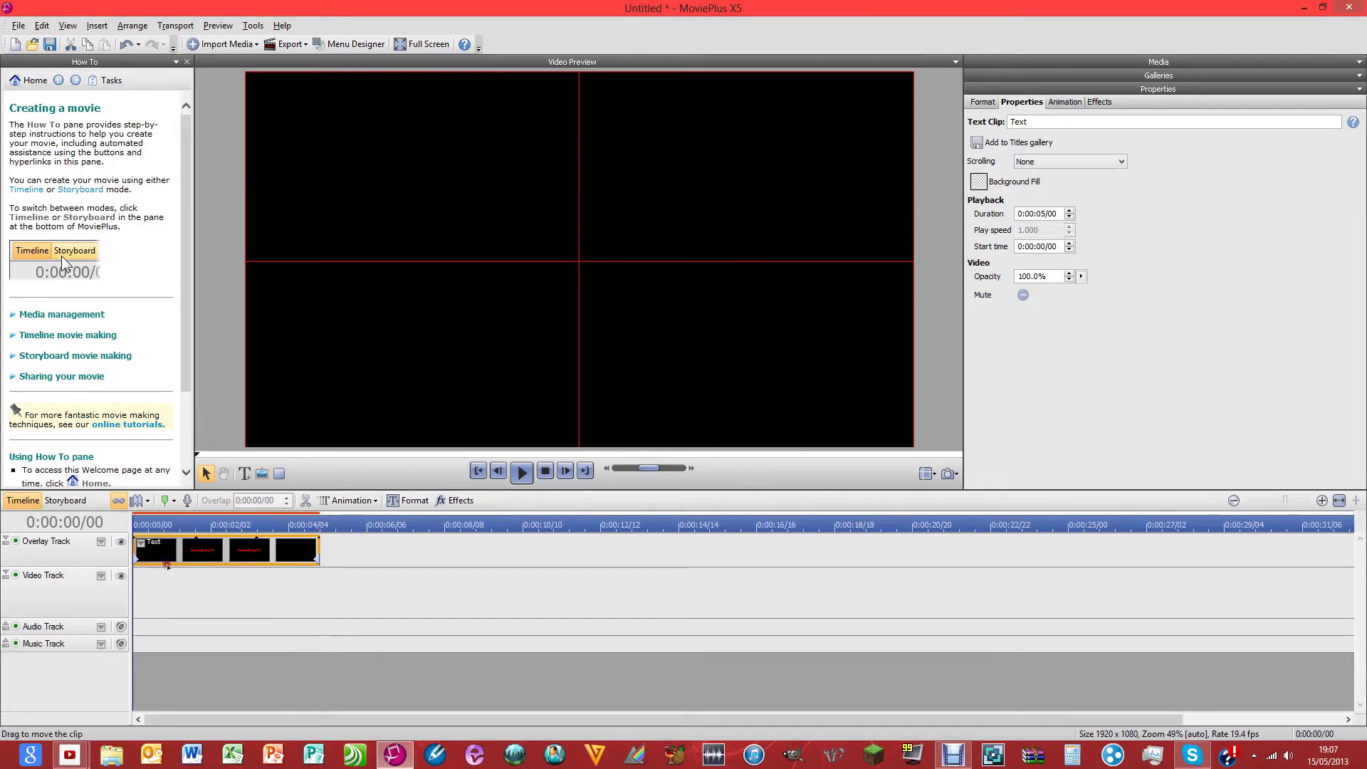
key(space)
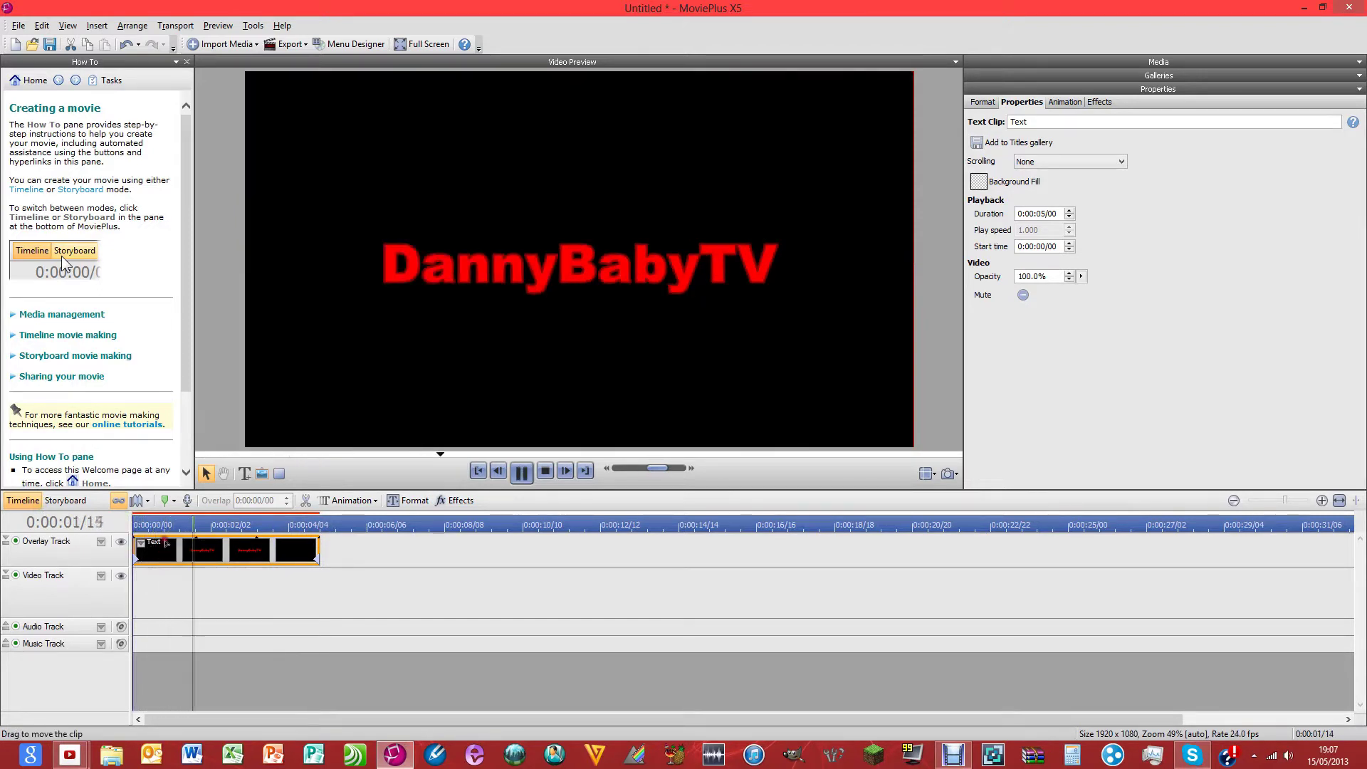
key(space)
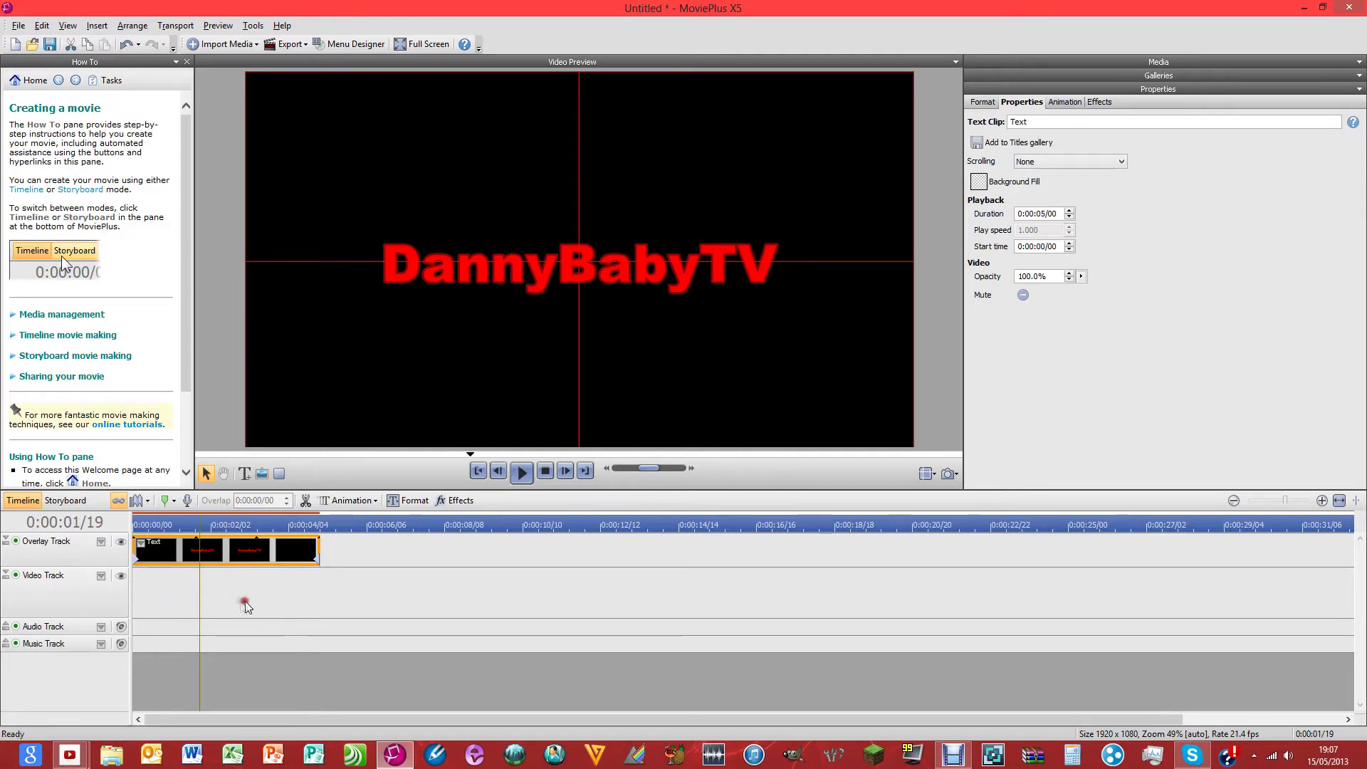
click(164, 598)
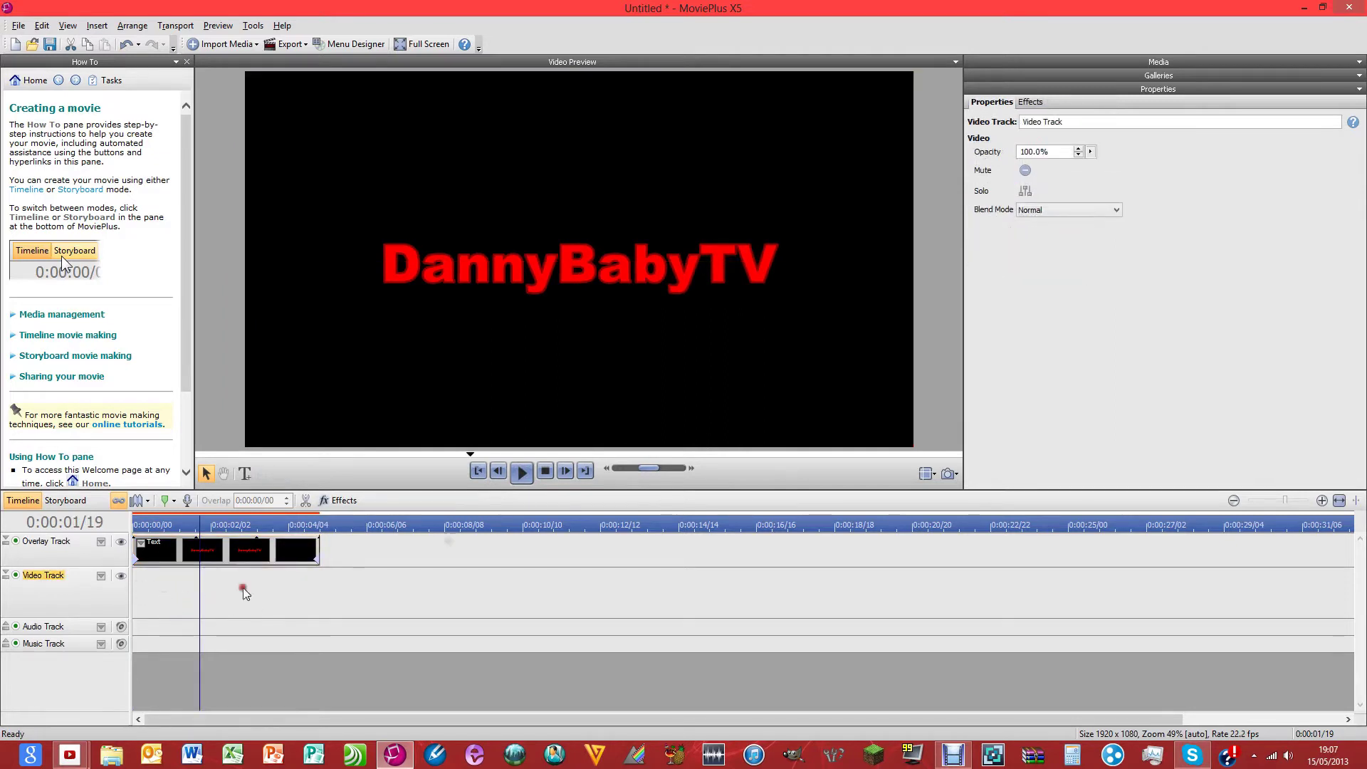
click(476, 474)
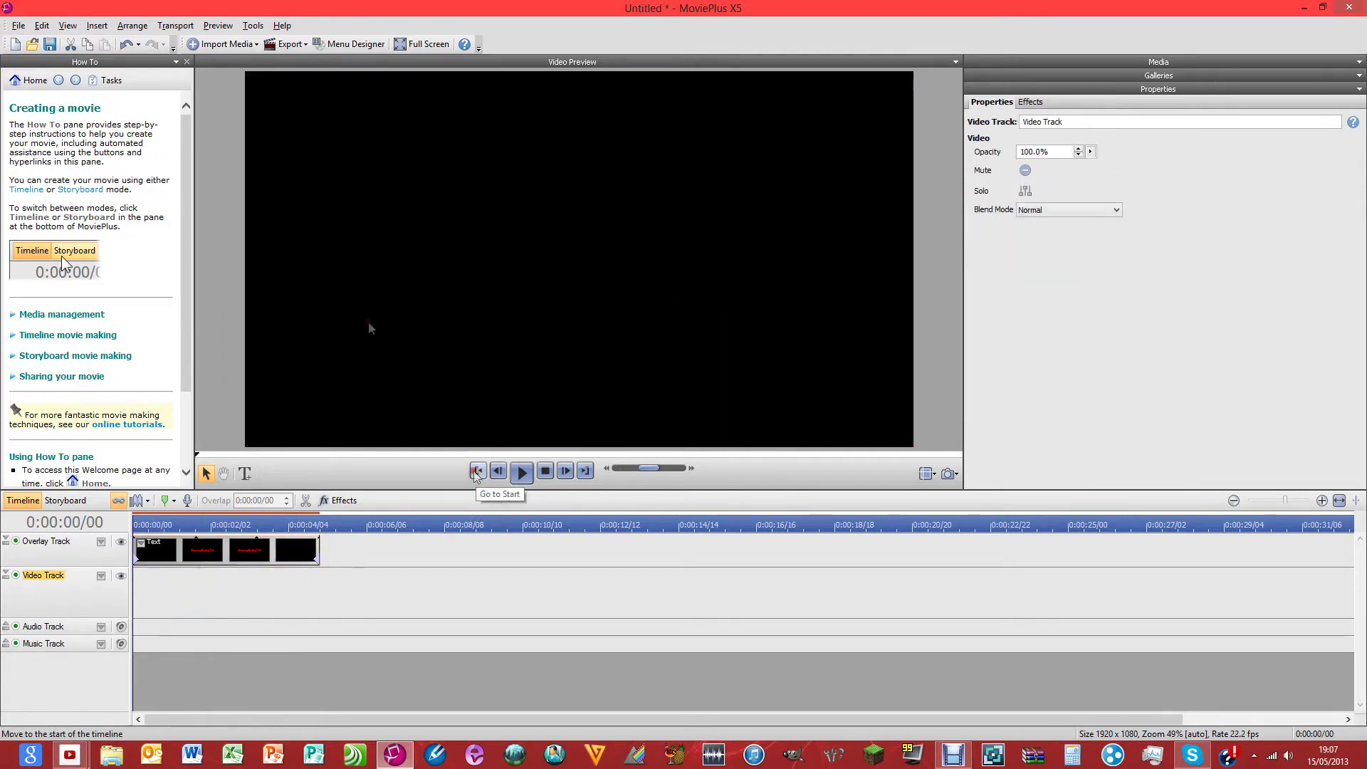
- Insert a CG Background clip on the video track and set its fill to bright green
click(107, 25)
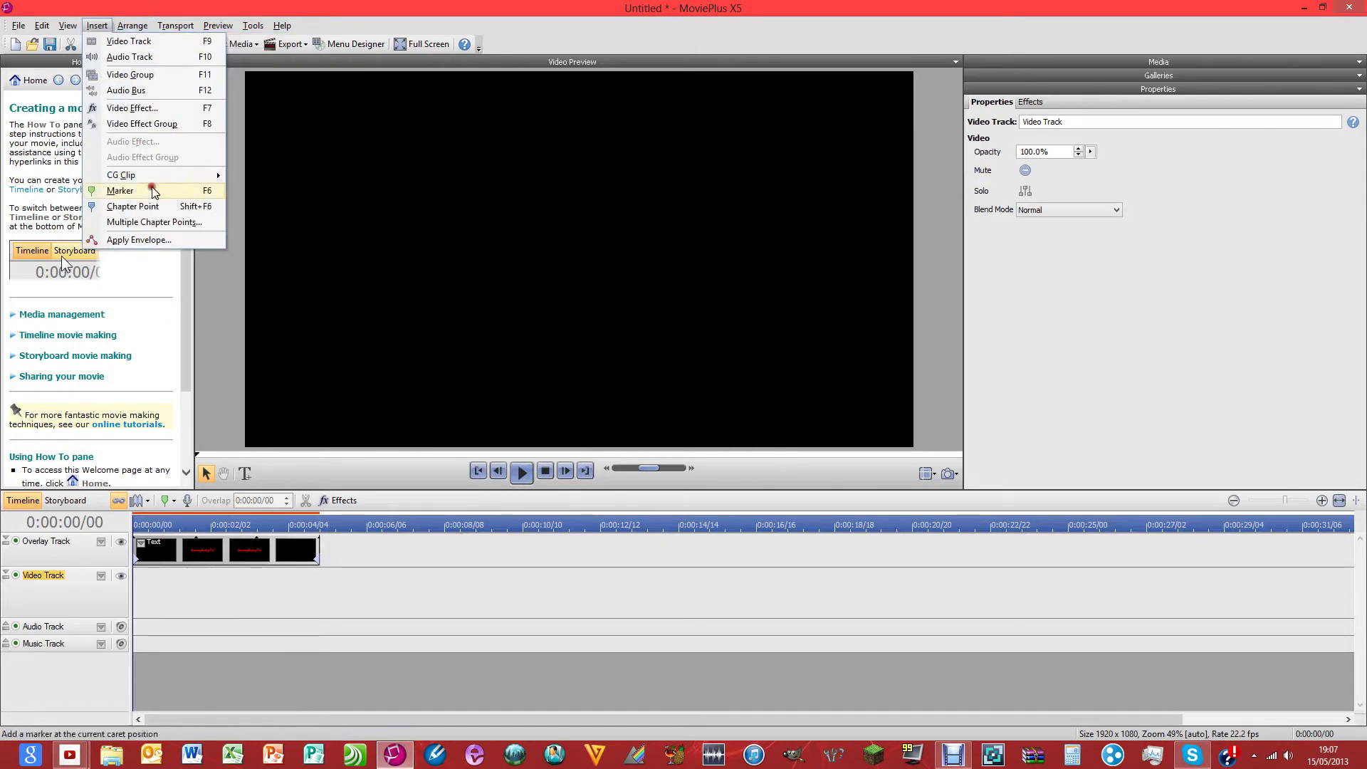
mouse_move(157, 175)
click(284, 208)
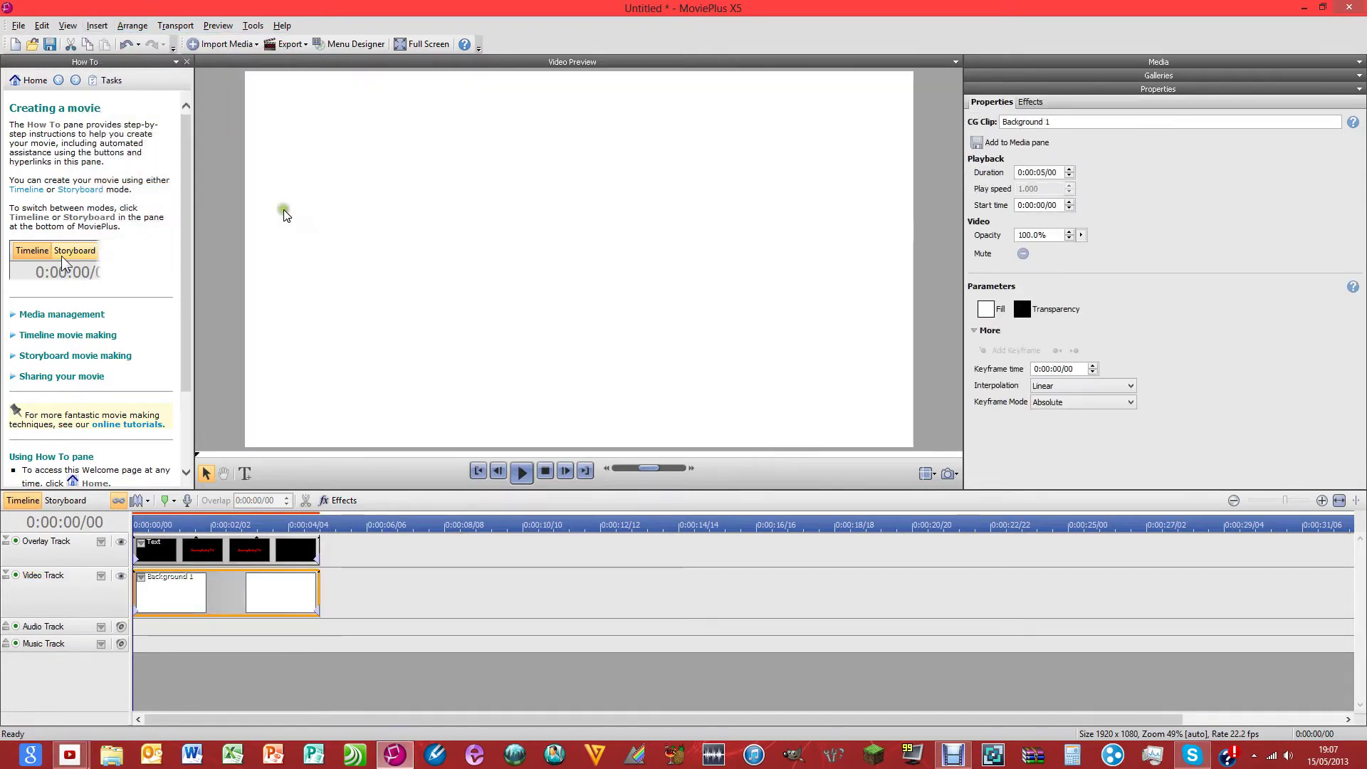
click(989, 313)
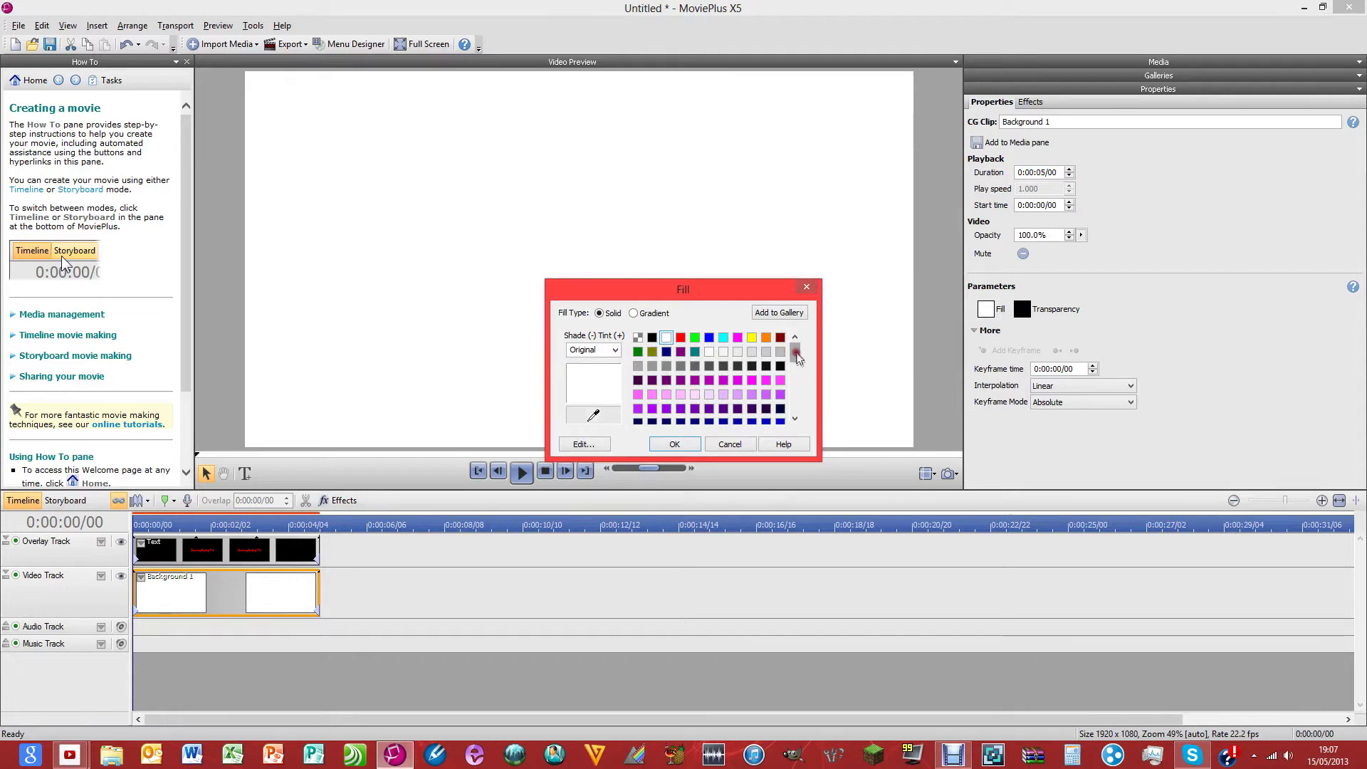
mouse_move(797, 357)
mouse_down()
mouse_move(791, 412)
mouse_move(791, 367)
mouse_up()
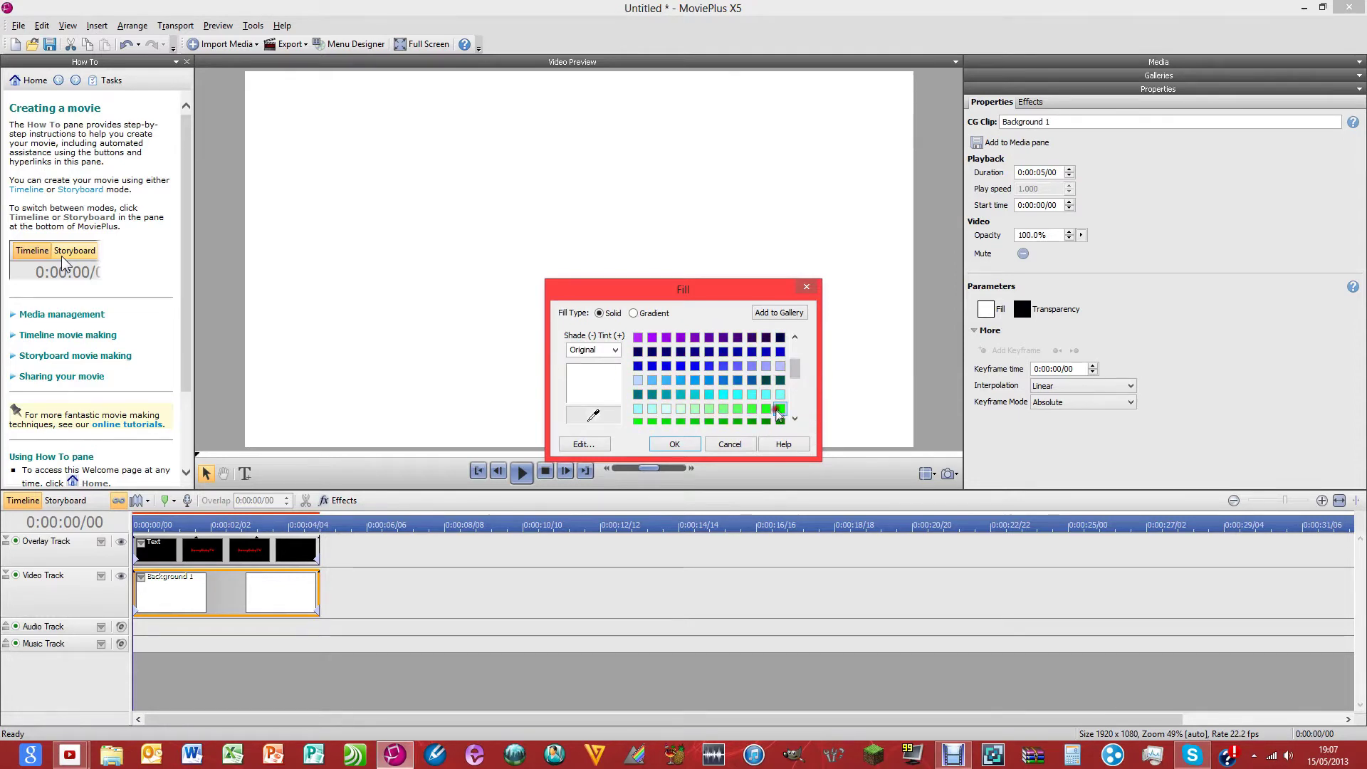
click(779, 410)
click(677, 444)
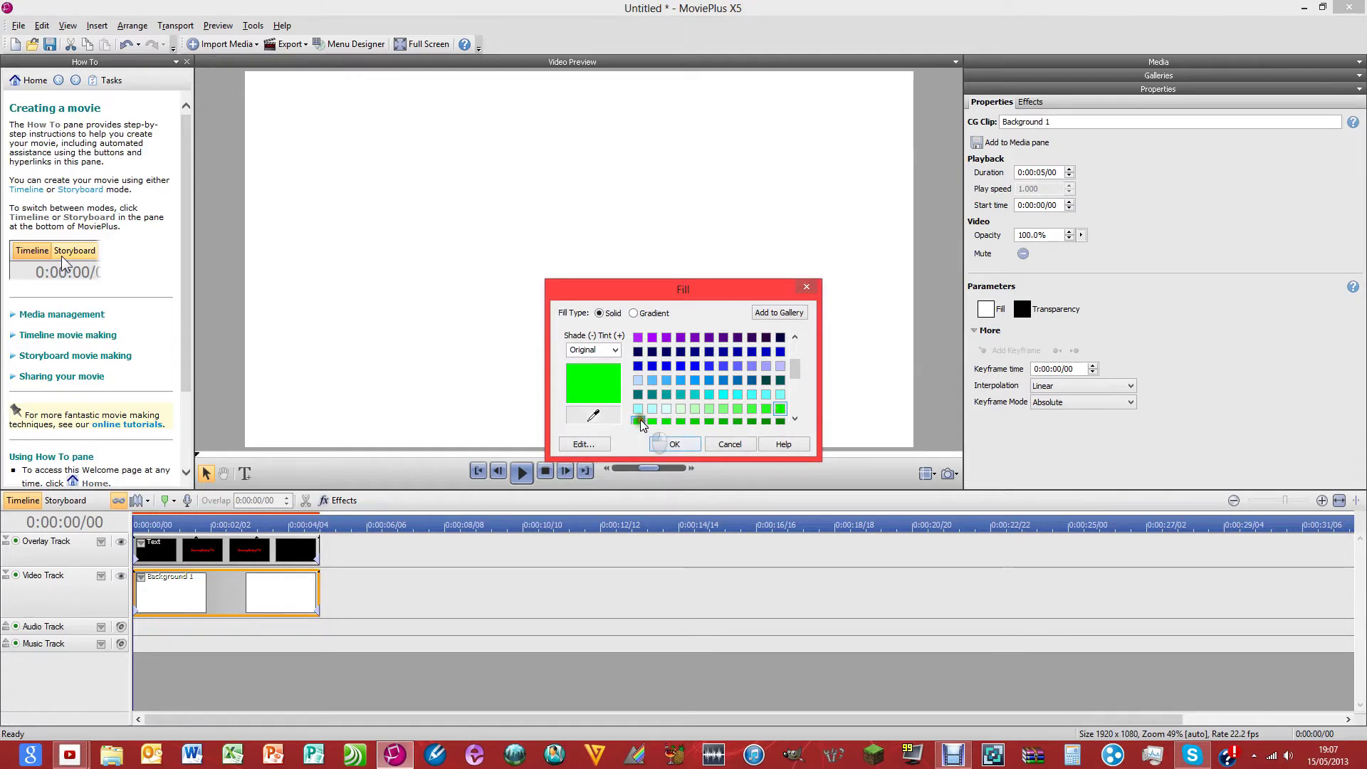
scroll(654, 435, down, 1)
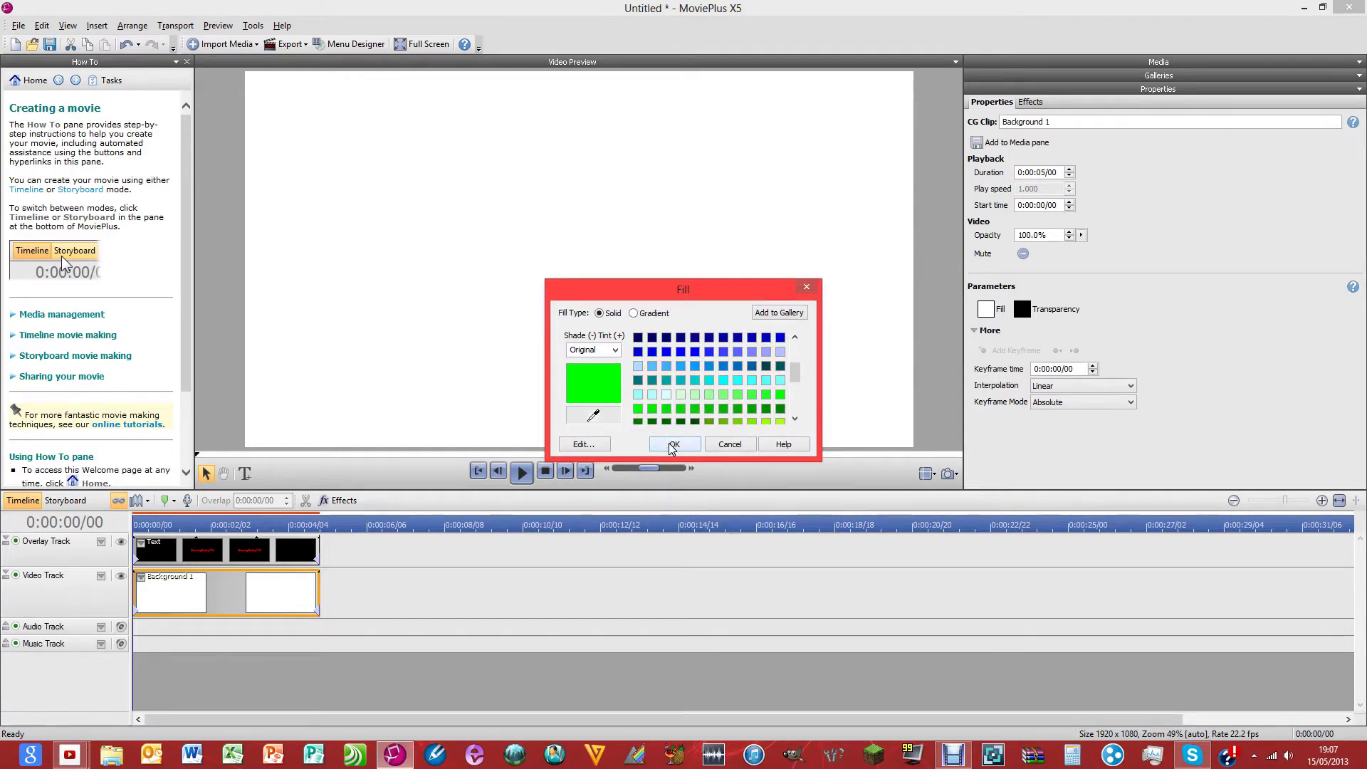
click(672, 444)
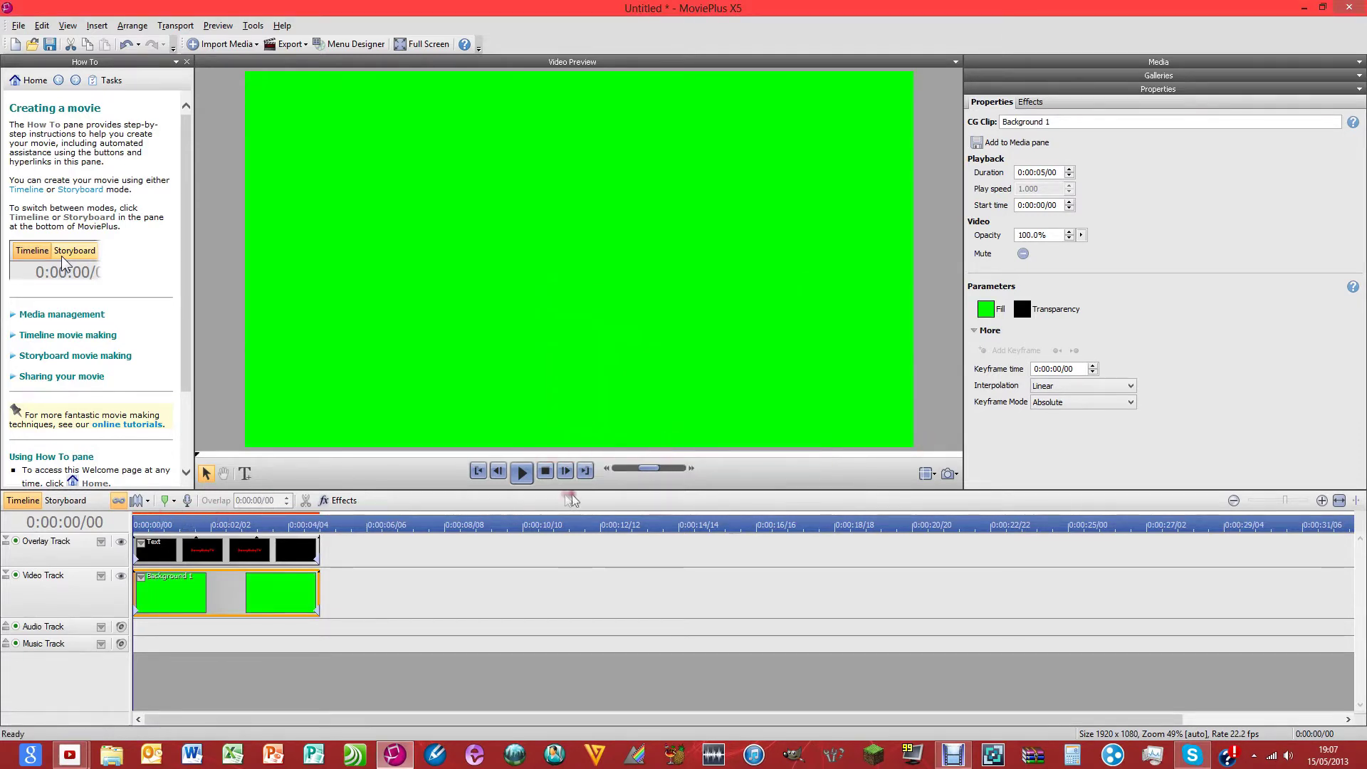
drag(139, 609, 153, 610)
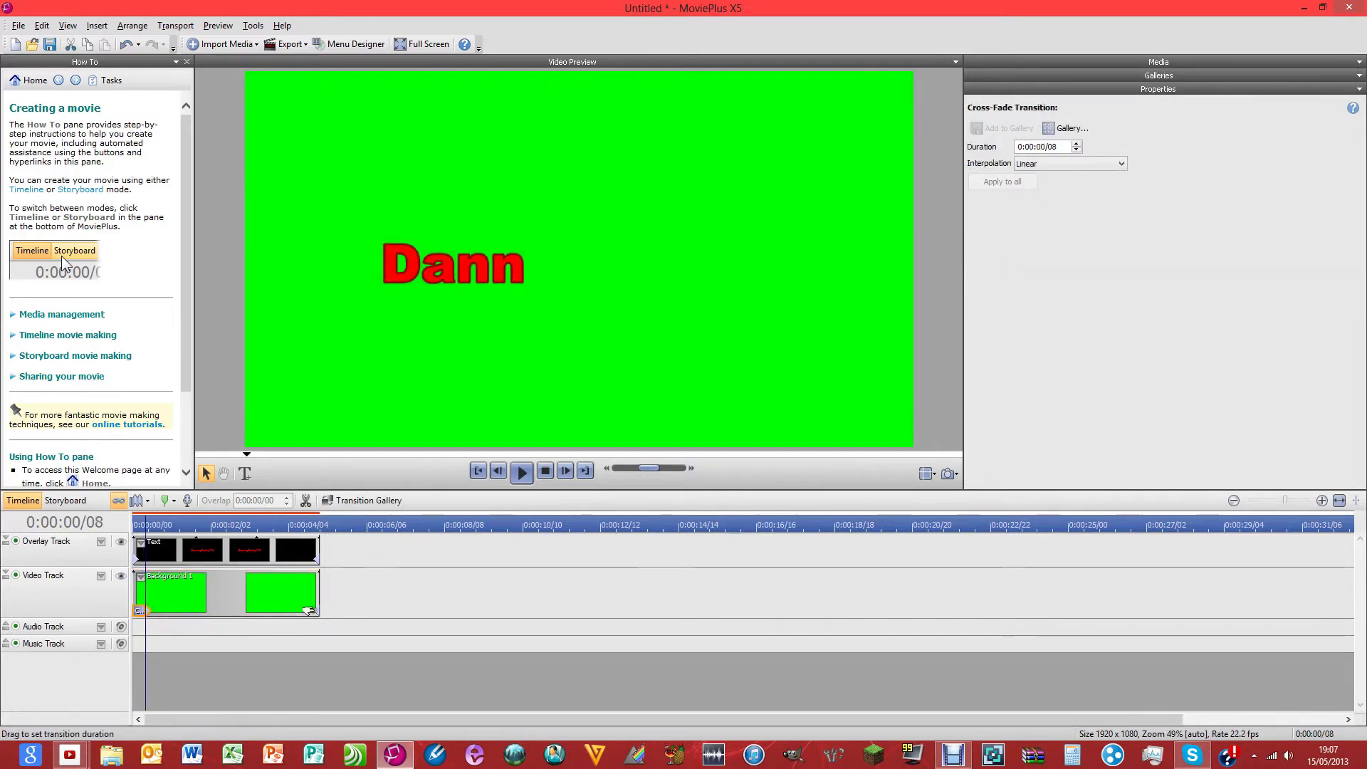
drag(308, 610, 294, 610)
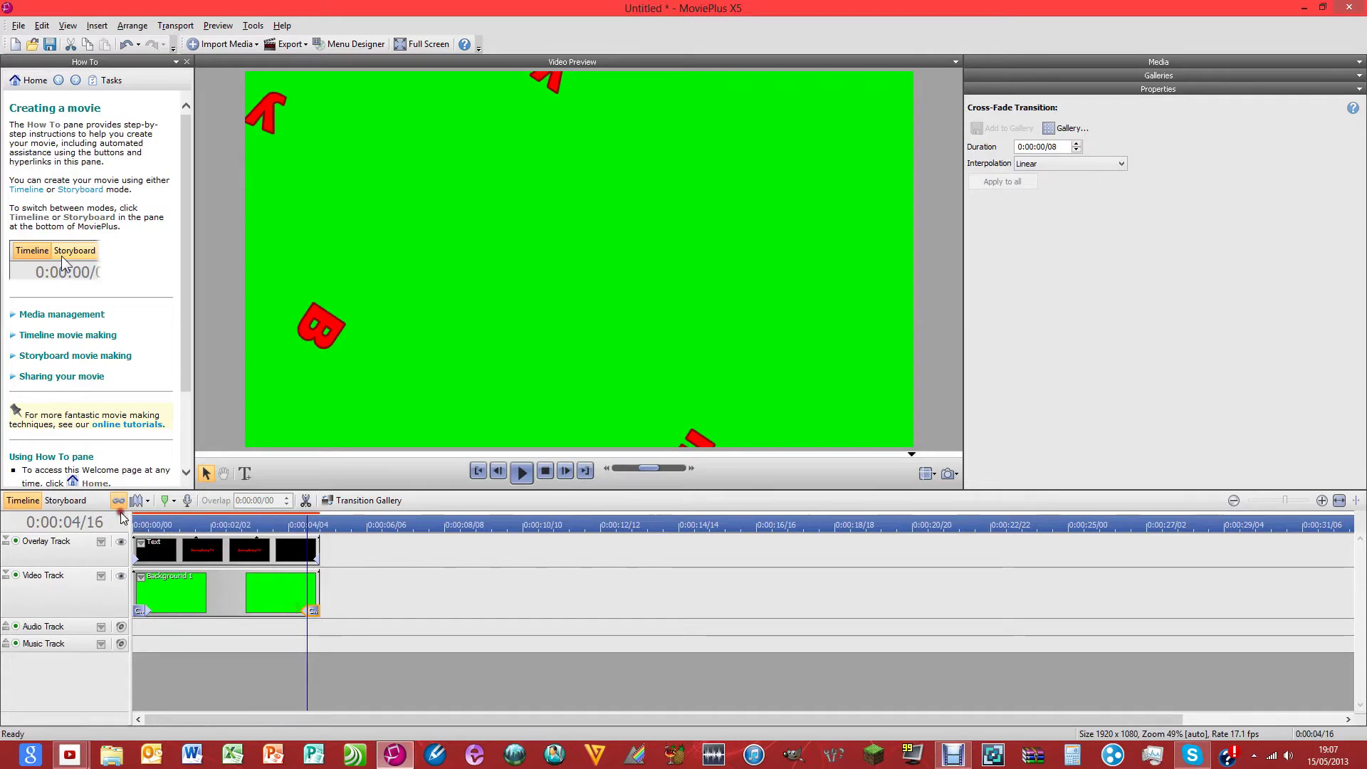
key(space)
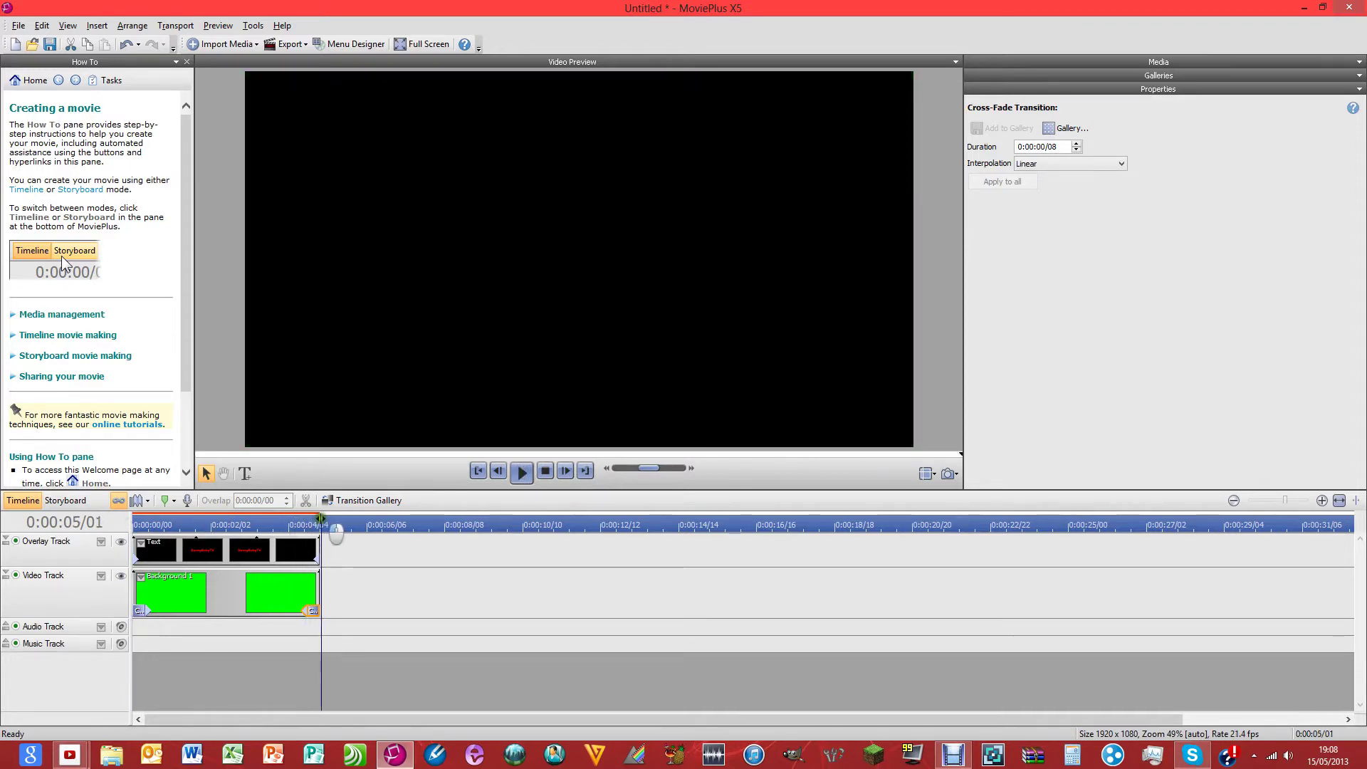
click(262, 628)
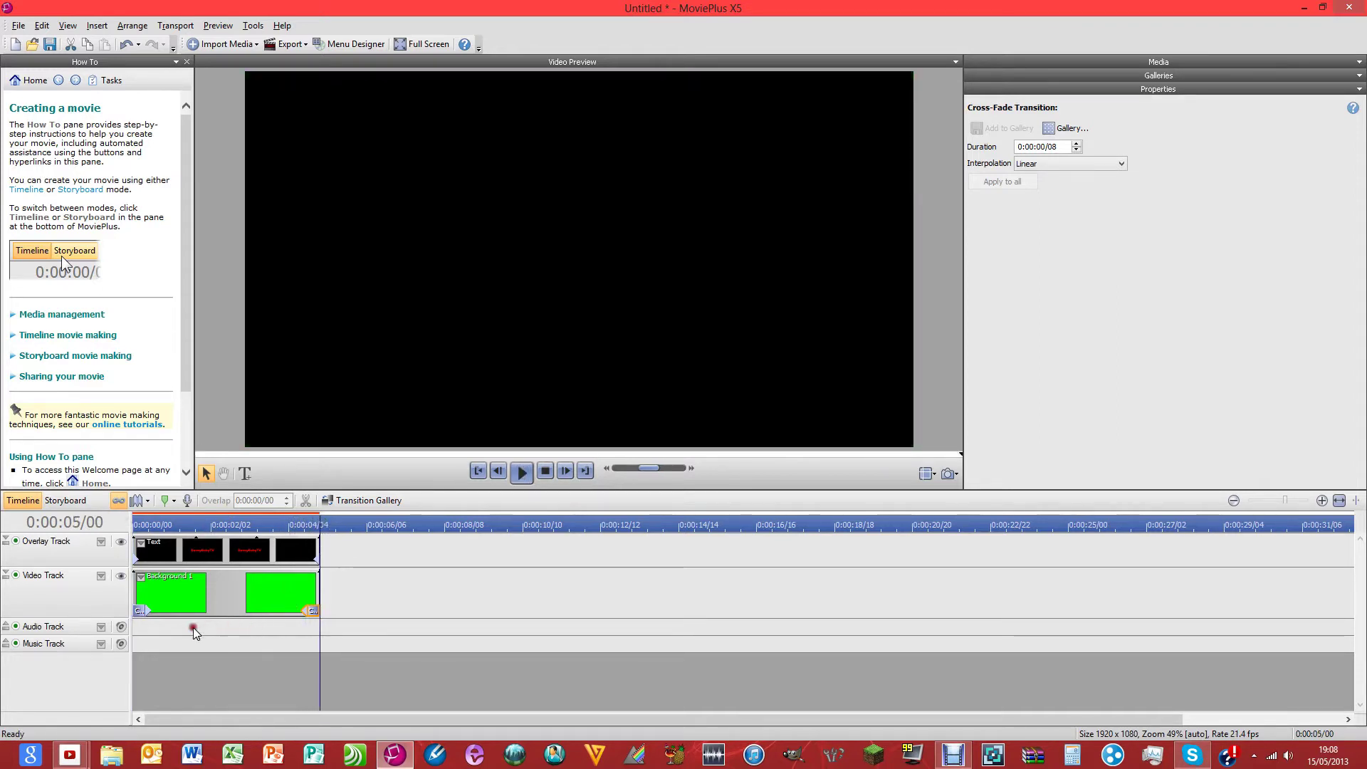
click(174, 639)
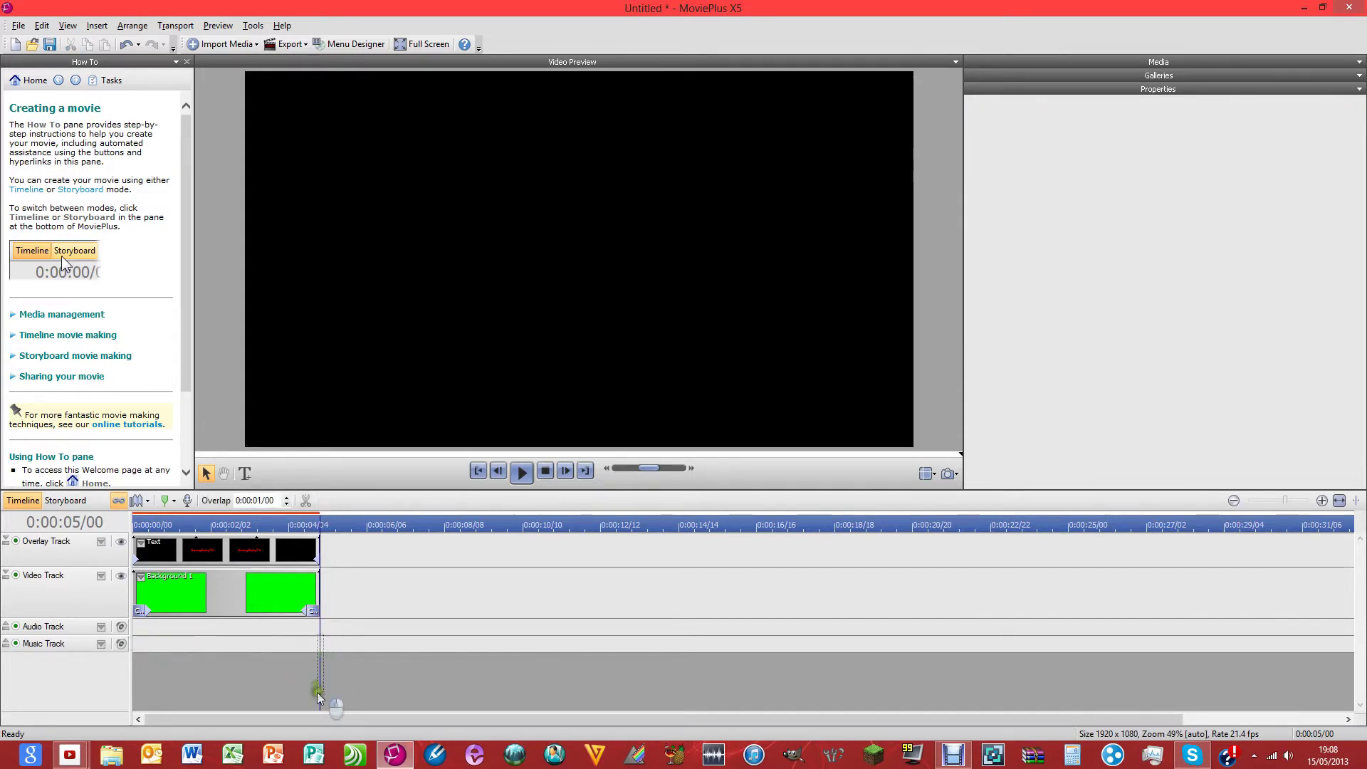
click(317, 639)
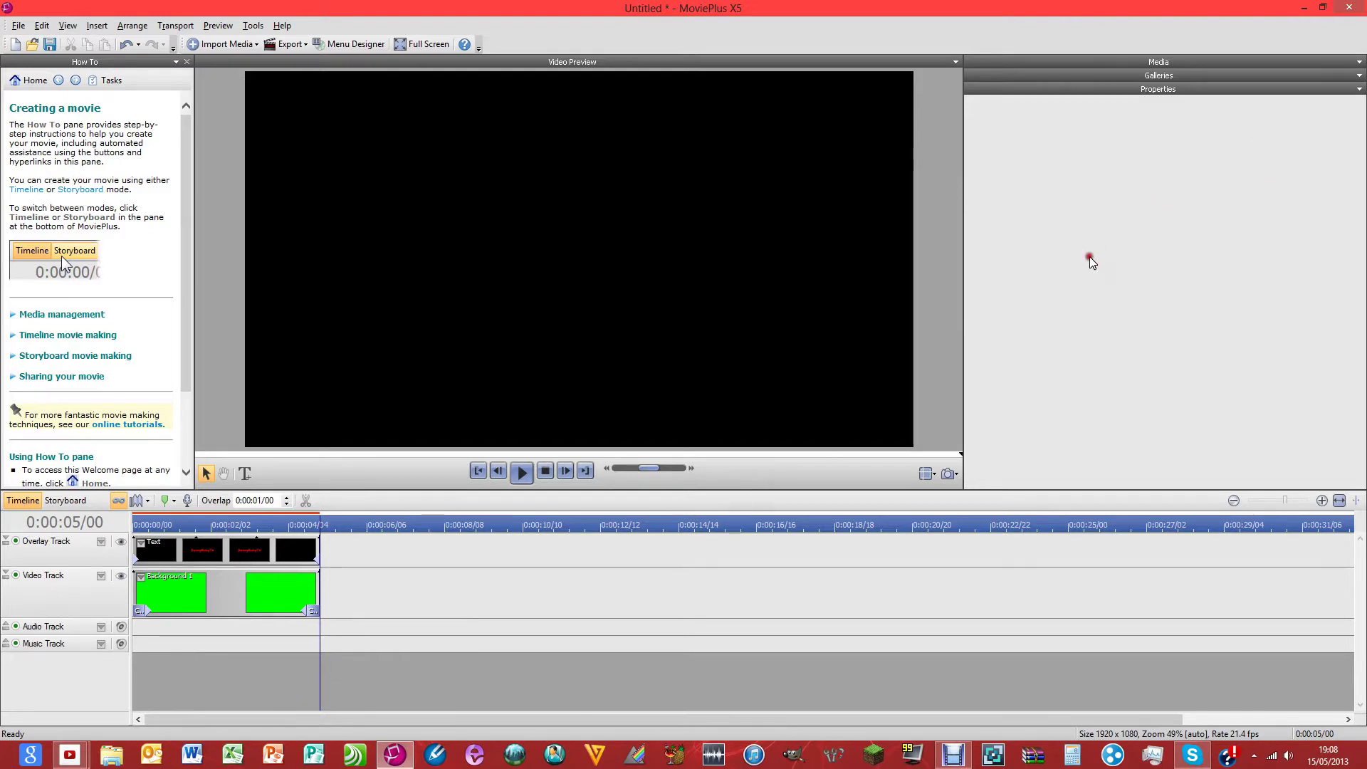
click(1109, 236)
click(953, 756)
- Place the Minecraft recording after the intro, overlap its start, and show its audio envelopes
click(1070, 63)
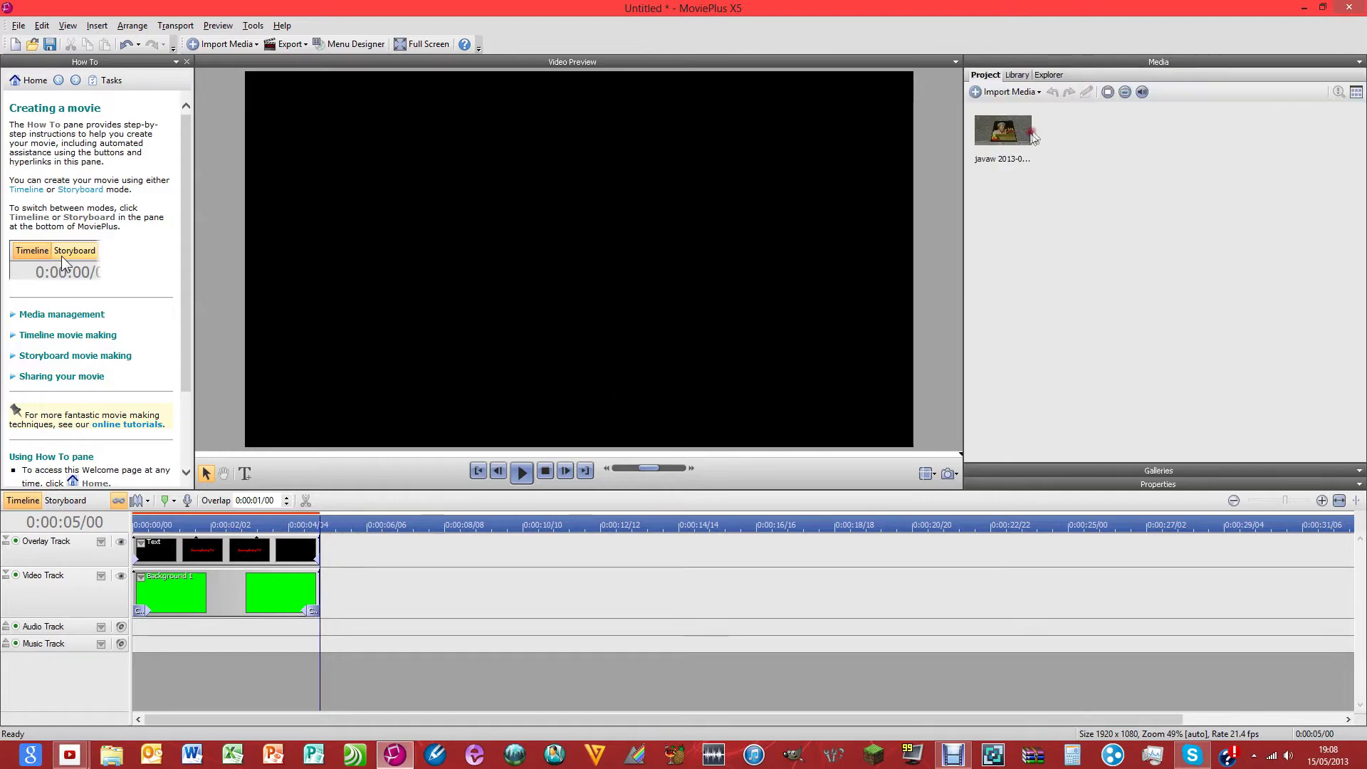
drag(1032, 143, 326, 586)
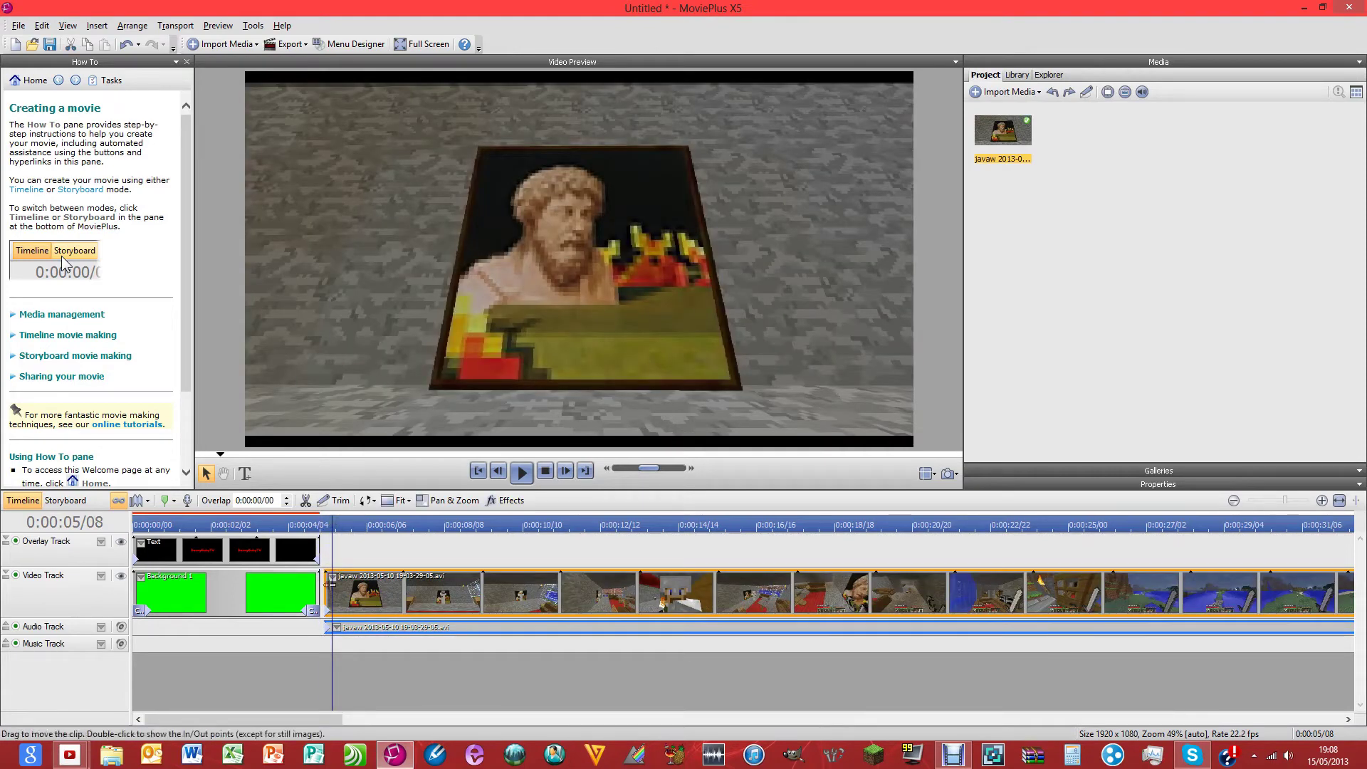
drag(329, 610, 347, 610)
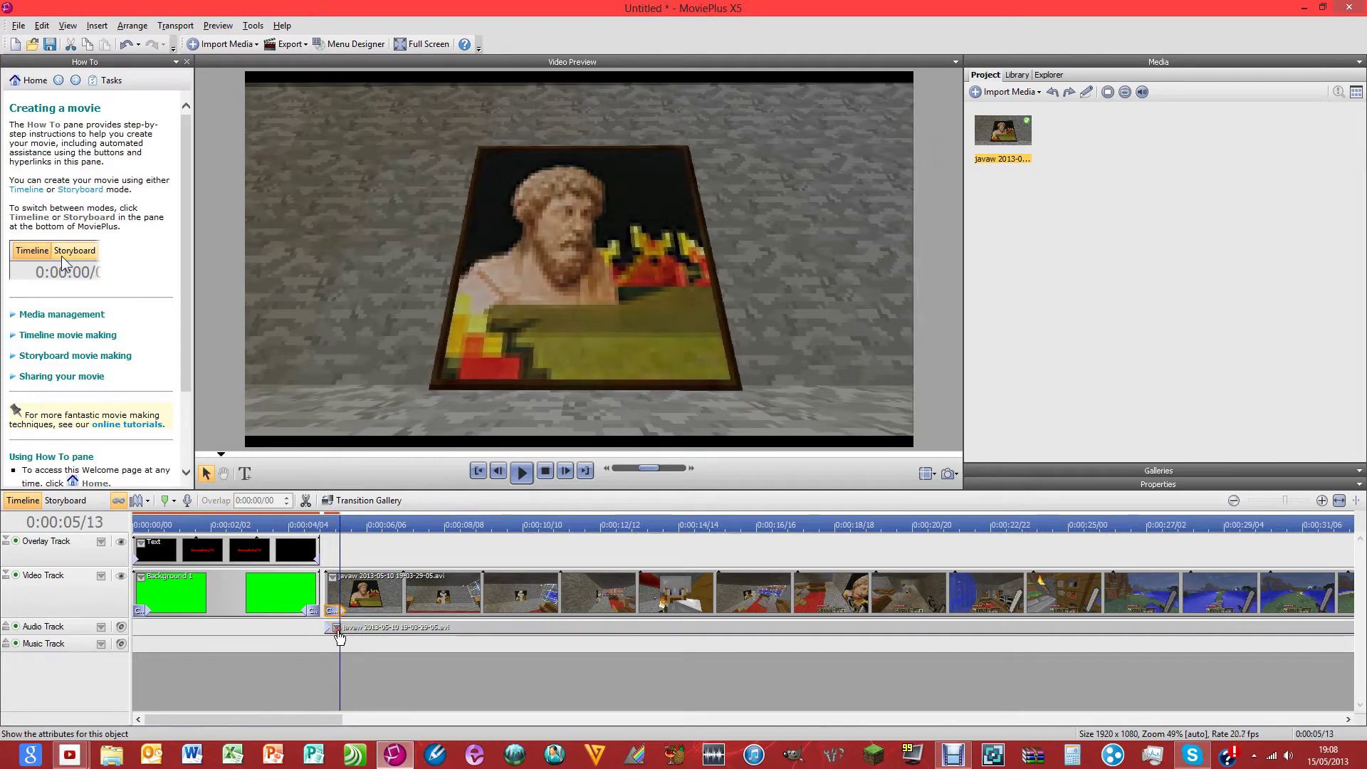
click(341, 638)
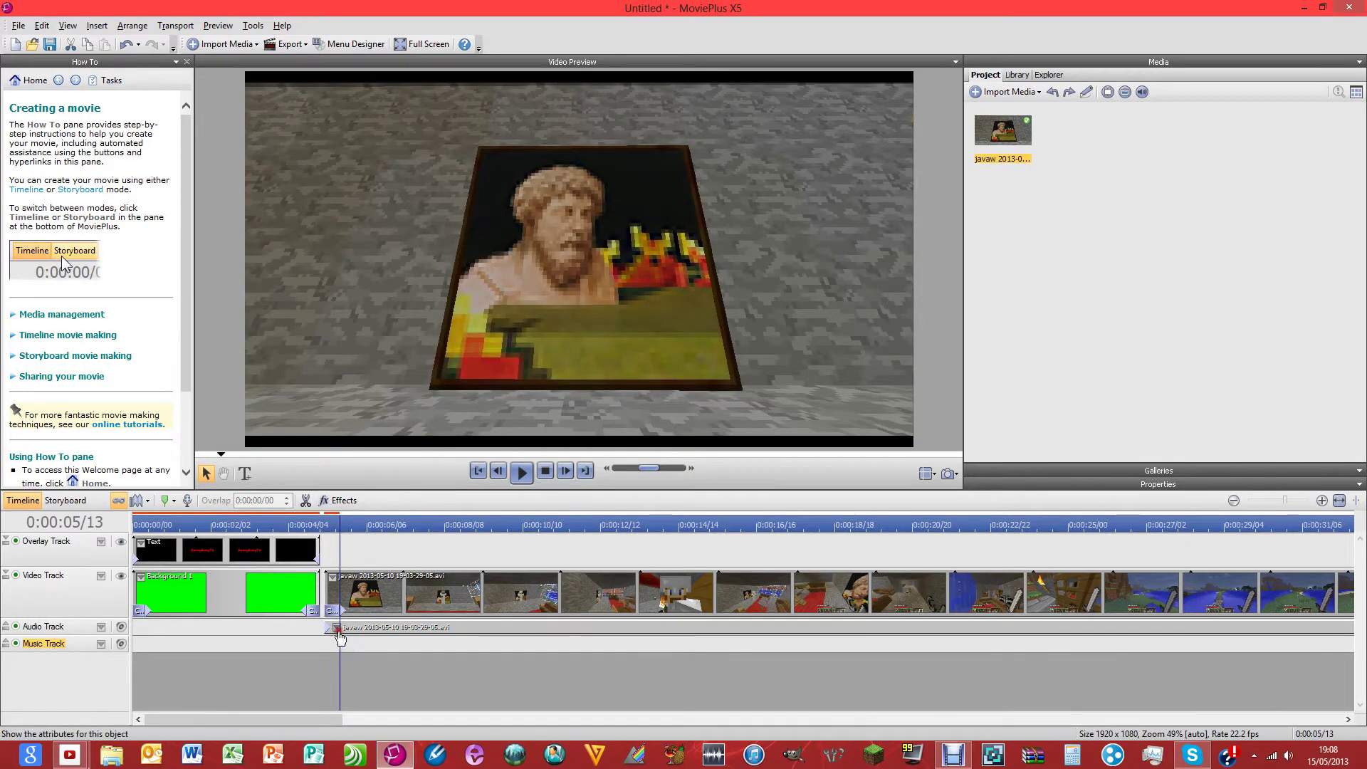
right_click(340, 638)
click(348, 647)
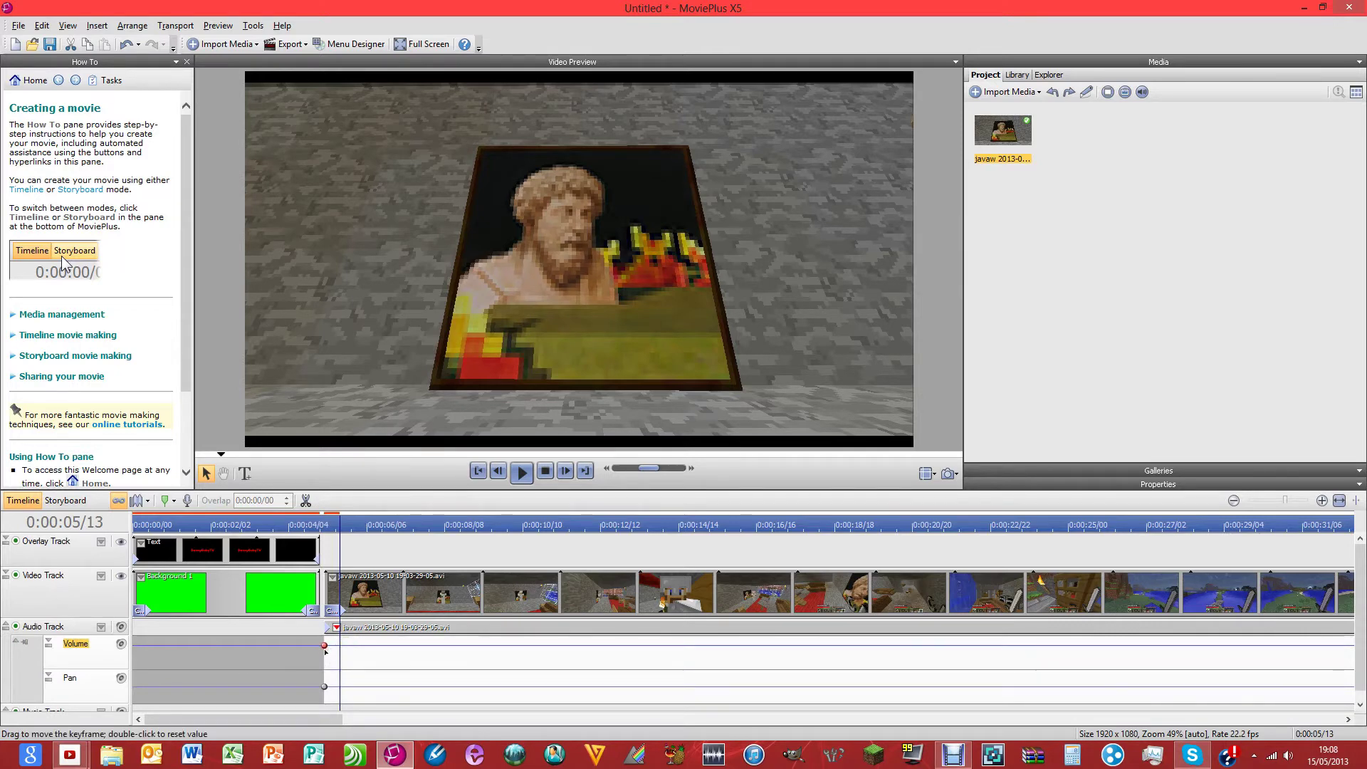
- Raise the gameplay audio volume keyframe to 12 dB, collapse the envelopes and preview playback
drag(324, 644, 324, 632)
click(16, 641)
key(space)
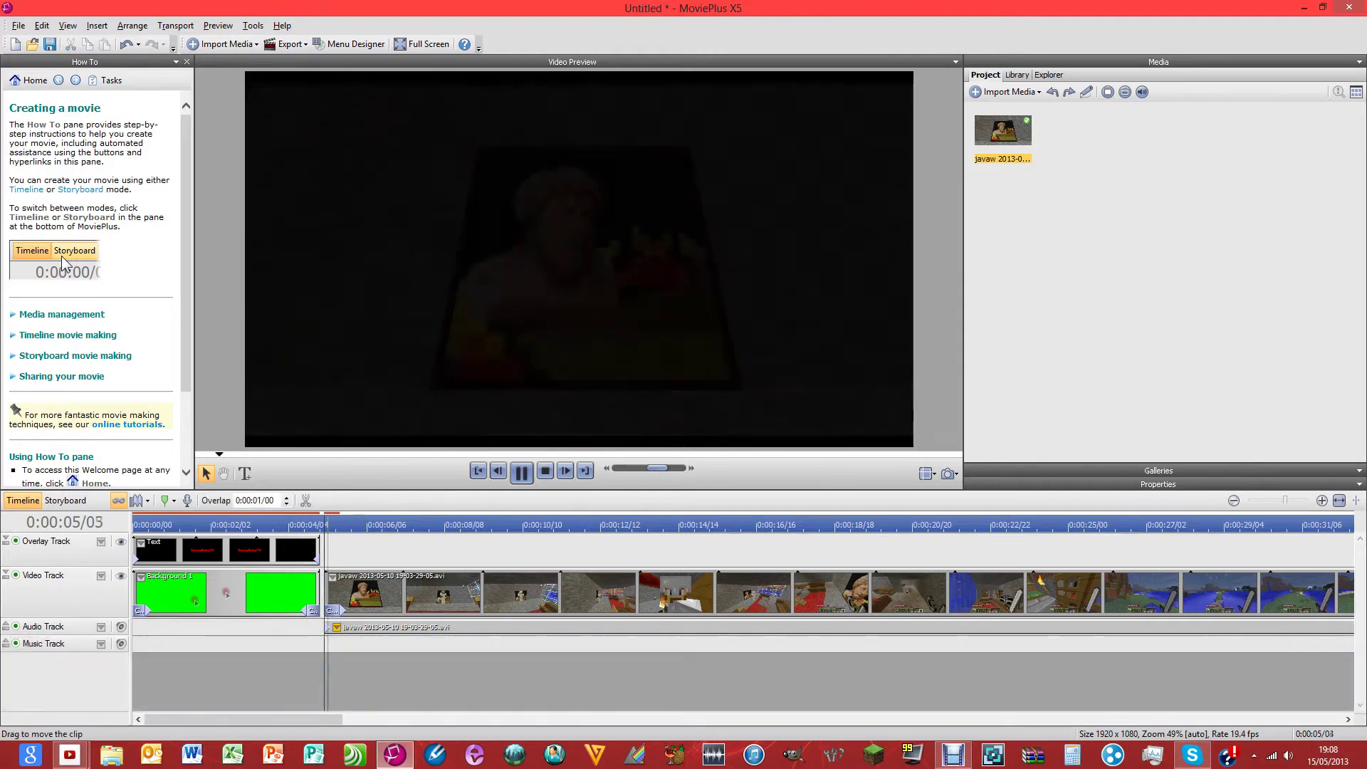
click(826, 694)
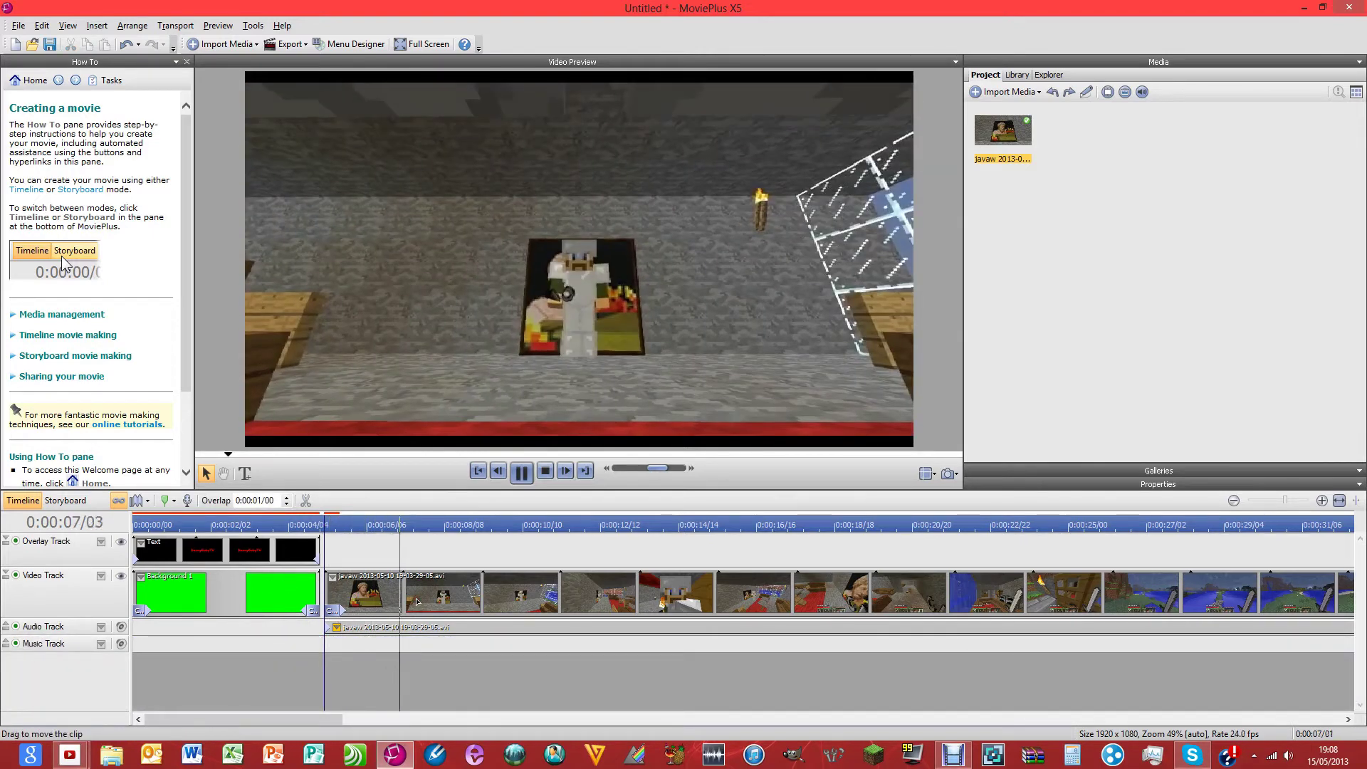
scroll(826, 694, down, 5)
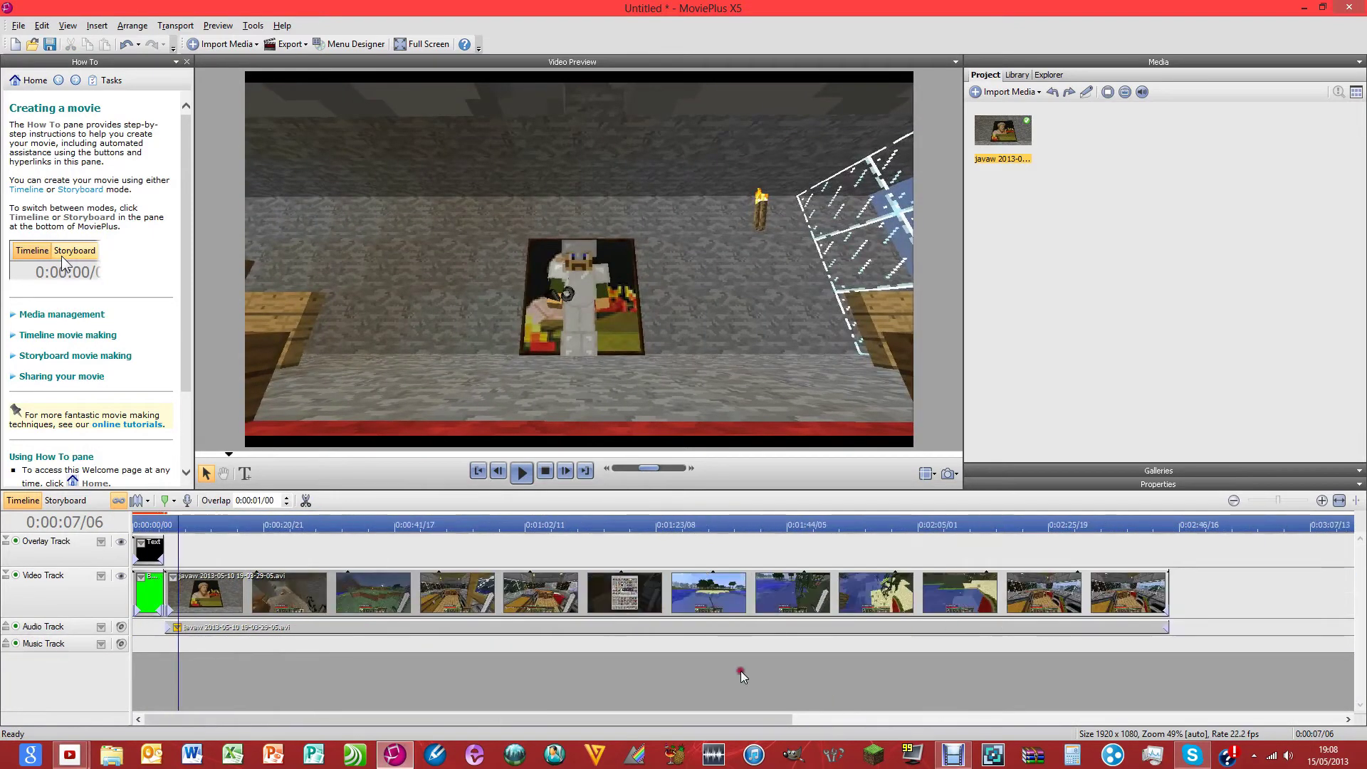
scroll(314, 638, down, 3)
scroll(314, 636, up, 5)
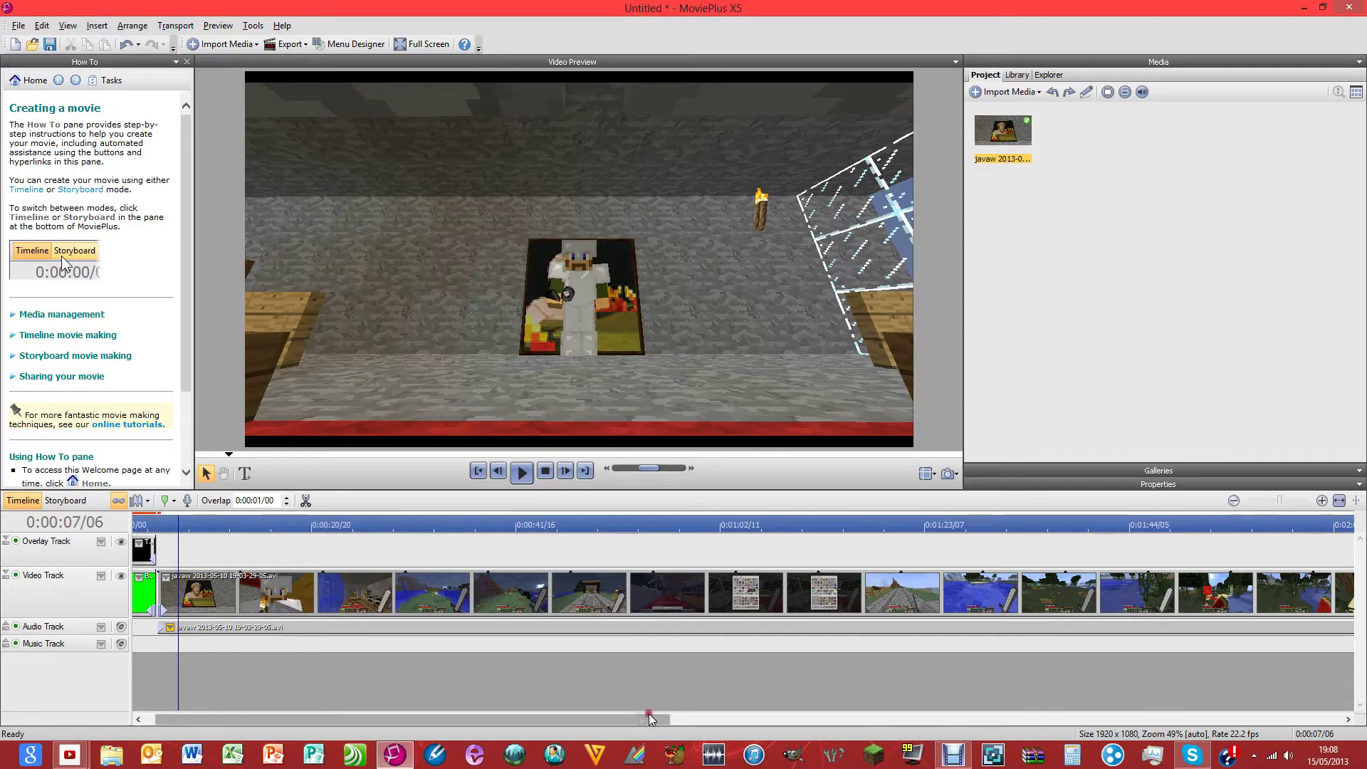
drag(648, 714, 1027, 706)
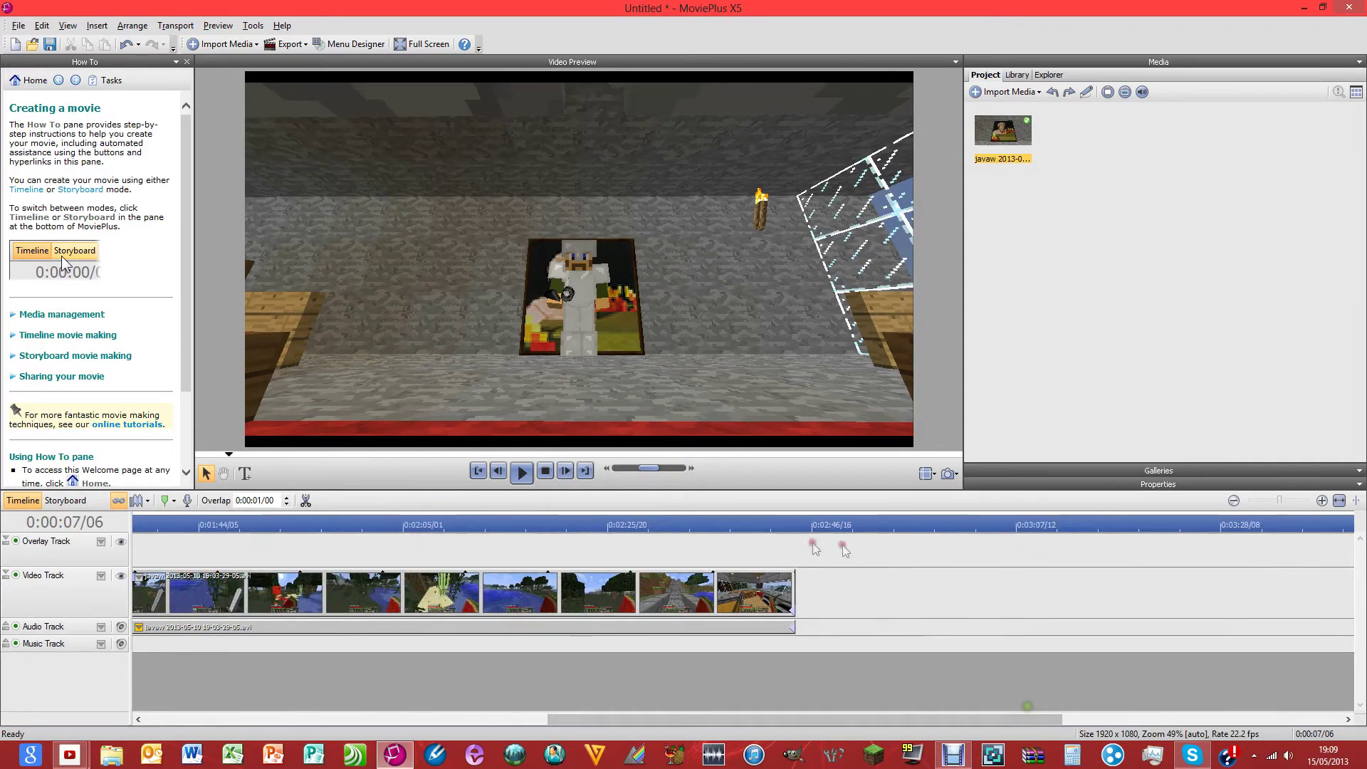
- Review the gameplay ending and drag its end handle to add a fade-out transition
click(769, 525)
scroll(840, 581, up, 2)
scroll(885, 588, up, 2)
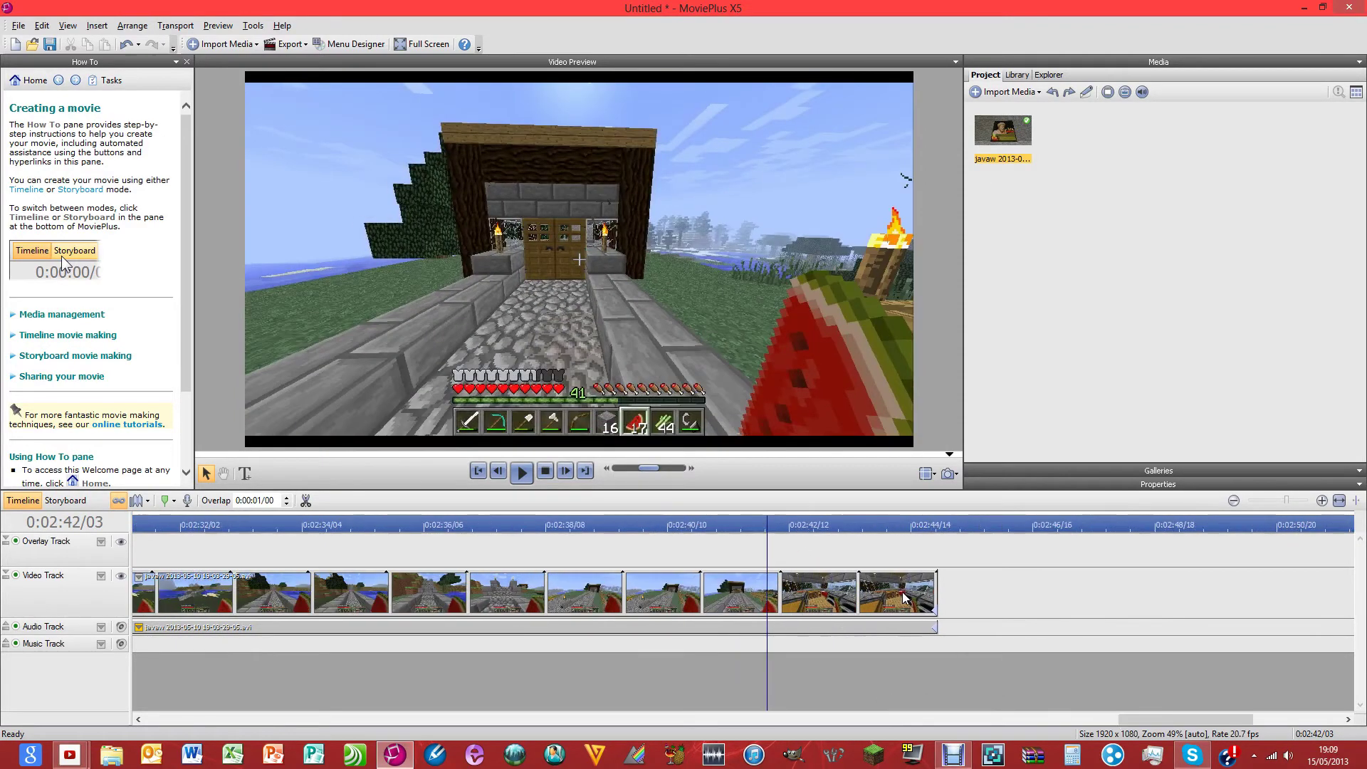
key(space)
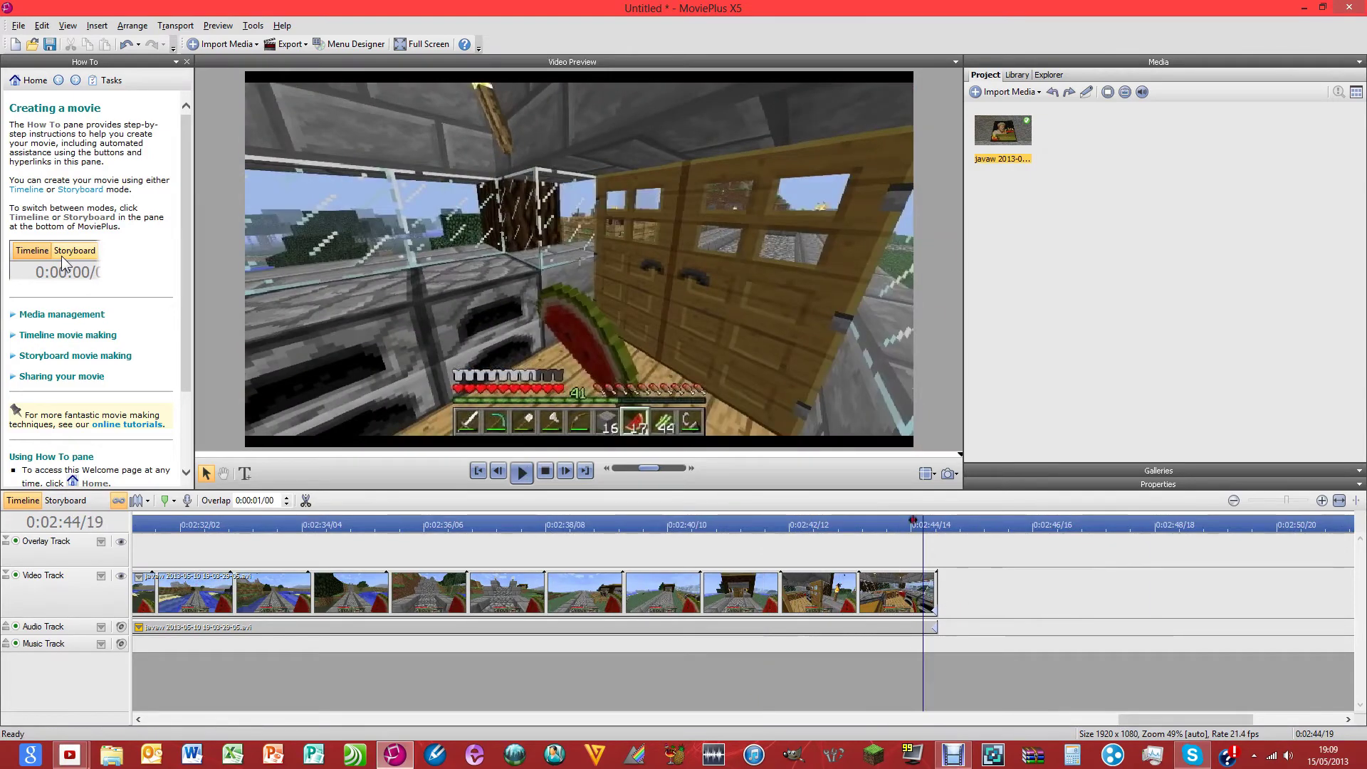
key(Left)
key(Left)
key(Left)
key(Left)
key(Left)
key(Left)
key(Left)
key(Left)
key(Left)
key(Left)
key(Left)
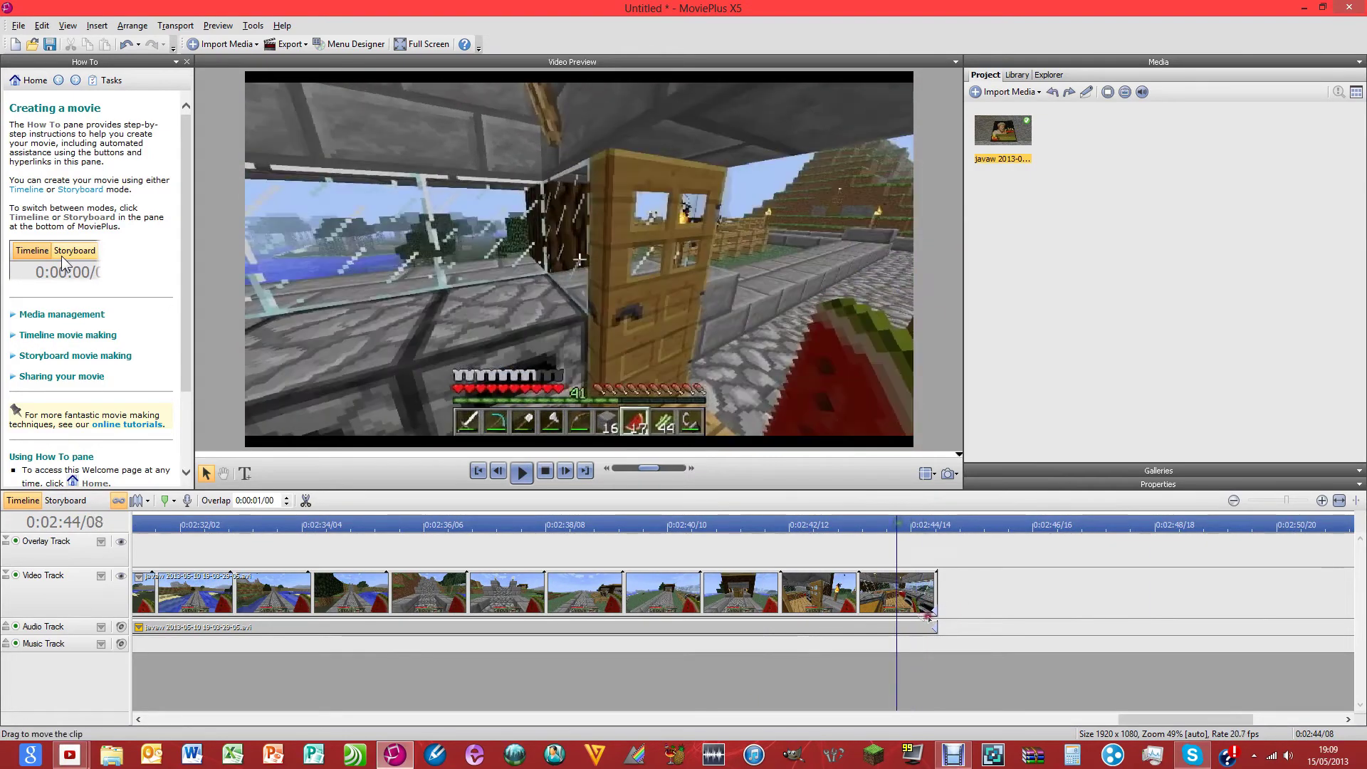
click(1339, 500)
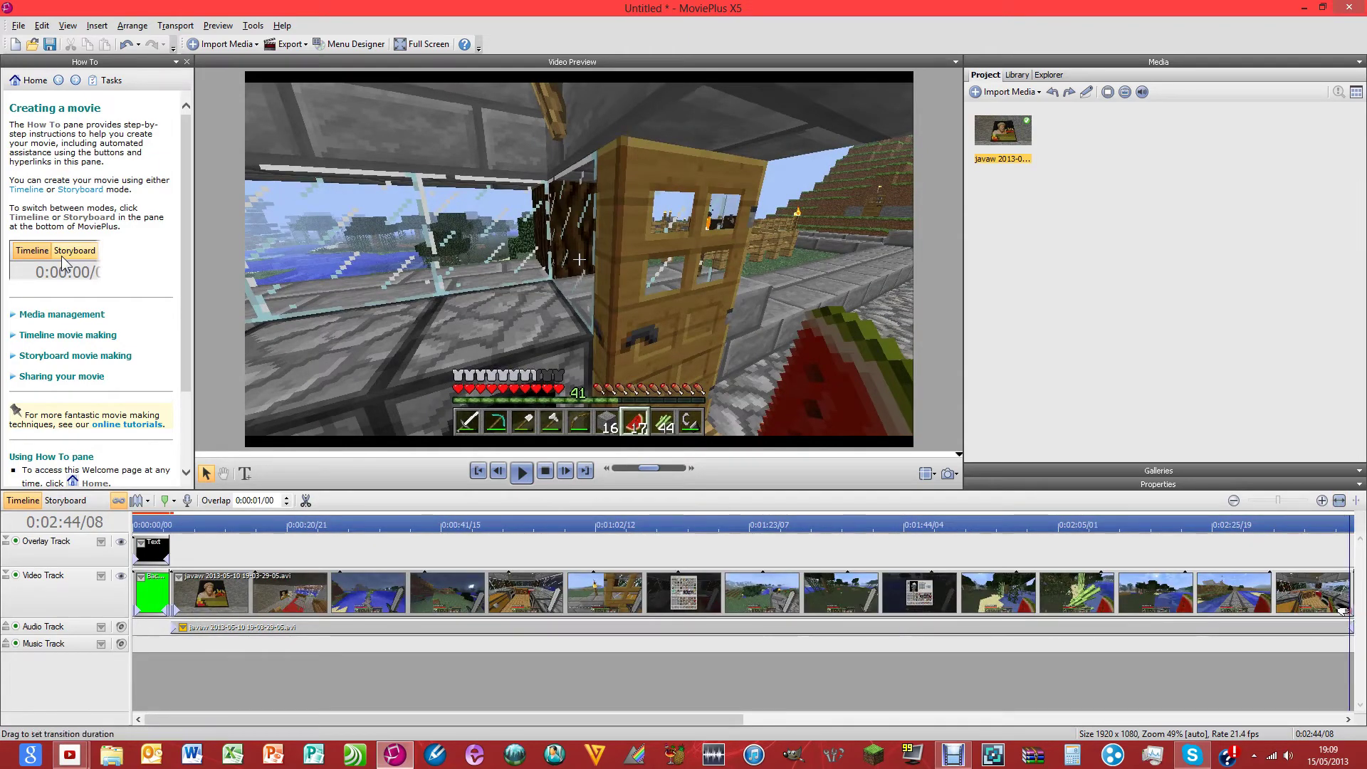
drag(1352, 611, 1324, 605)
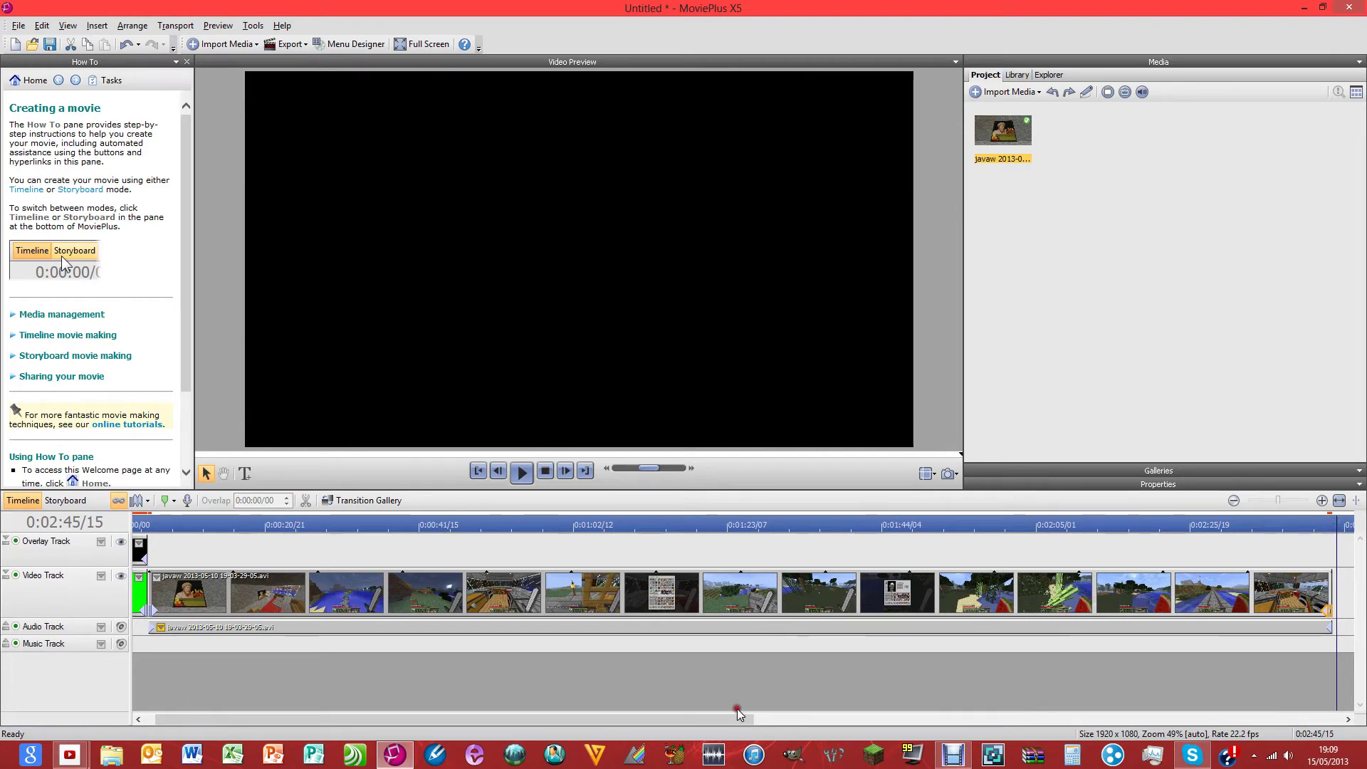
key(Home)
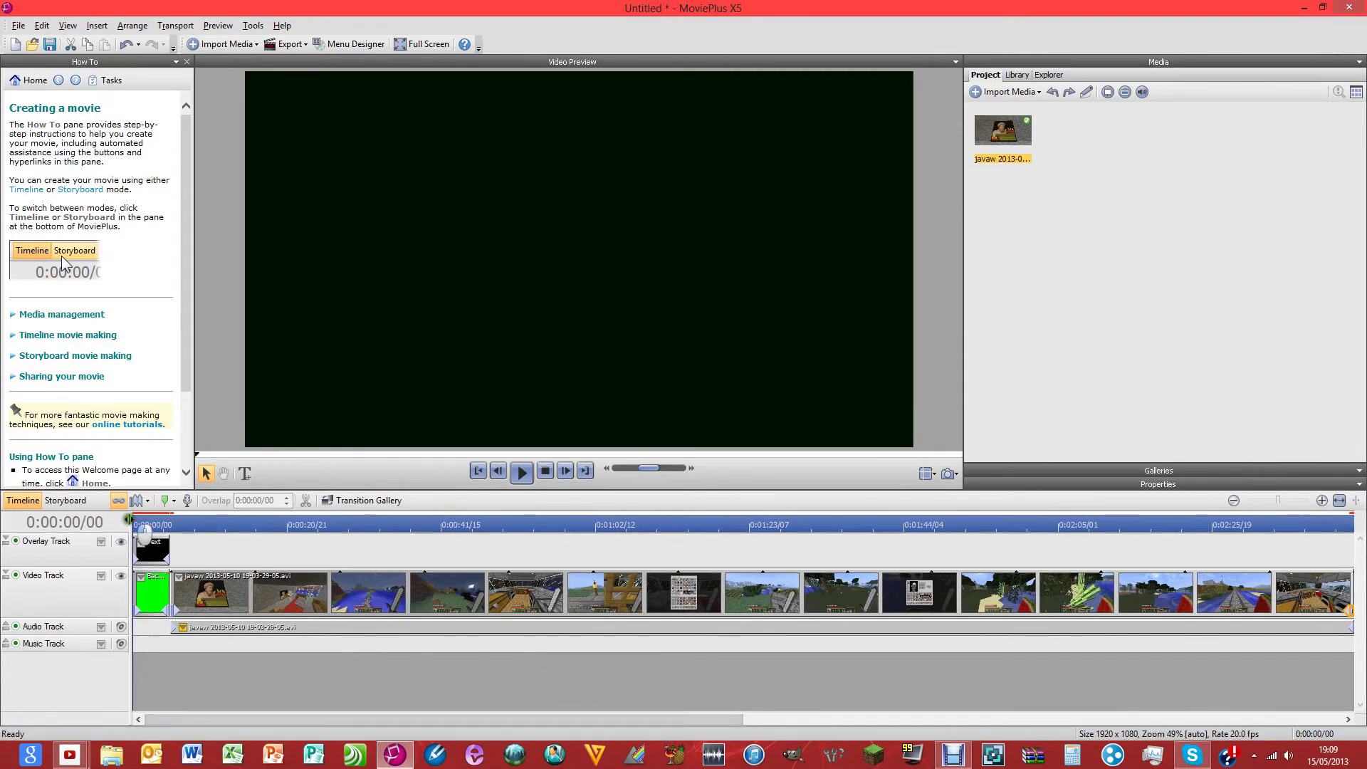
key(space)
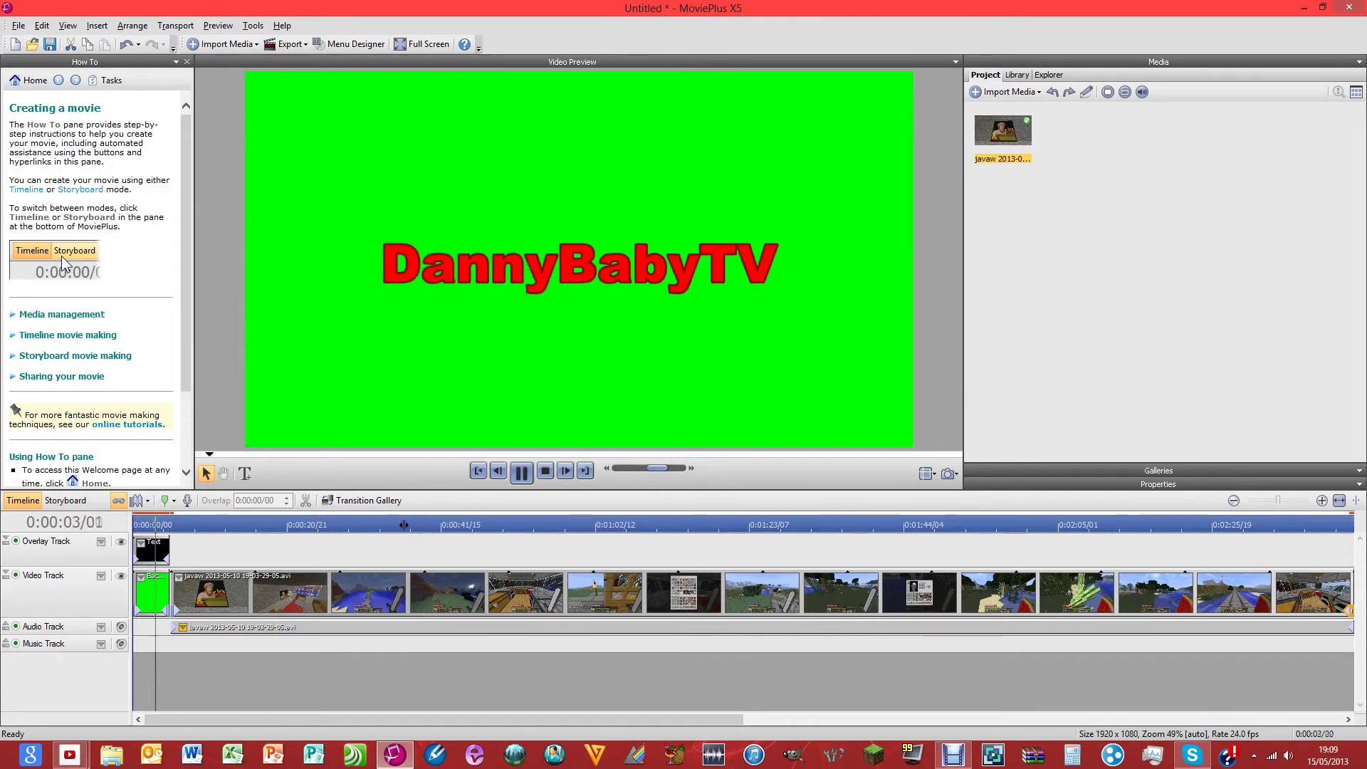
key(space)
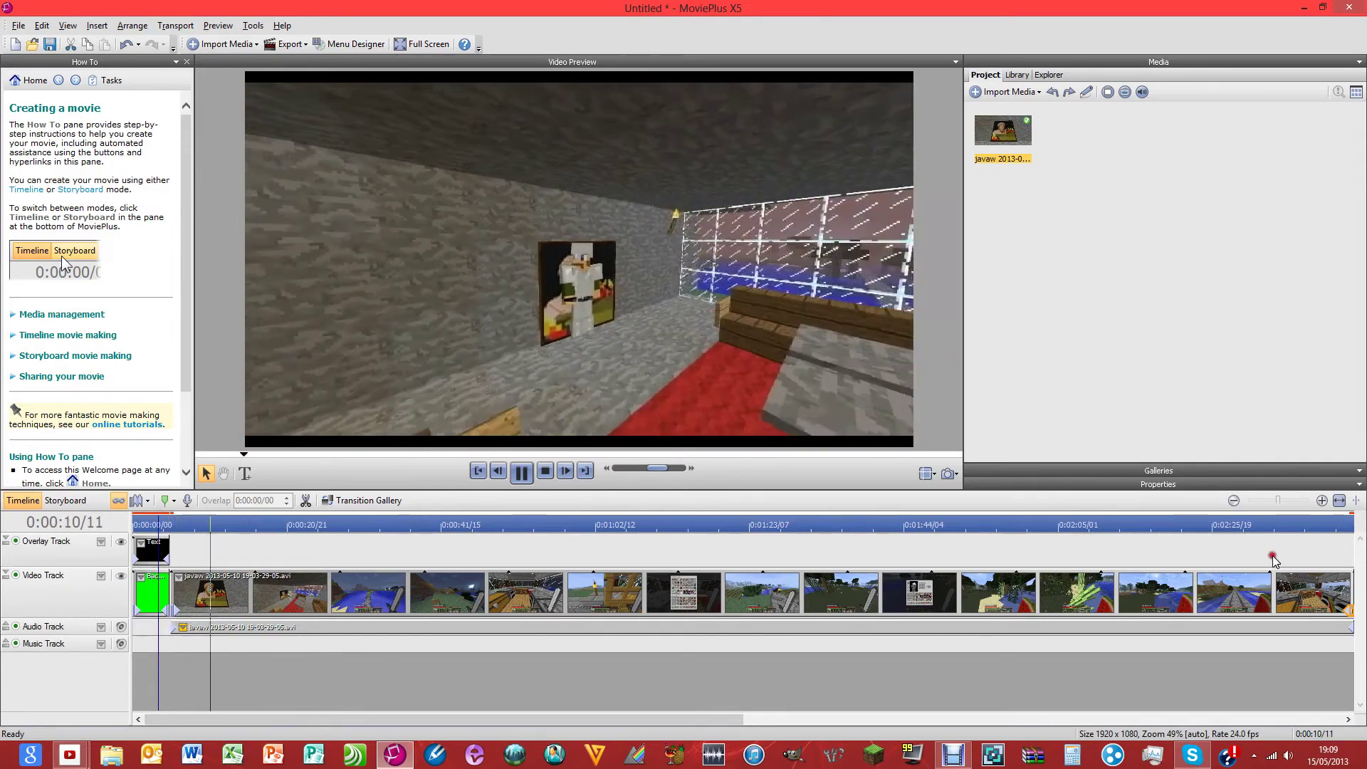
key(End)
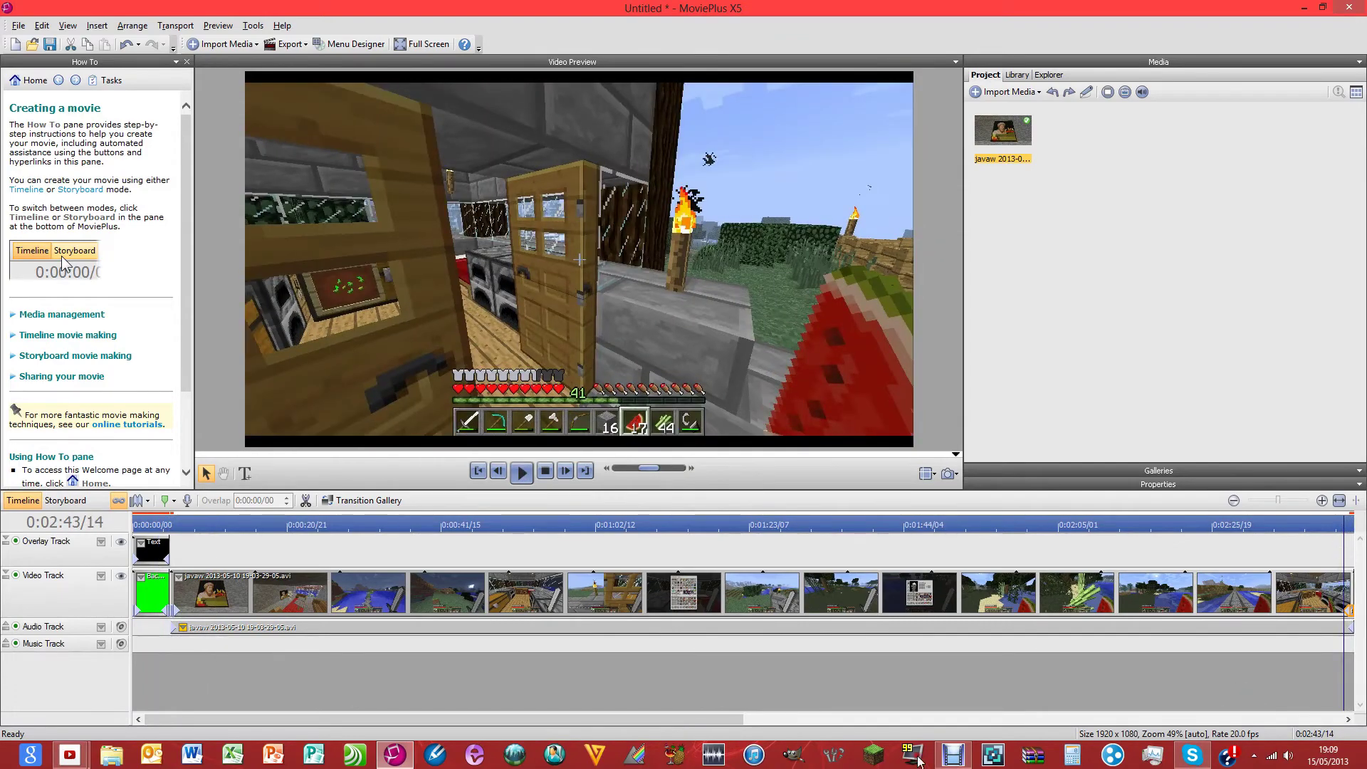
drag(623, 719, 956, 718)
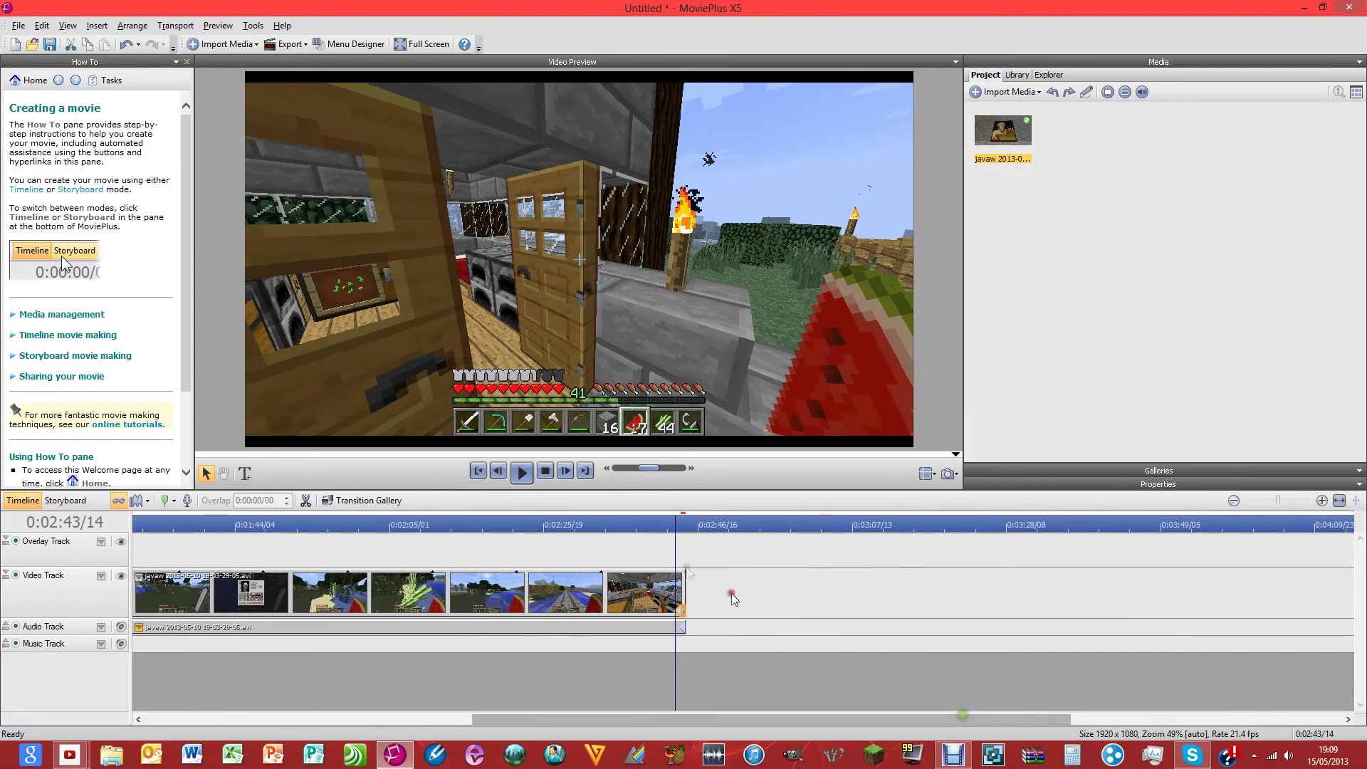
key(space)
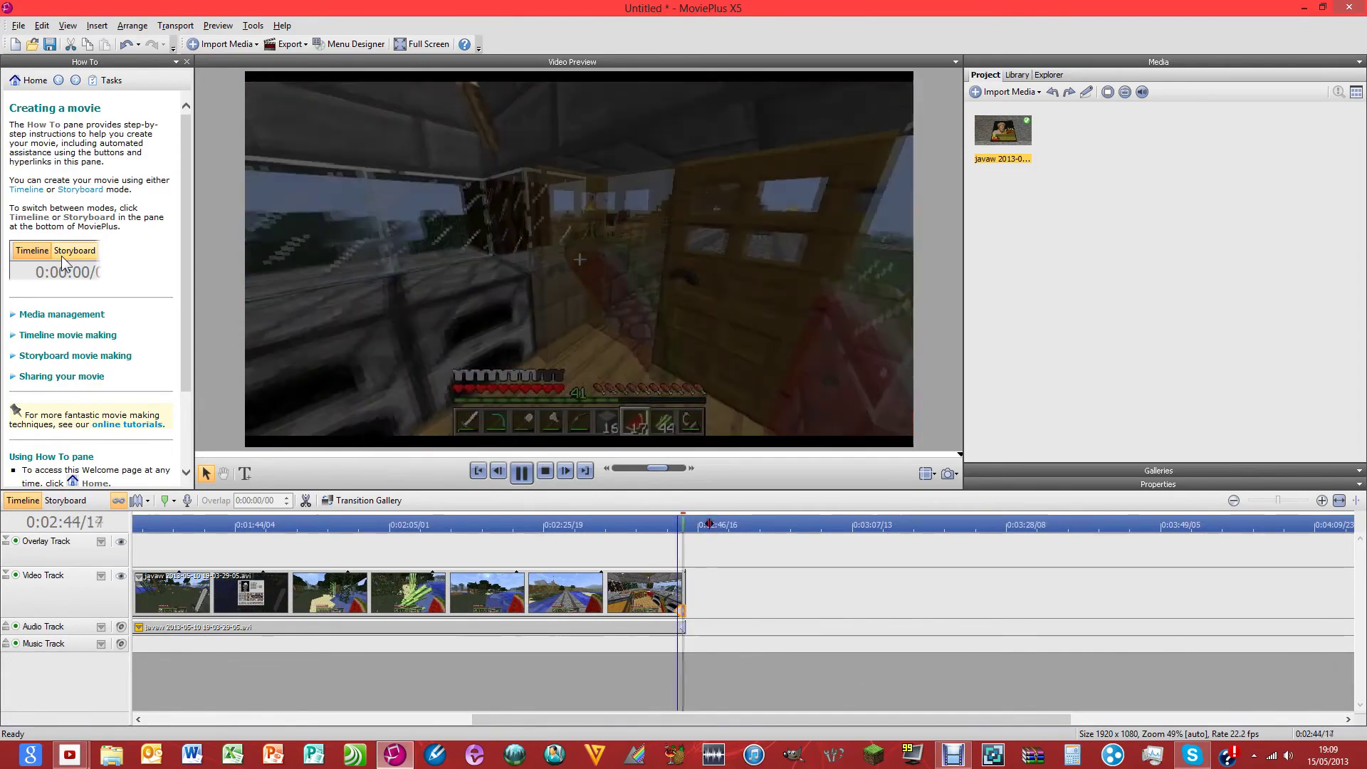
click(689, 524)
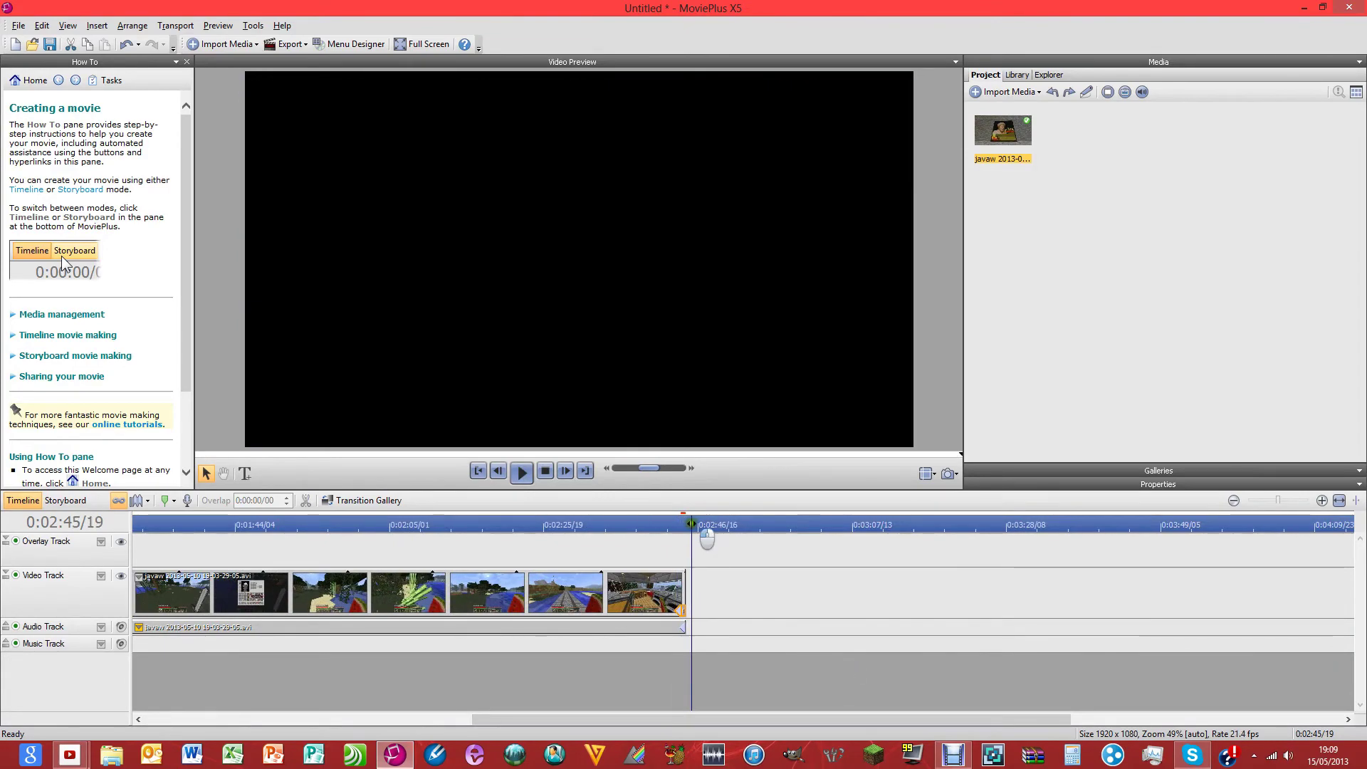
scroll(570, 644, up, 3)
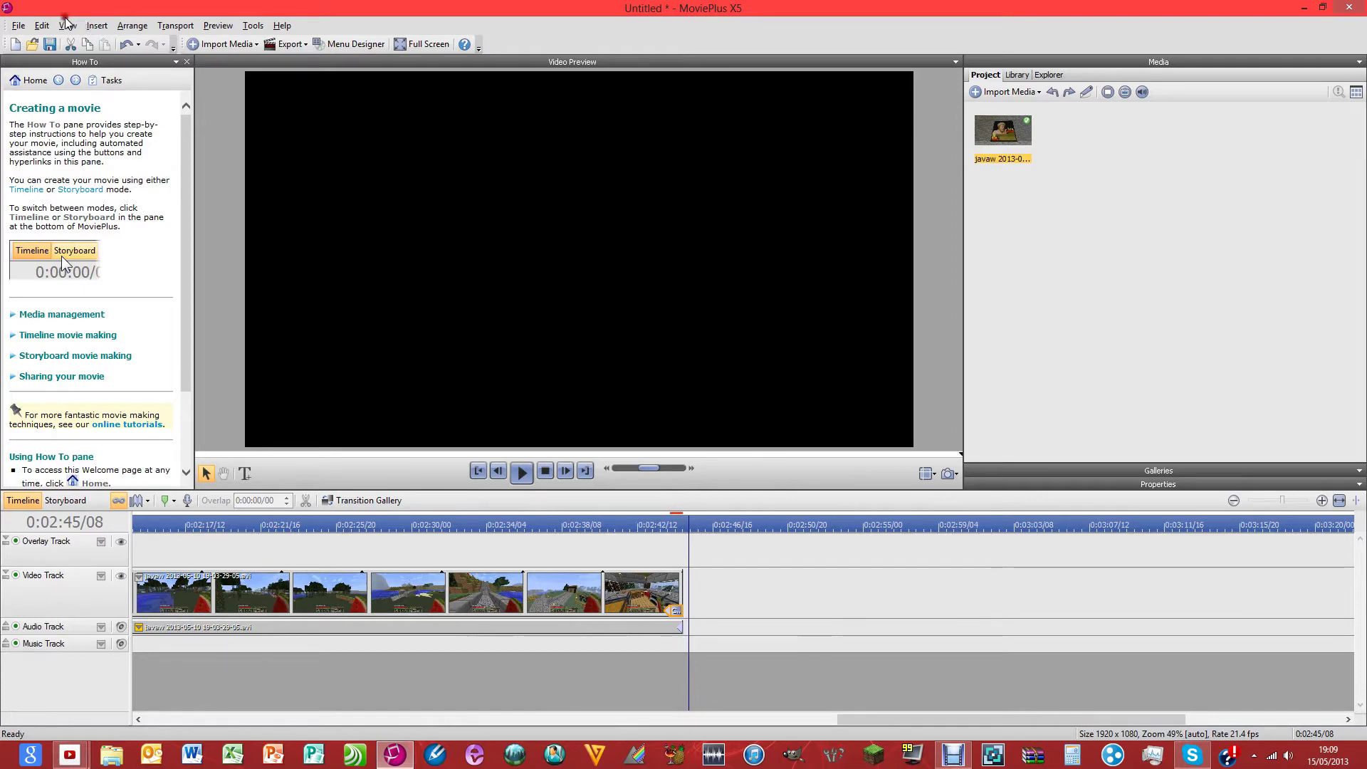
- Insert a Background CG clip after the gameplay and give it a solid orange fill
click(91, 31)
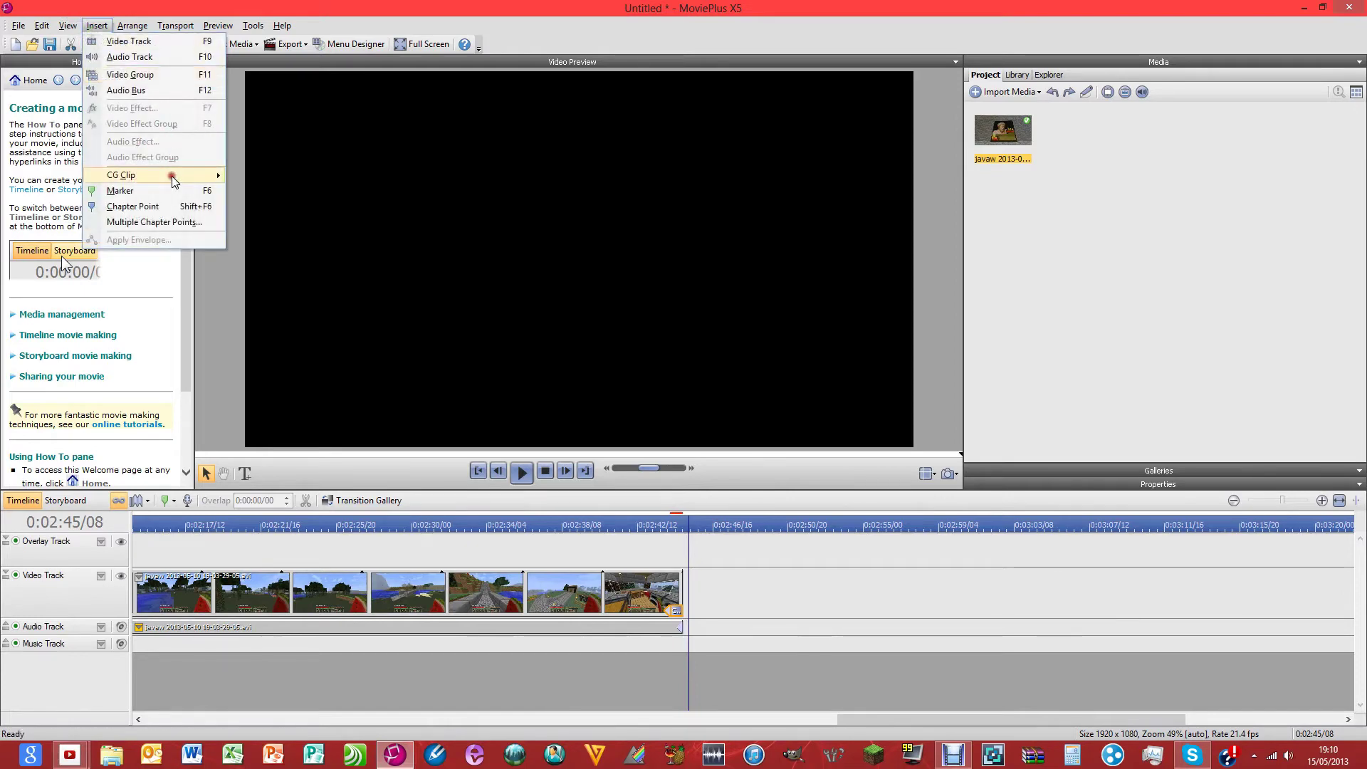
mouse_move(175, 175)
click(283, 213)
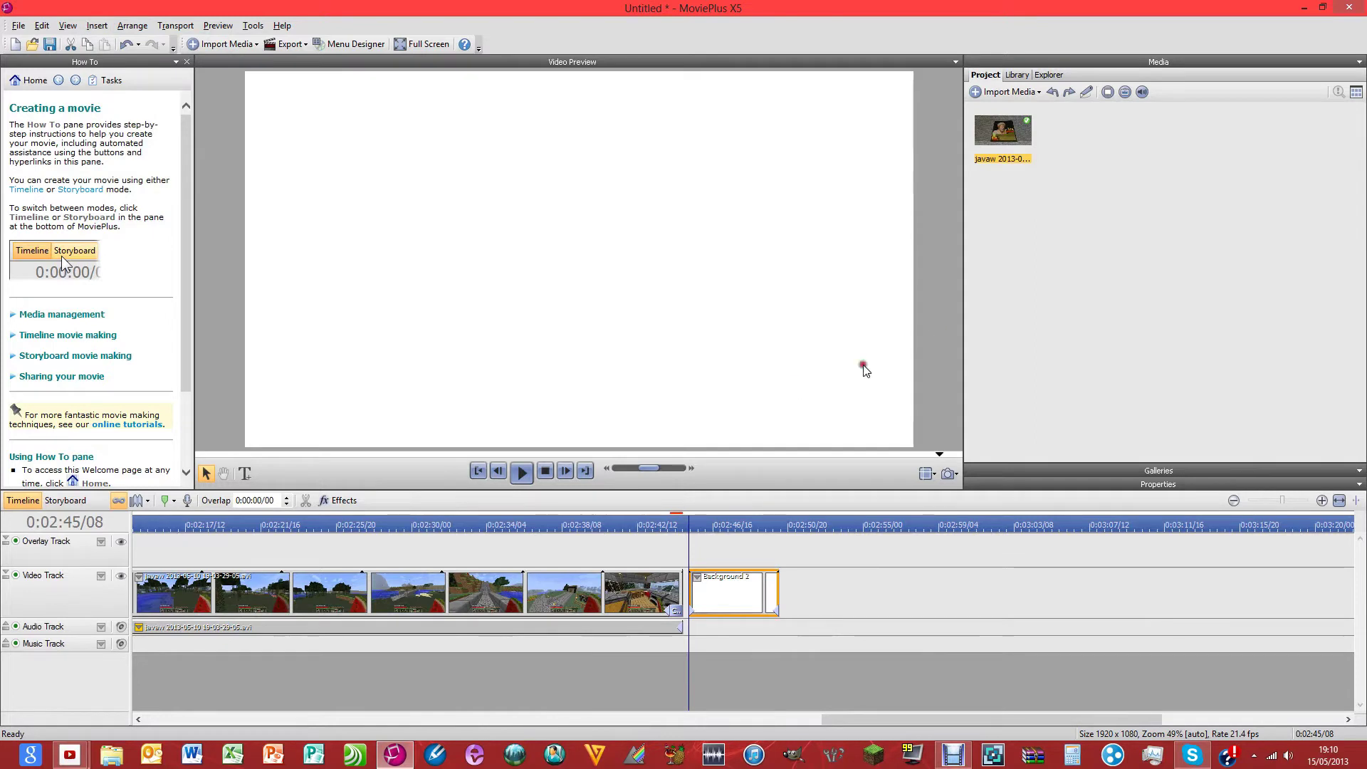
click(1172, 485)
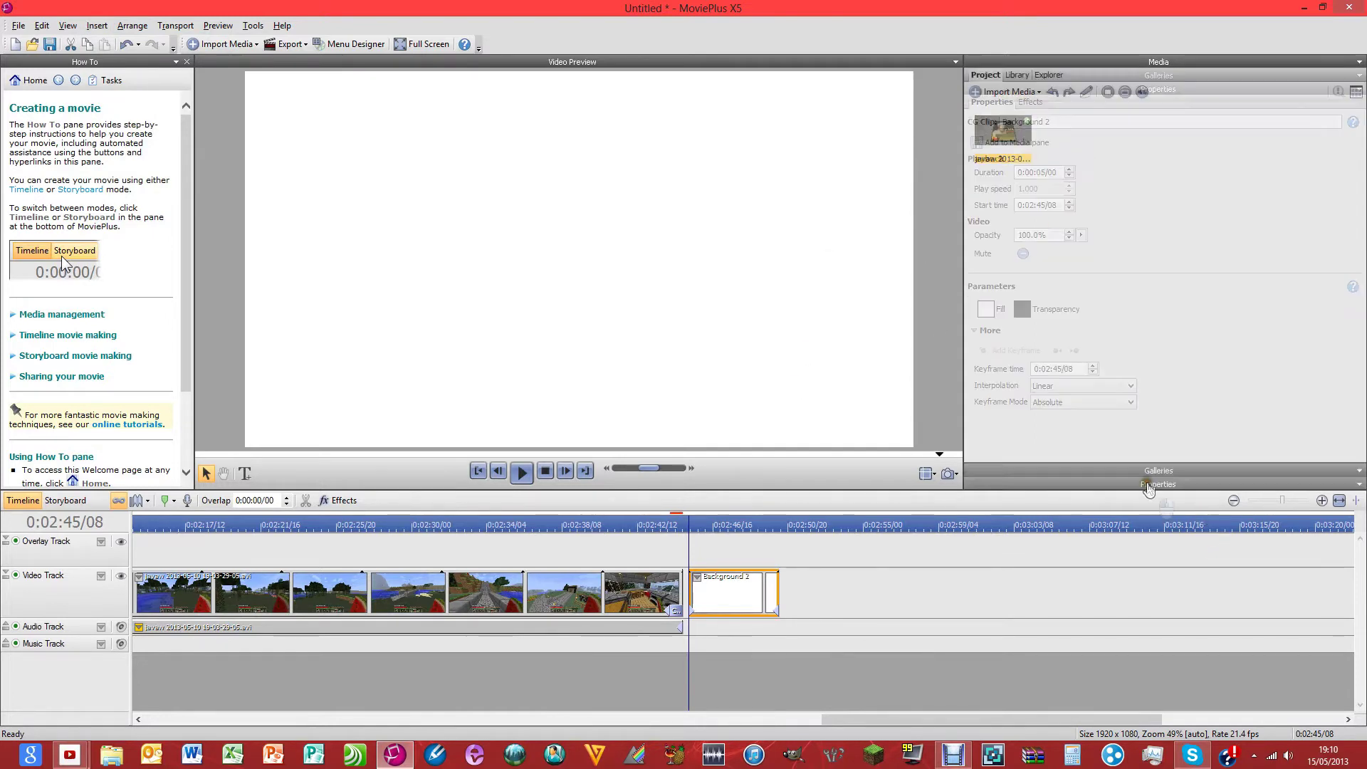
click(1001, 309)
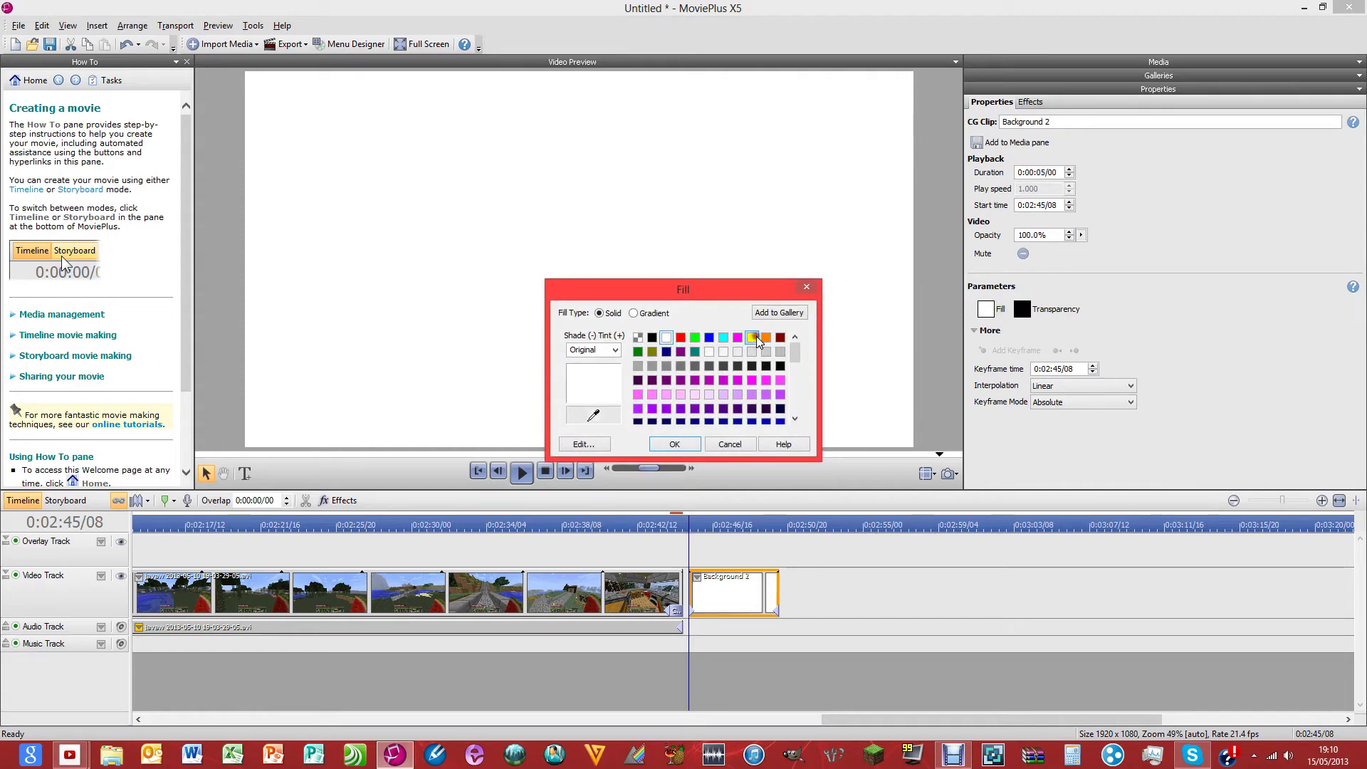
click(752, 337)
click(765, 337)
click(678, 444)
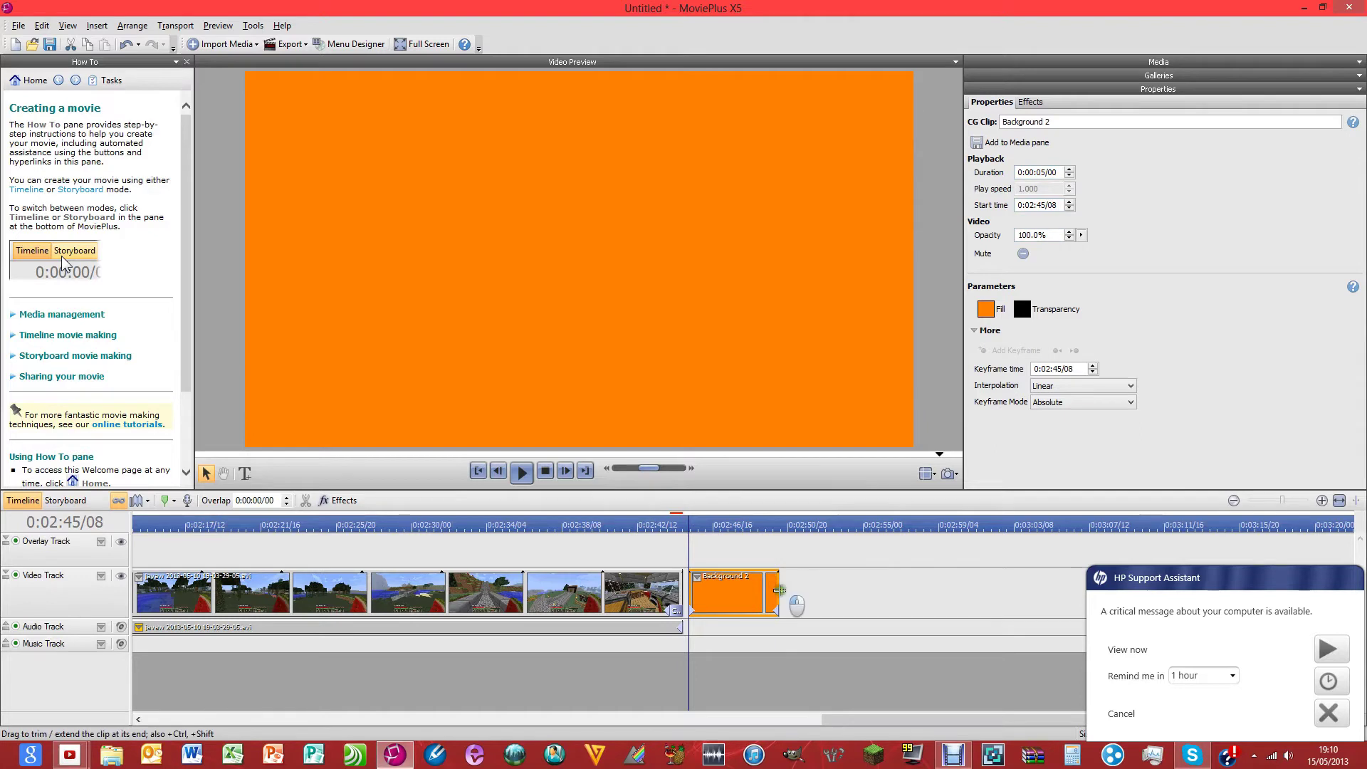
- Set the orange Background 2 clip's duration to 0:00:10/00, ten seconds
drag(779, 590, 811, 600)
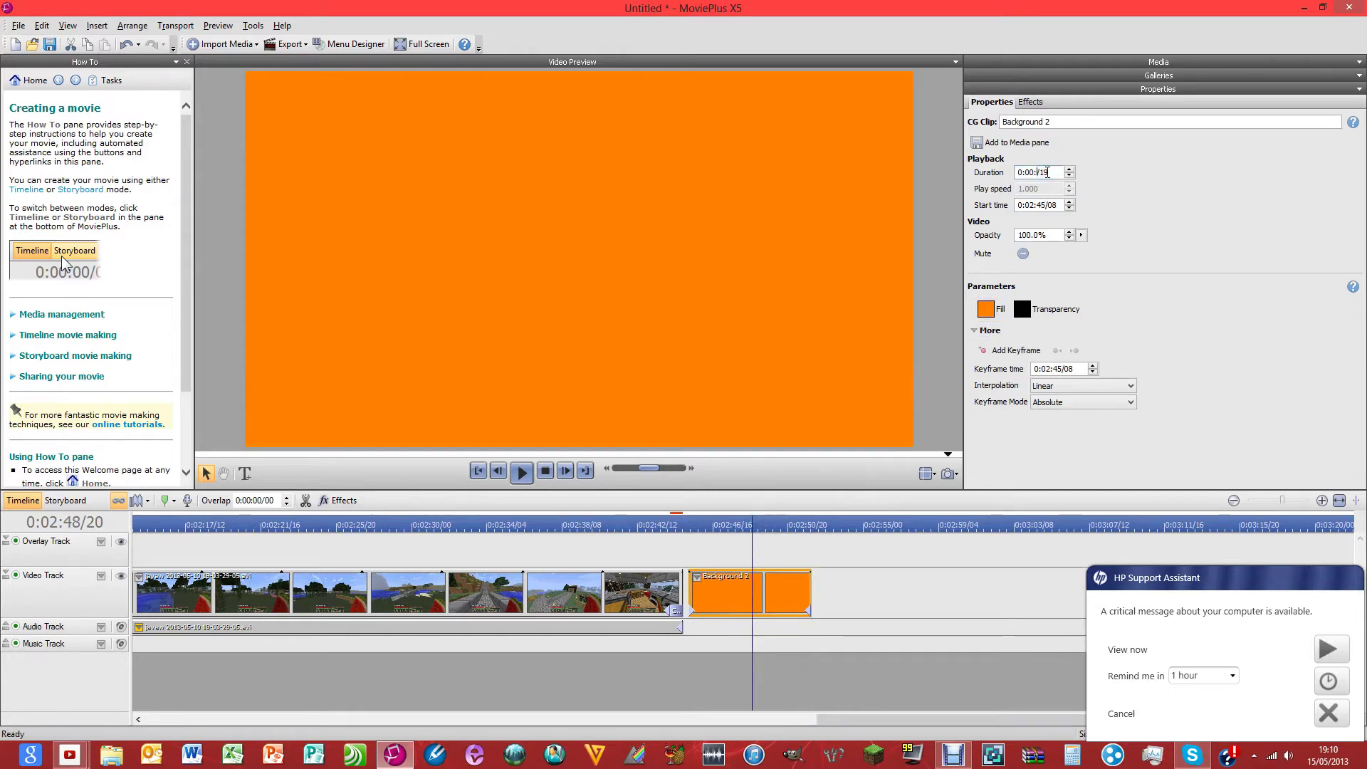
key(Return)
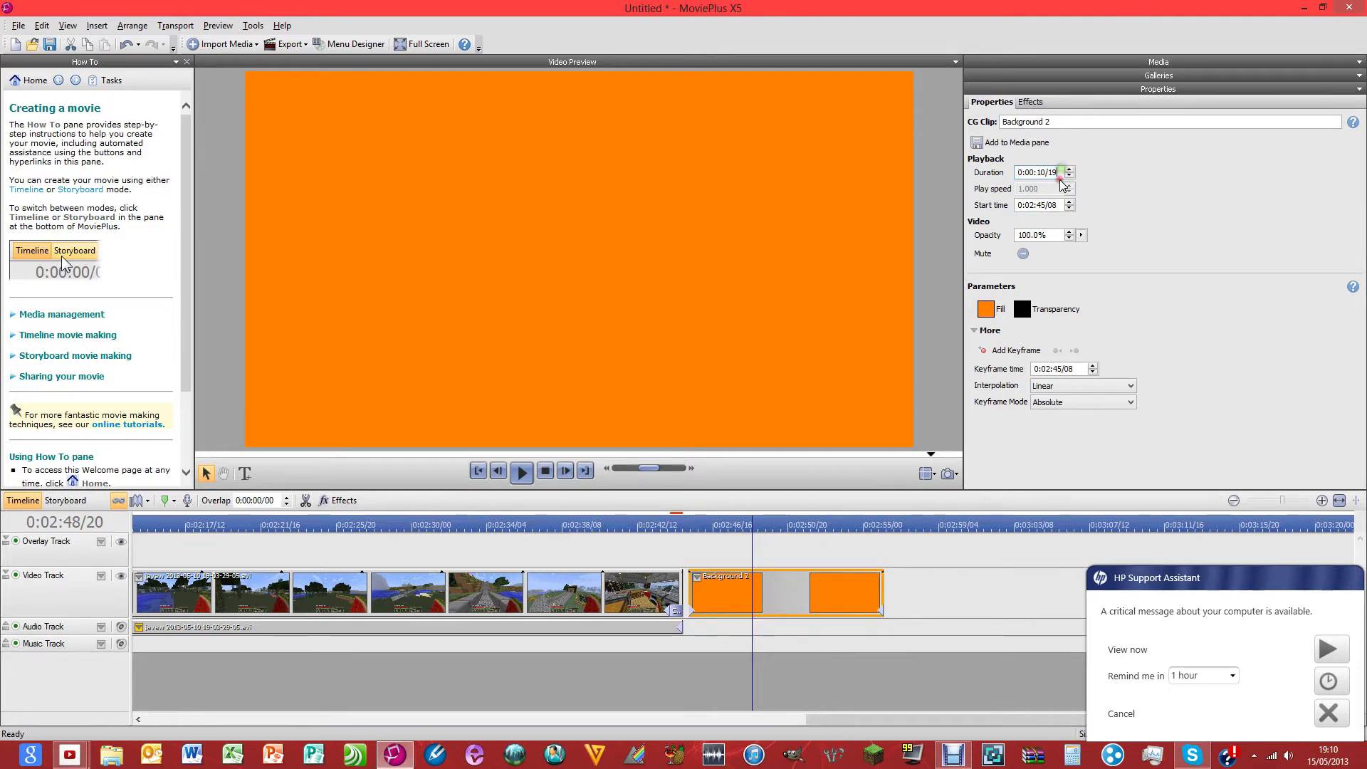
key(Return)
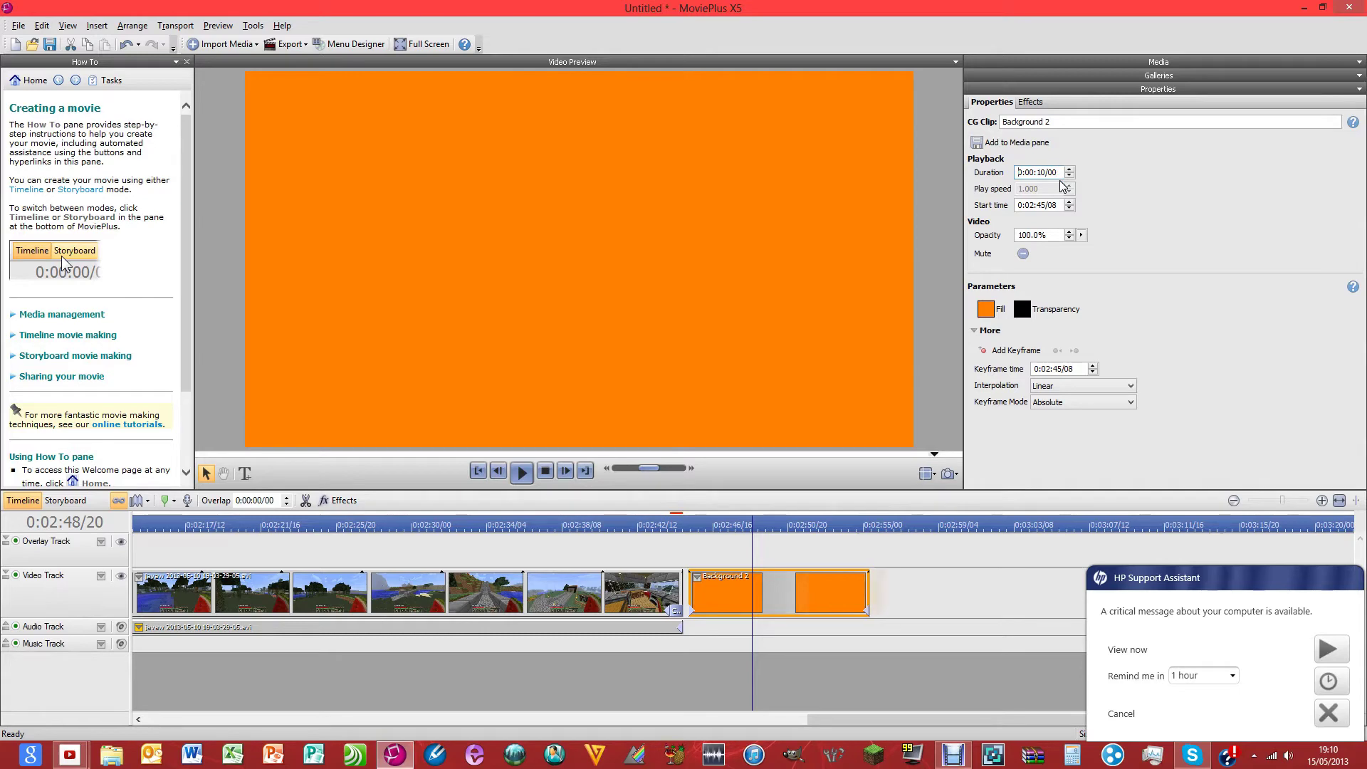
drag(689, 524, 698, 523)
click(722, 595)
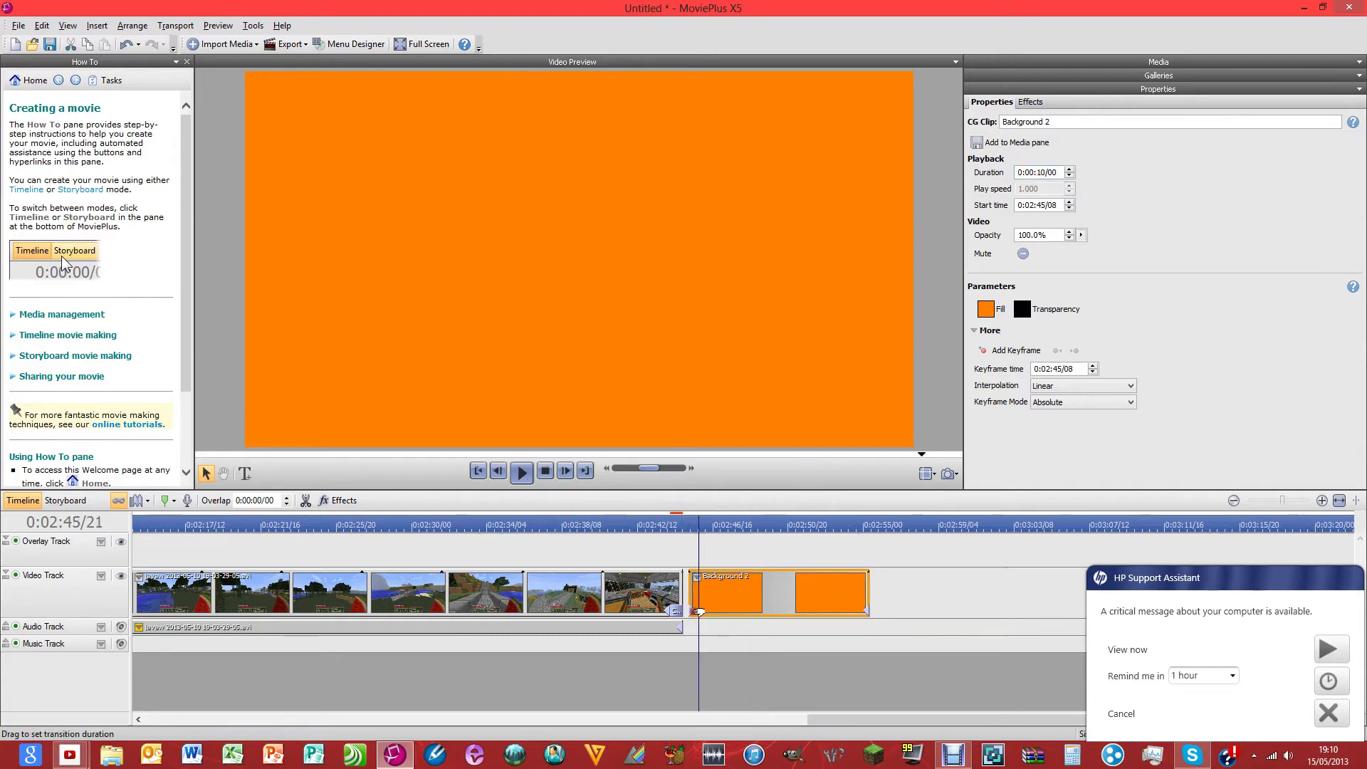
- Add a short 13-frame cross-fade at the orange background clip's end
click(694, 610)
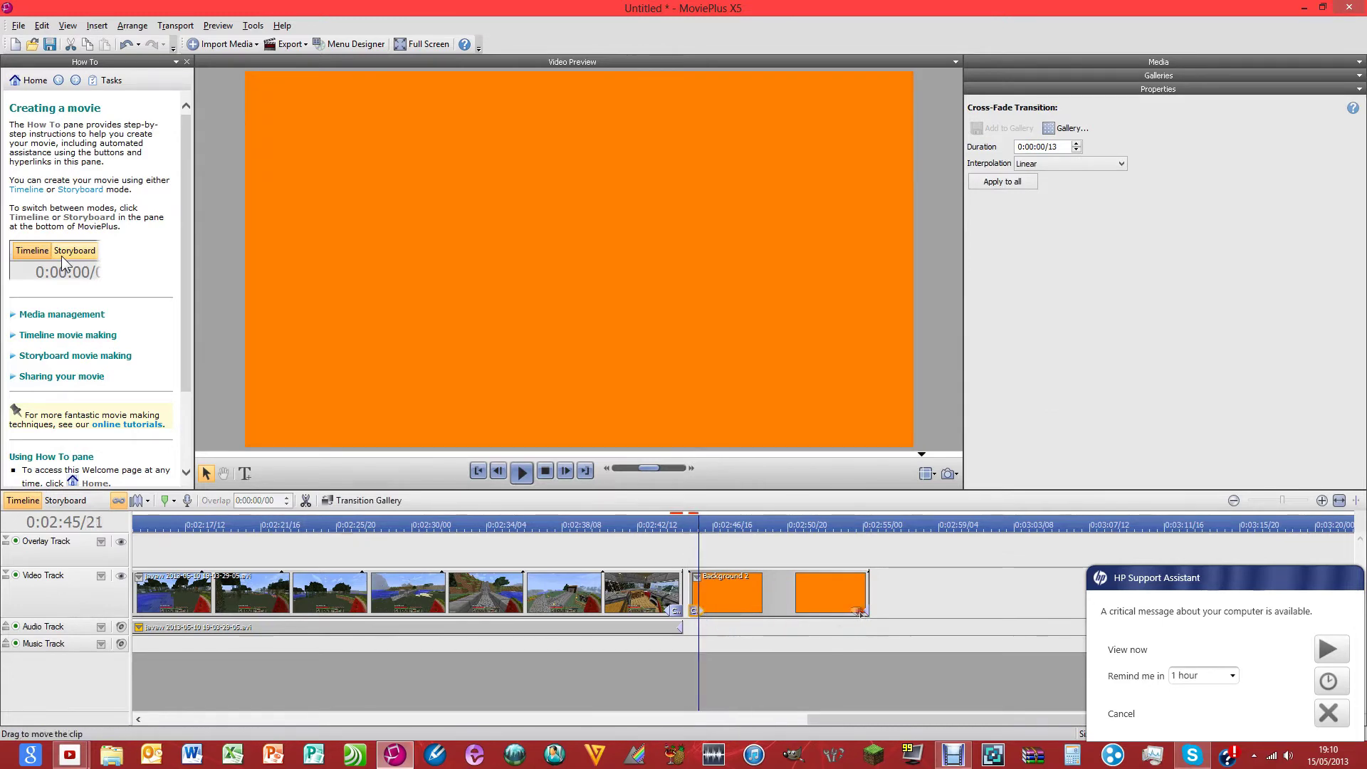
drag(863, 610, 860, 610)
click(874, 523)
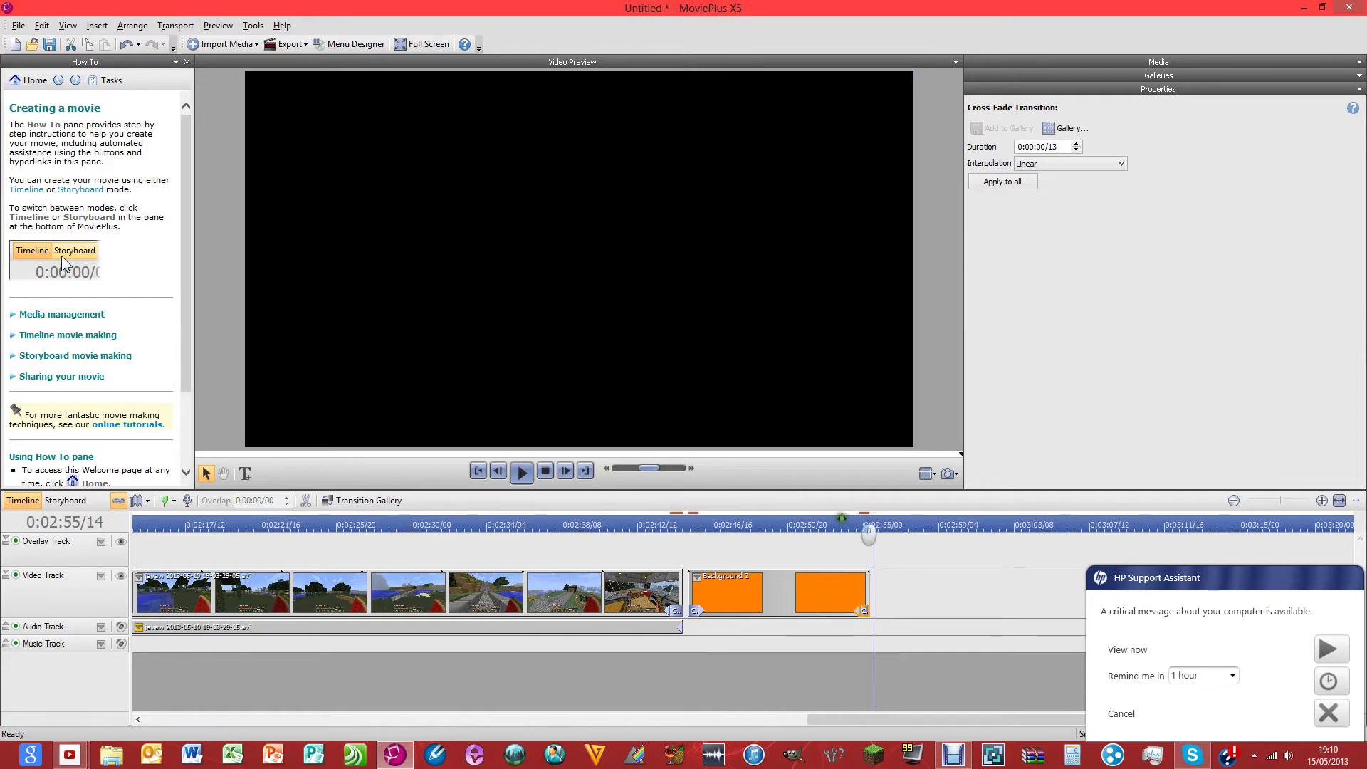
- Play back the fade into the orange clip and dismiss the HP Support popup
click(689, 523)
key(space)
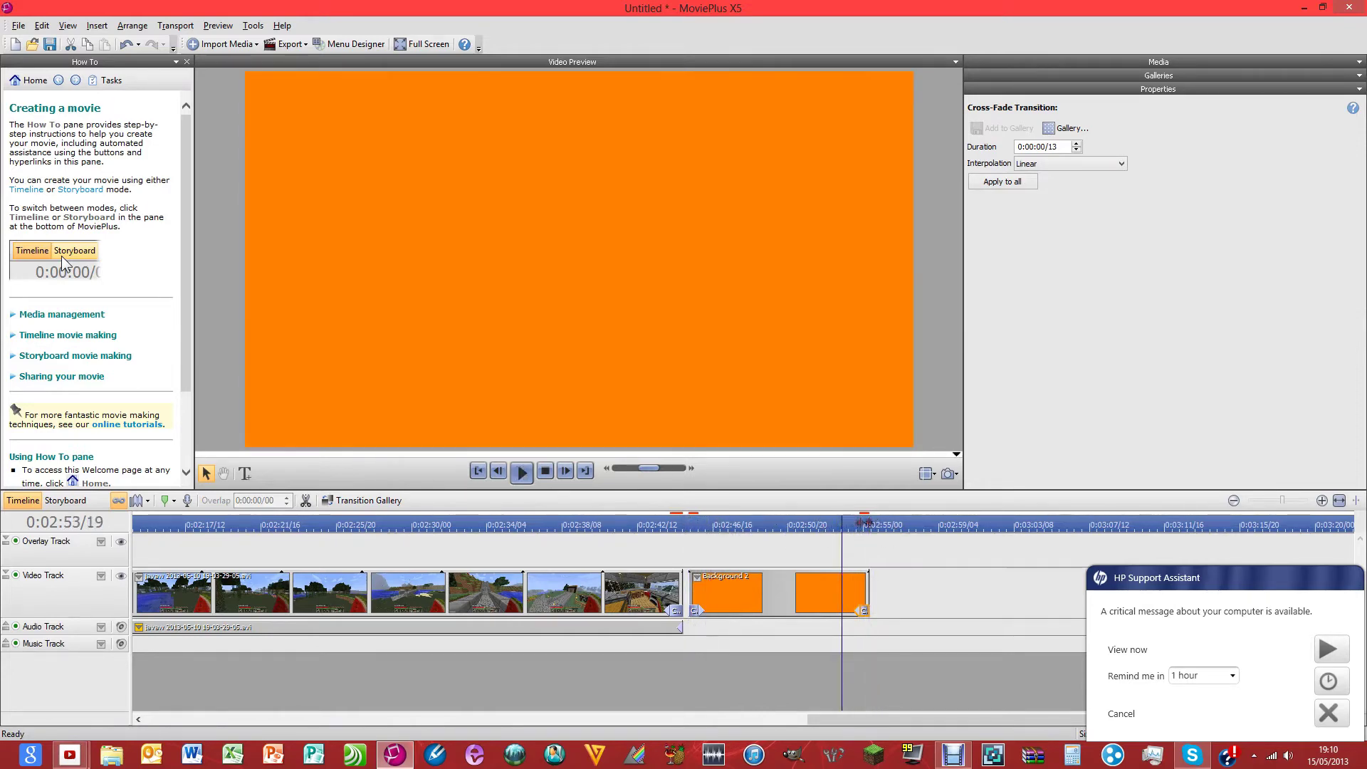
click(689, 525)
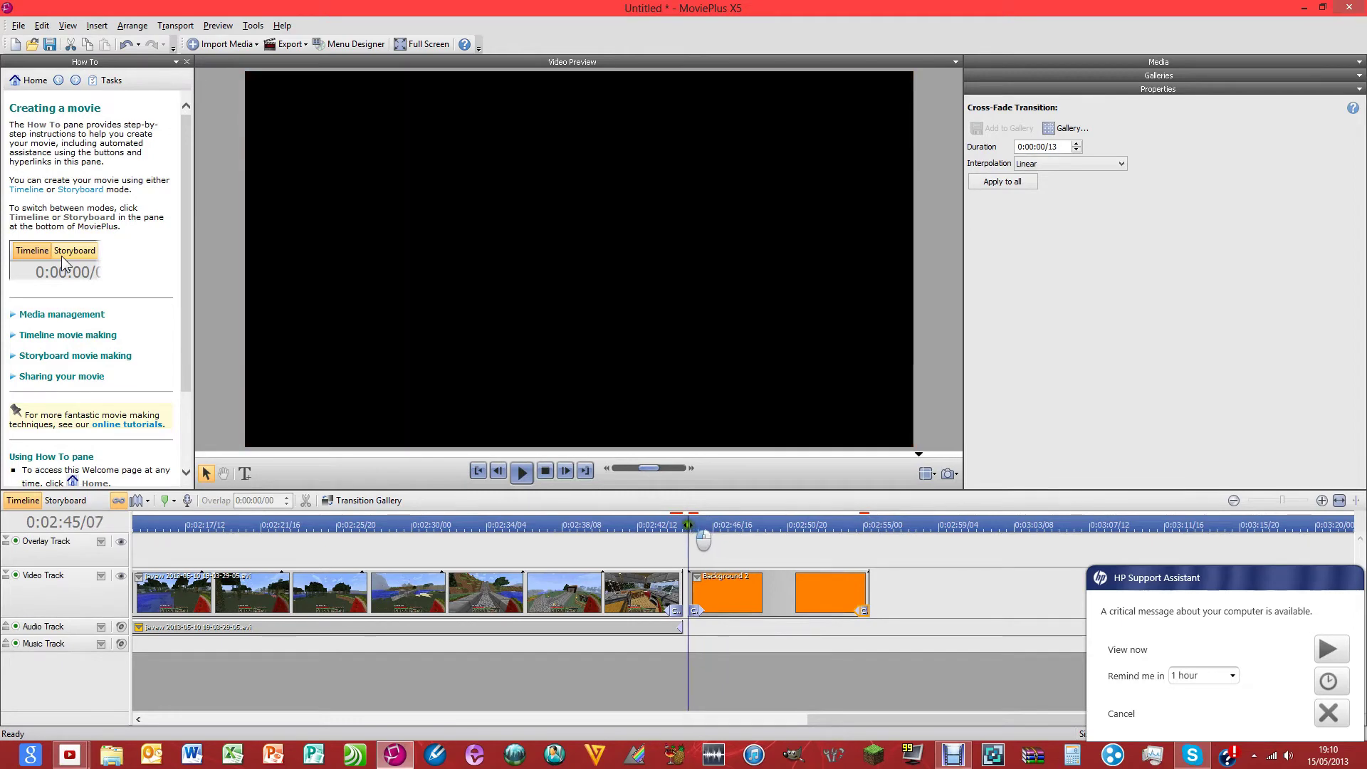
scroll(732, 539, up, 5)
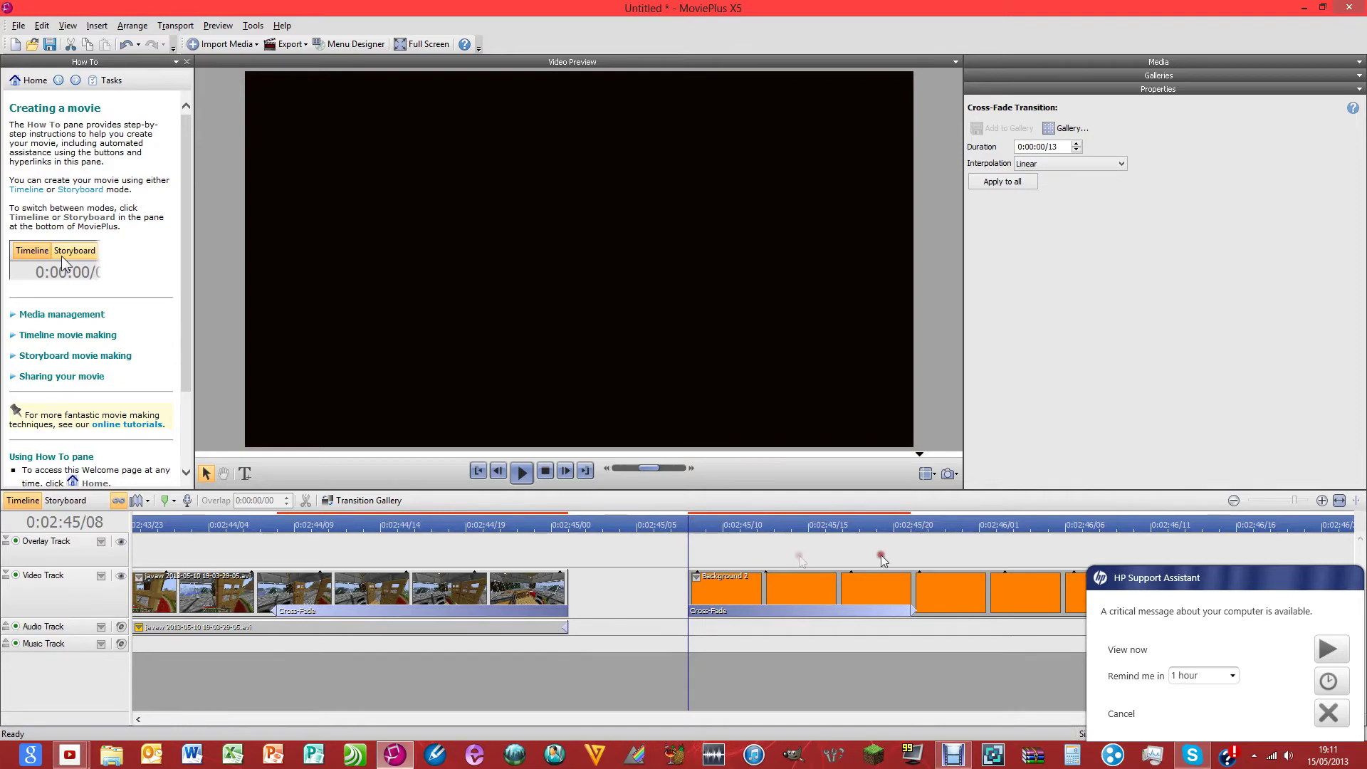
scroll(855, 557, down, 2)
scroll(854, 558, down, 3)
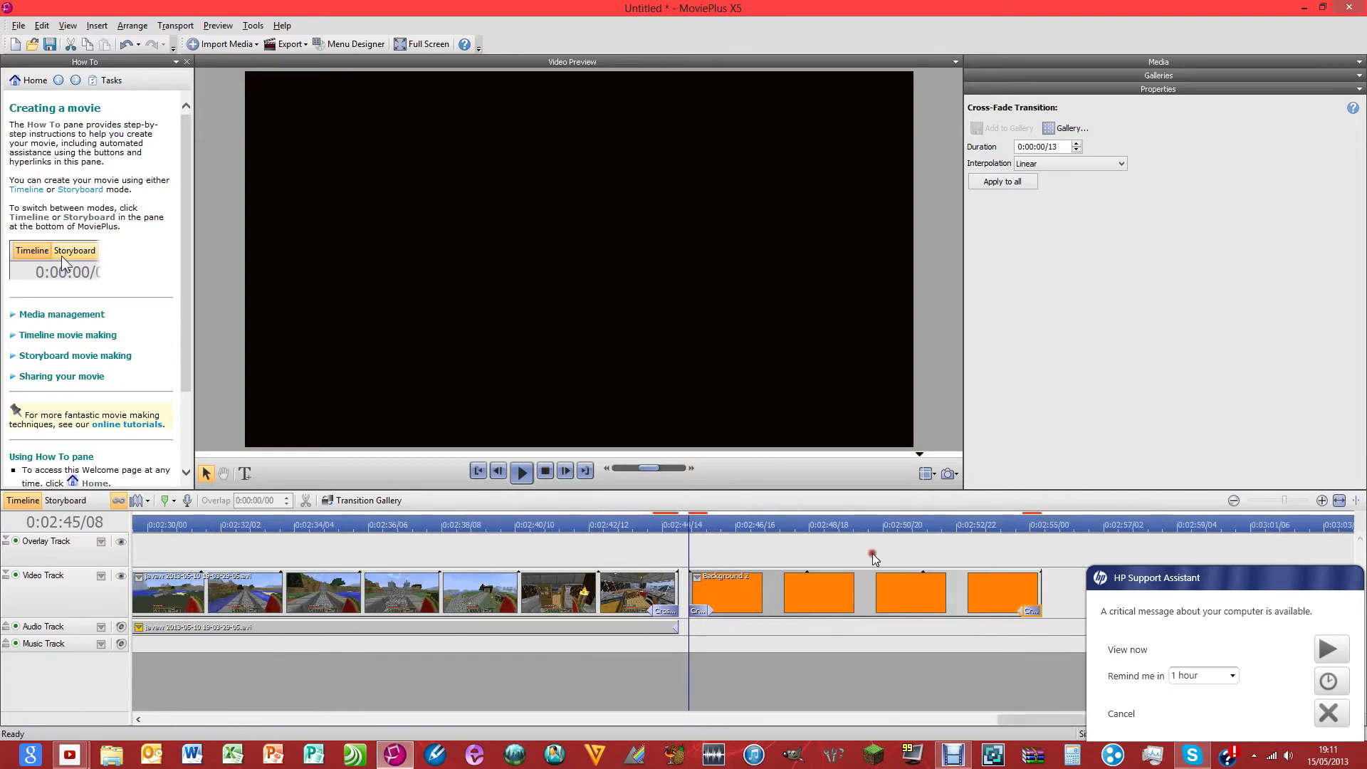
click(1325, 712)
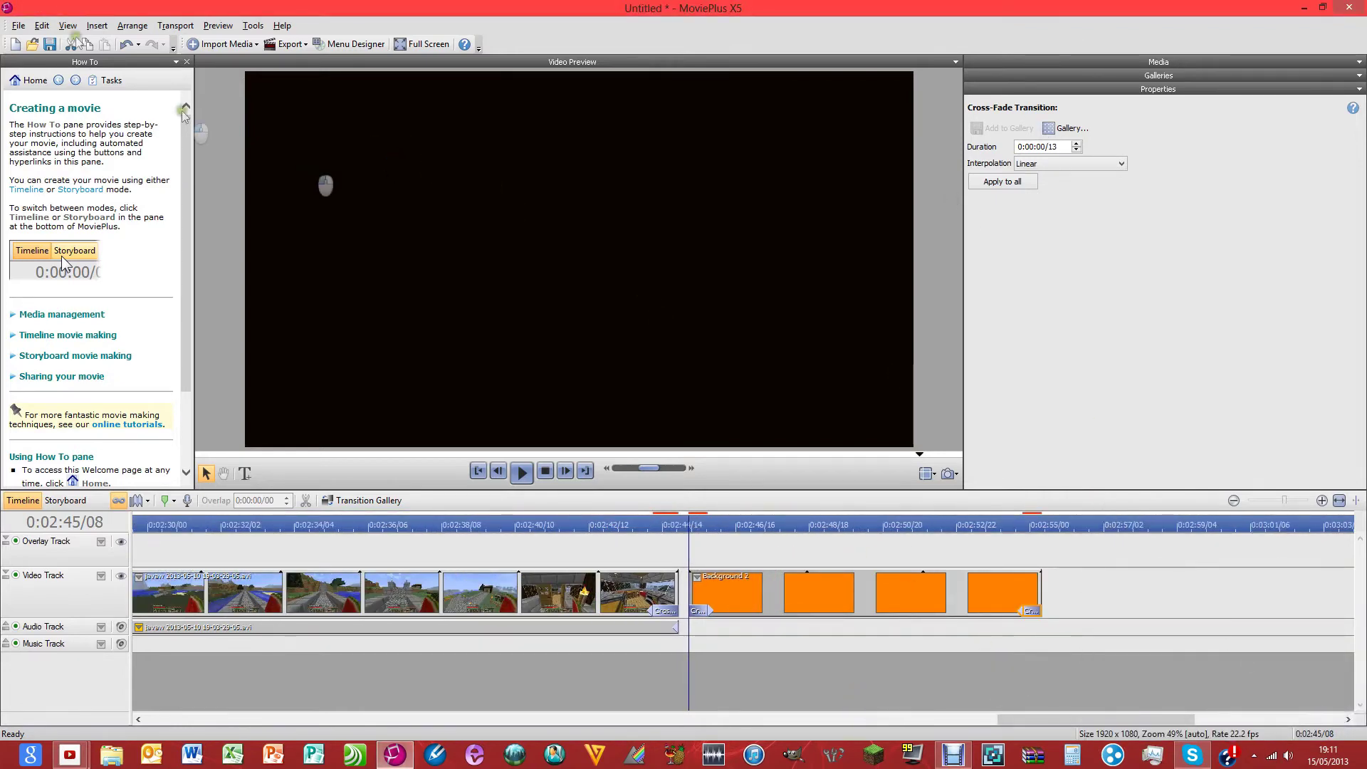
- Add a 10-second blue Arial Black text title on the Overlay Track
click(97, 27)
mouse_move(178, 175)
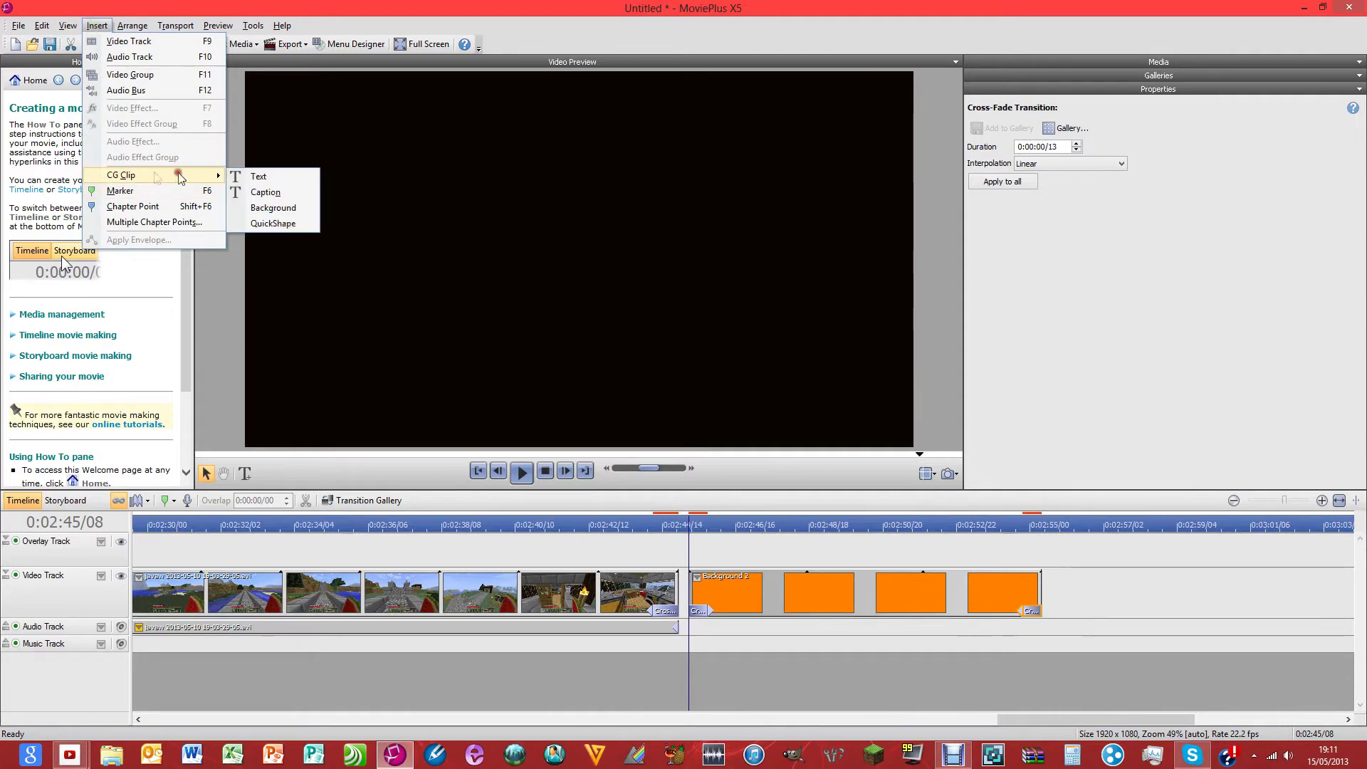
click(260, 179)
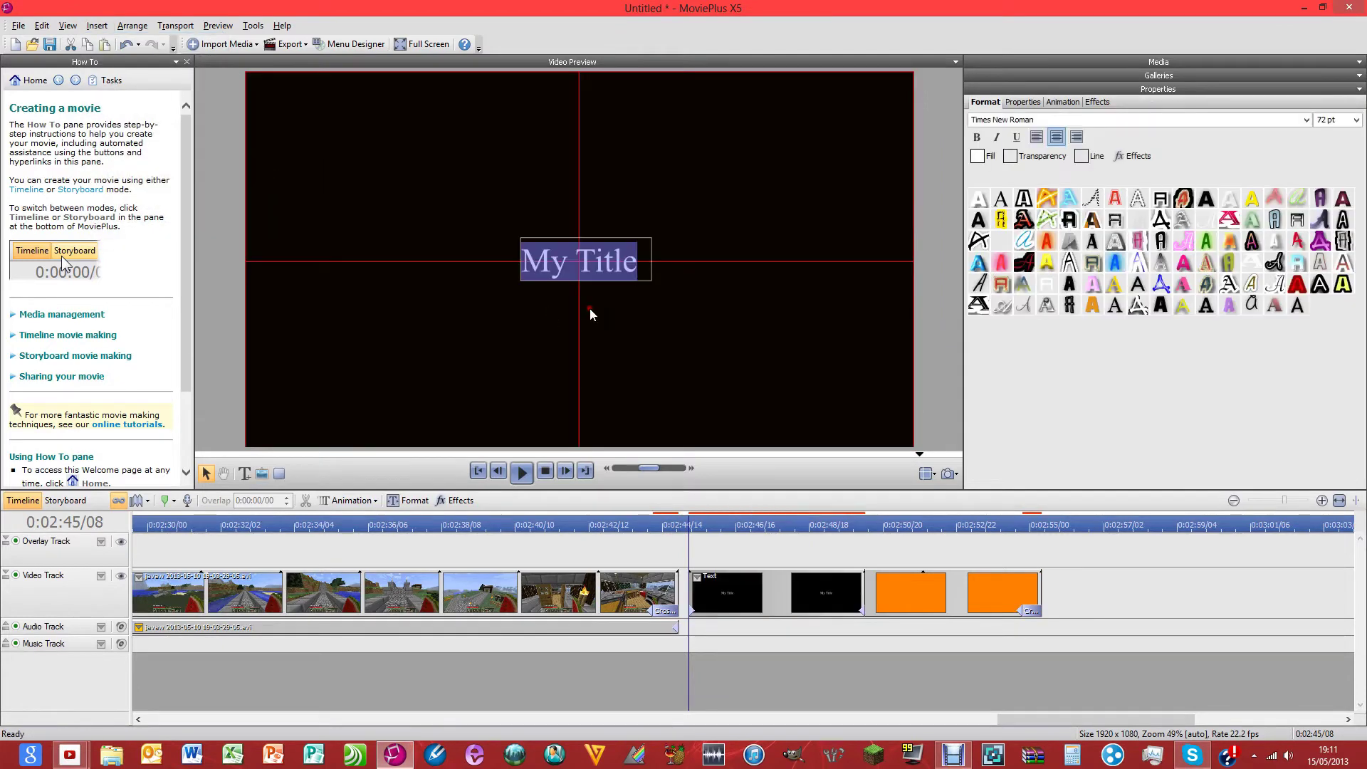
drag(818, 605, 829, 555)
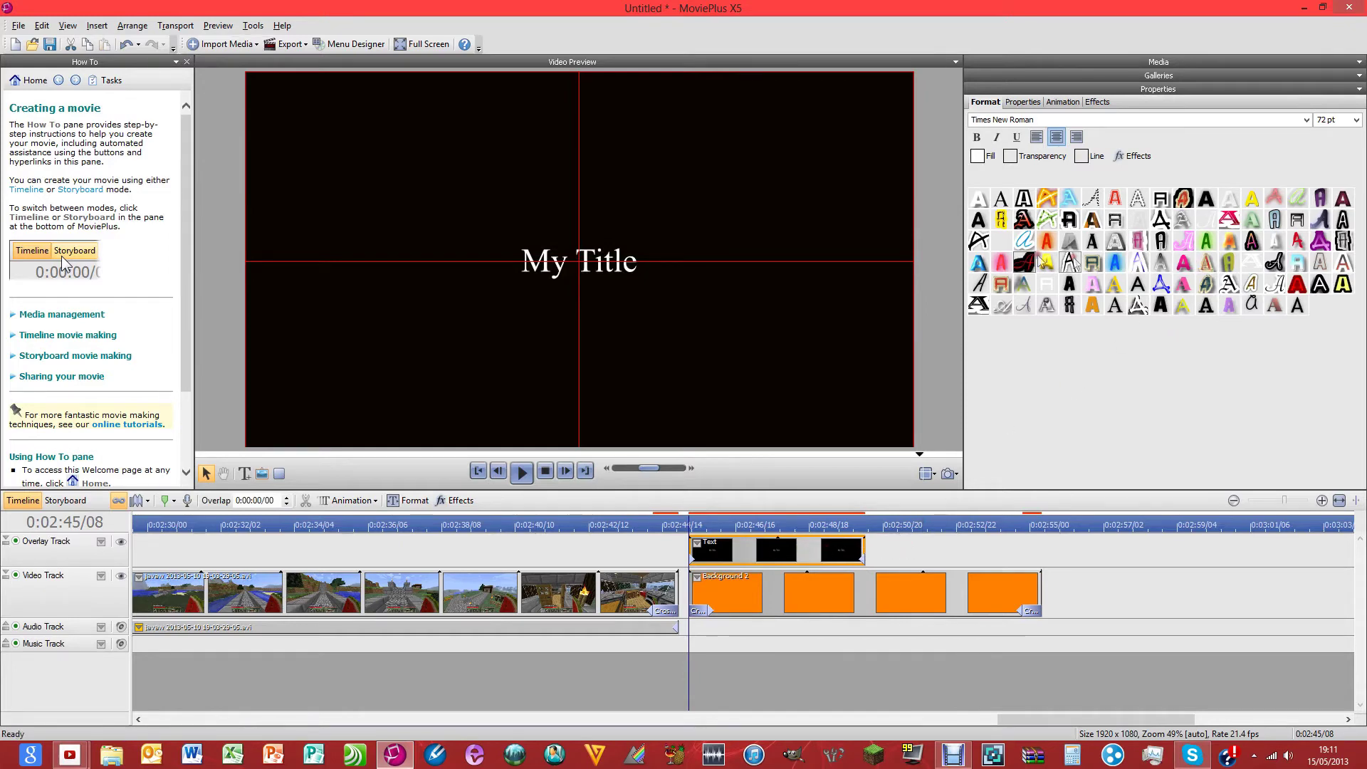
click(981, 262)
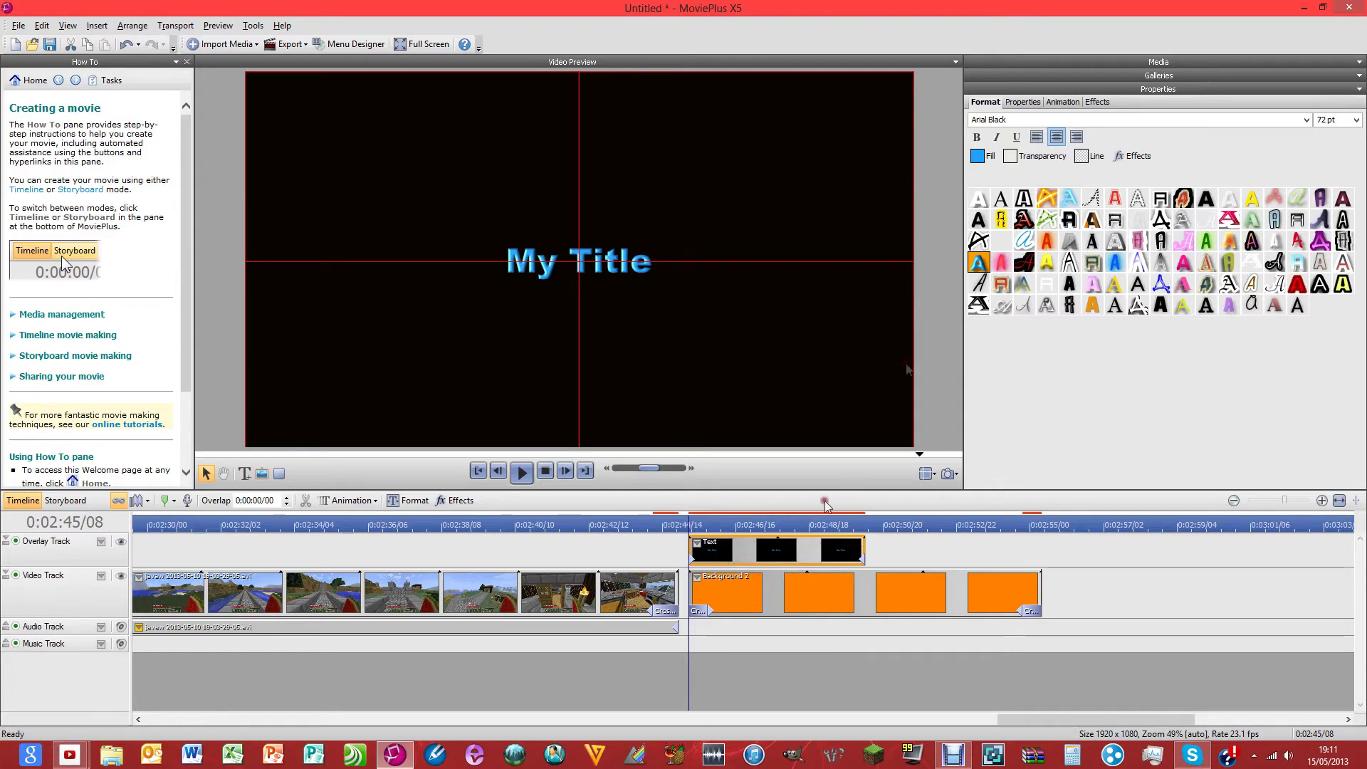
click(1023, 103)
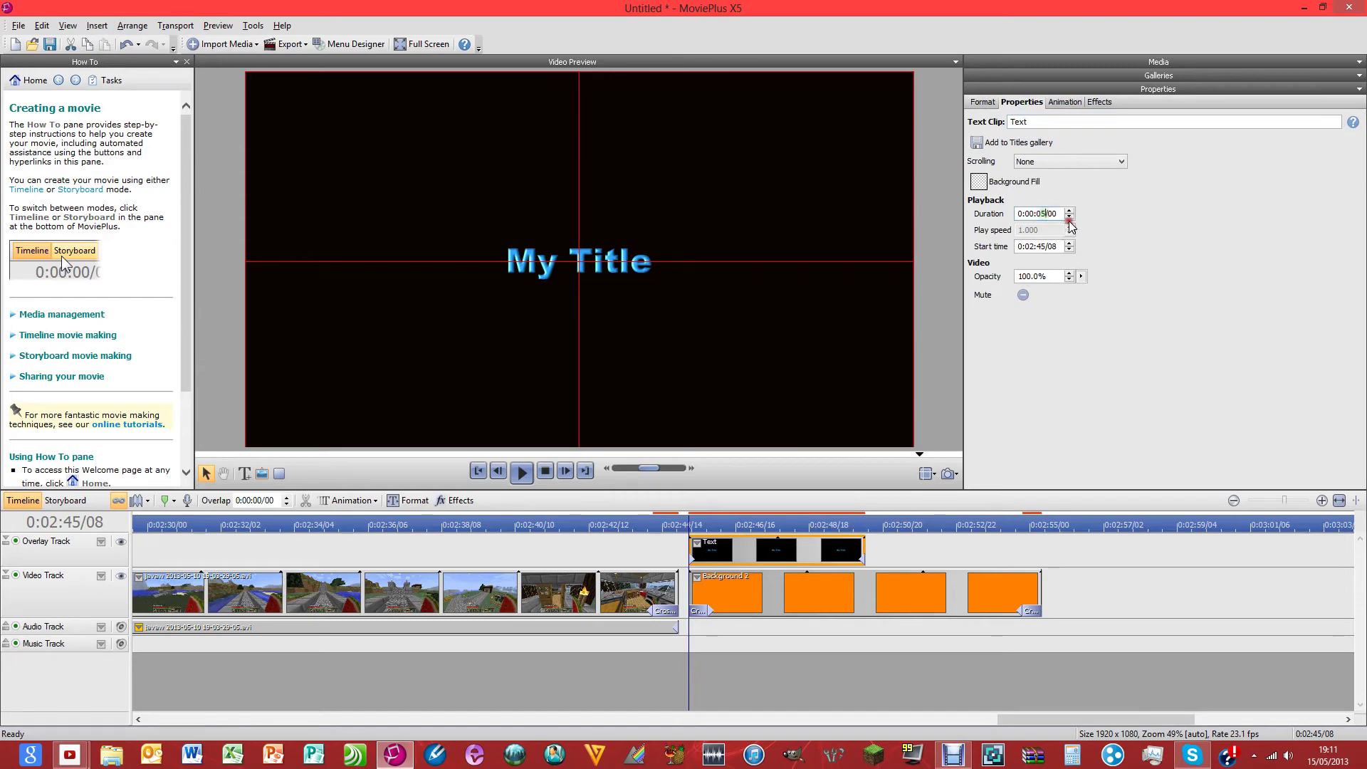
key(BackSpace)
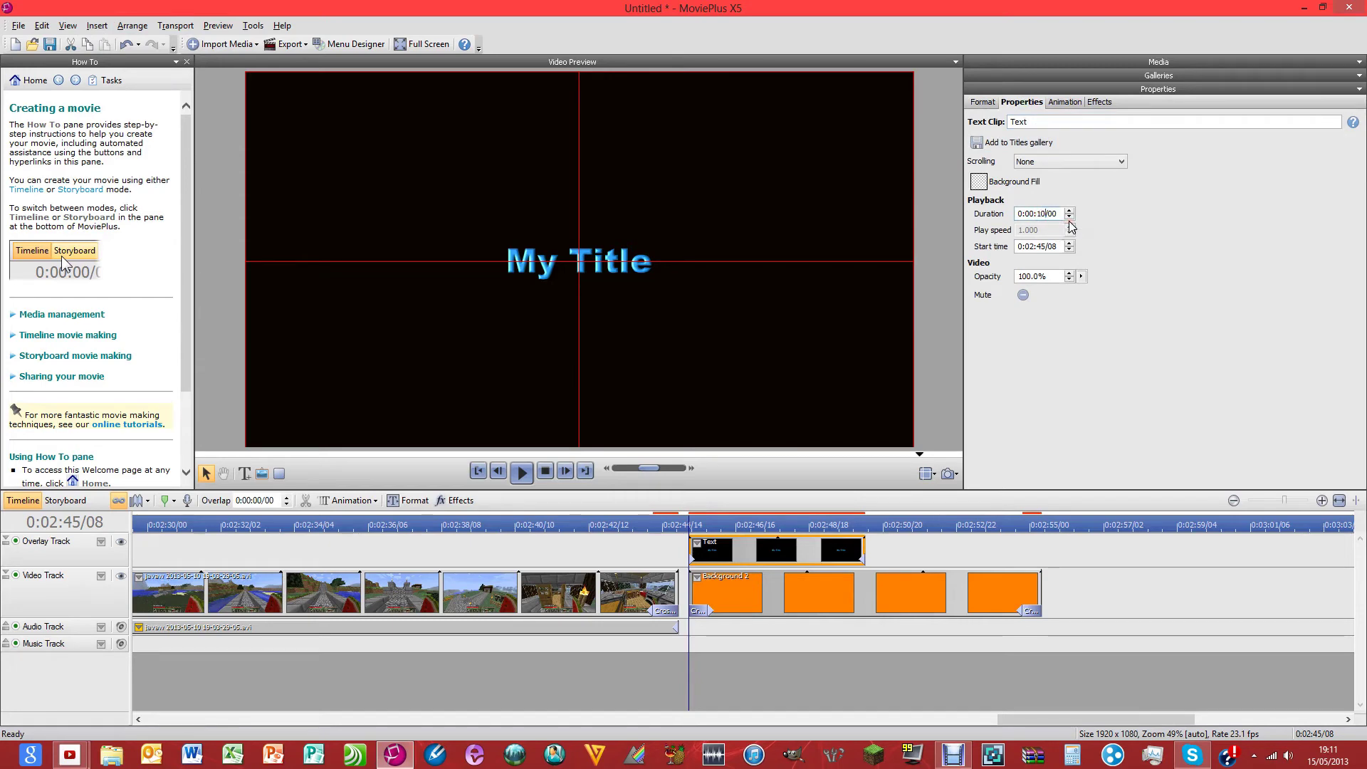
key(Return)
- Position the title over the orange background and change its text to 'Thanks For Watching!'
click(645, 283)
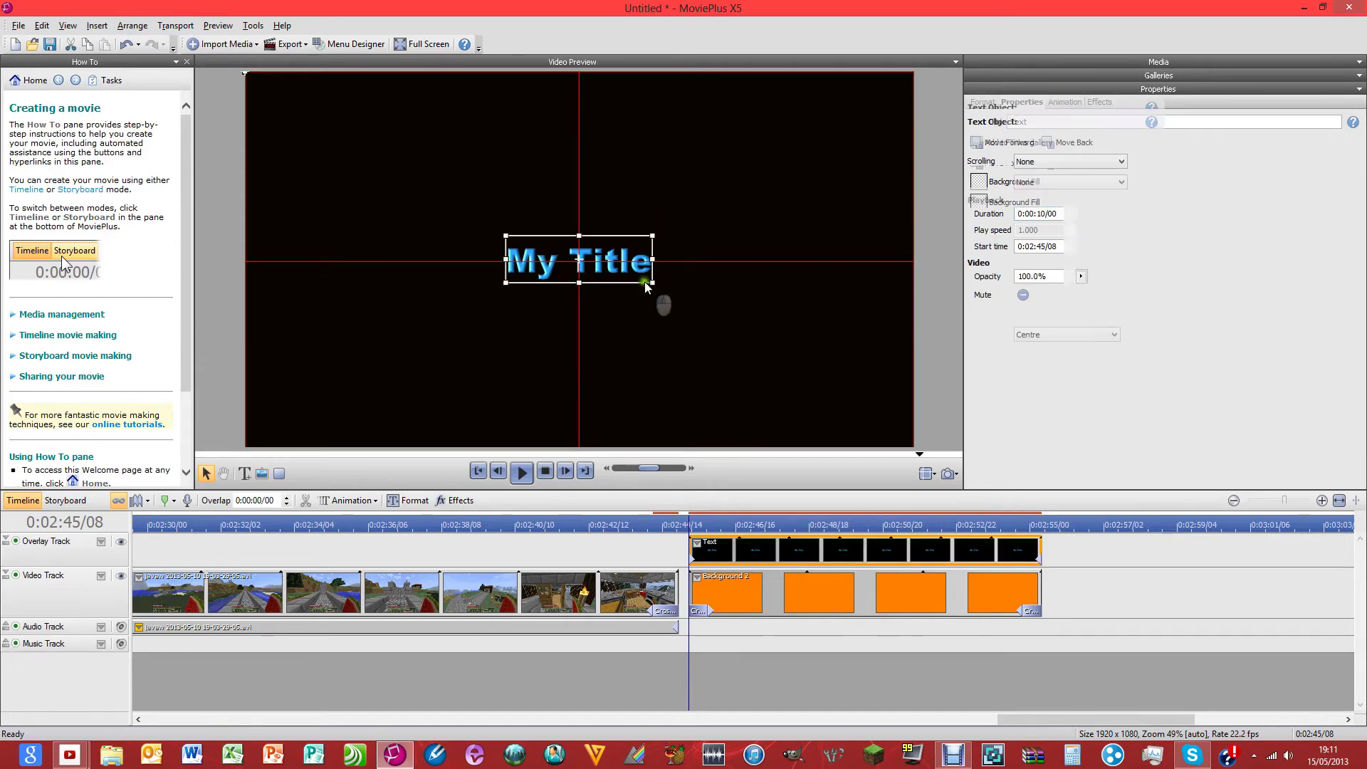
double_click(645, 284)
click(804, 532)
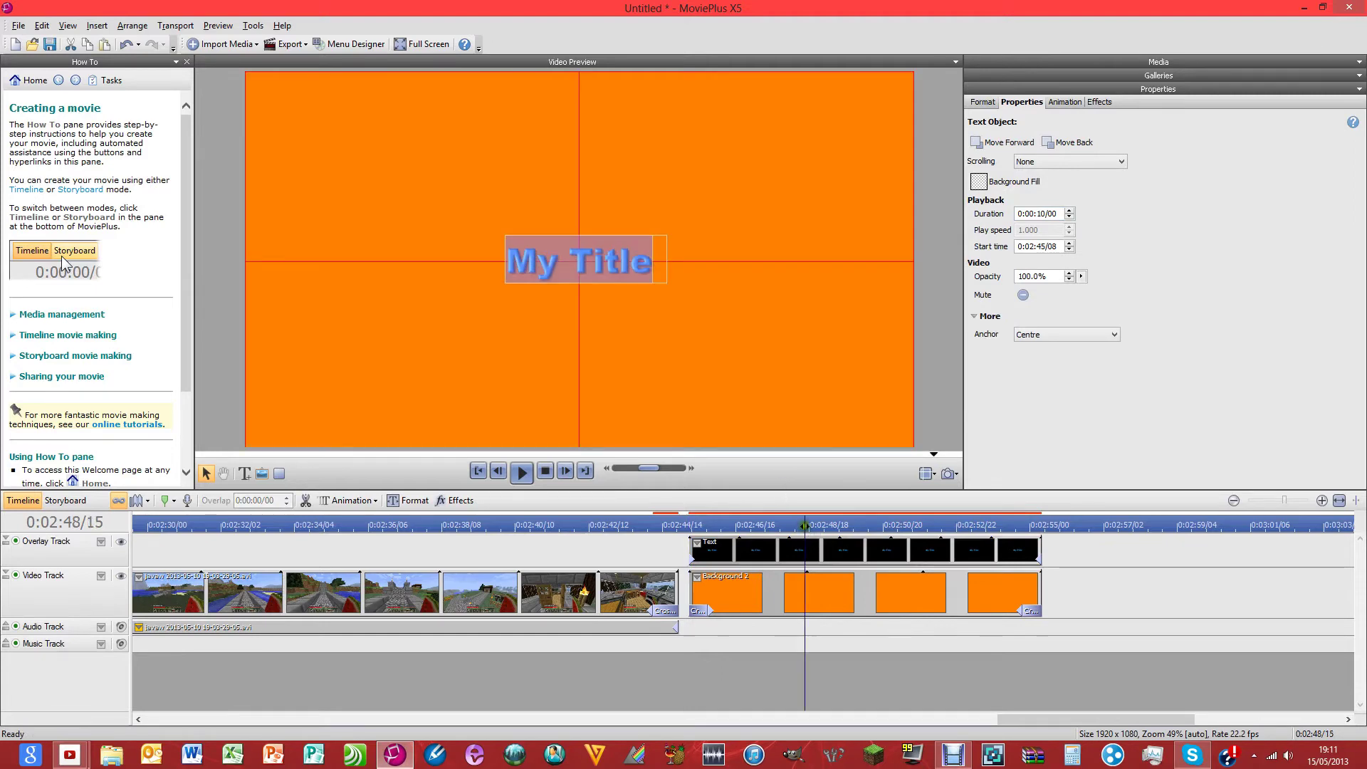
click(658, 295)
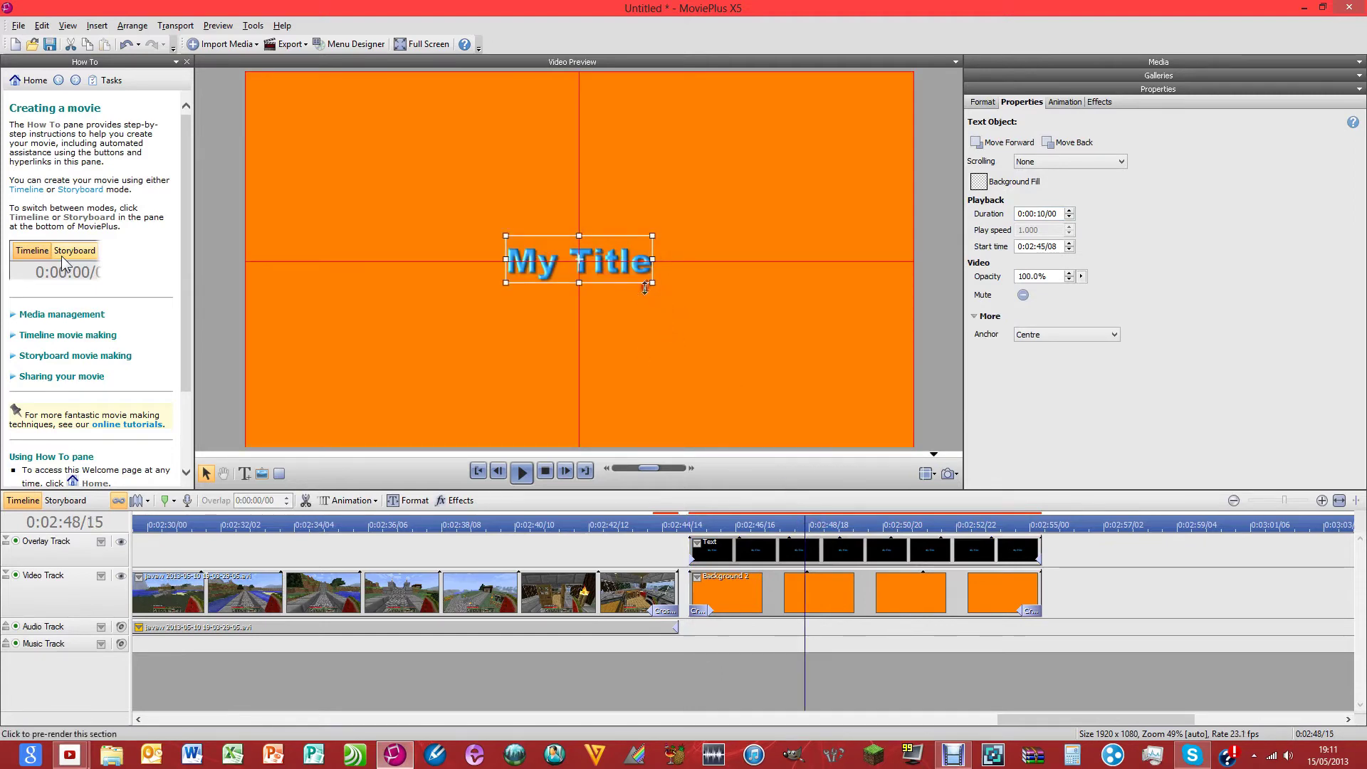
mouse_move(638, 272)
mouse_down()
mouse_move(640, 122)
mouse_move(637, 275)
mouse_up()
click(634, 276)
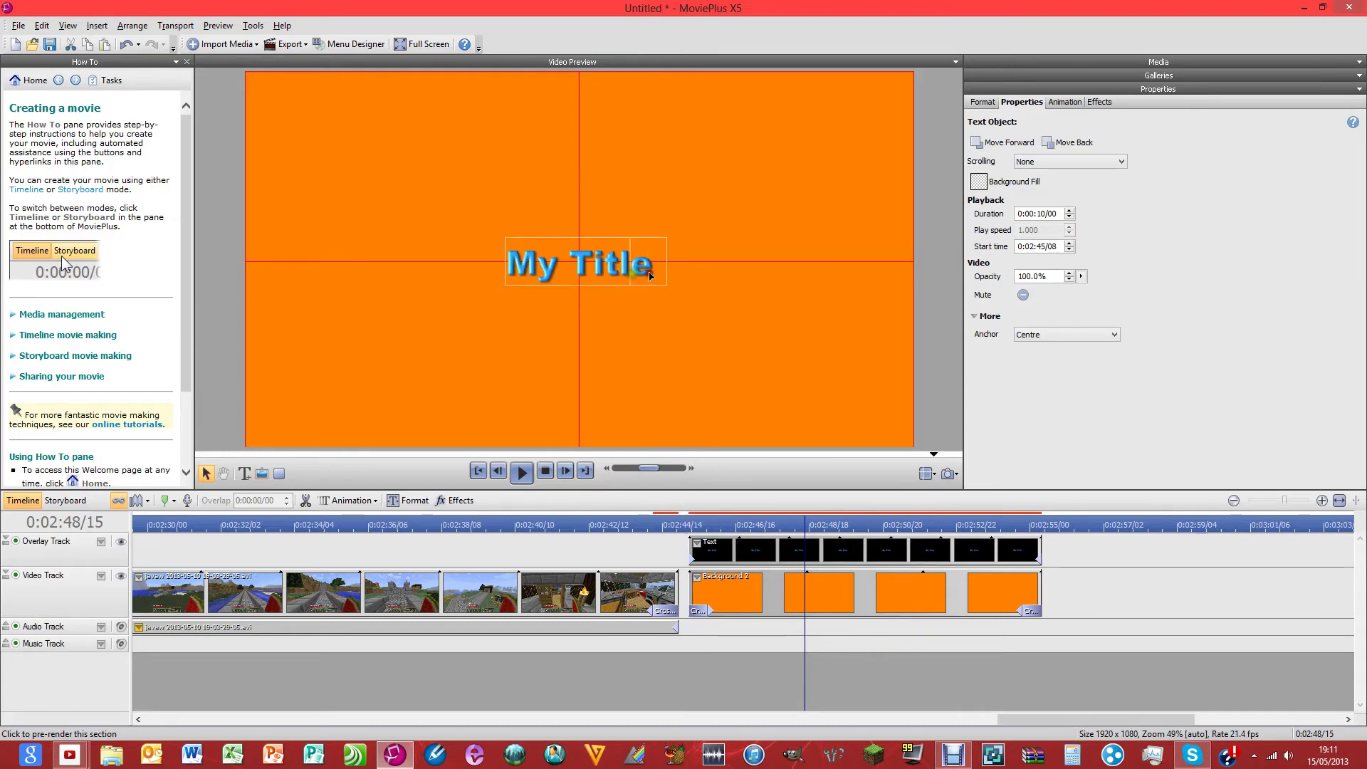
key(ctrl+a)
text(T)
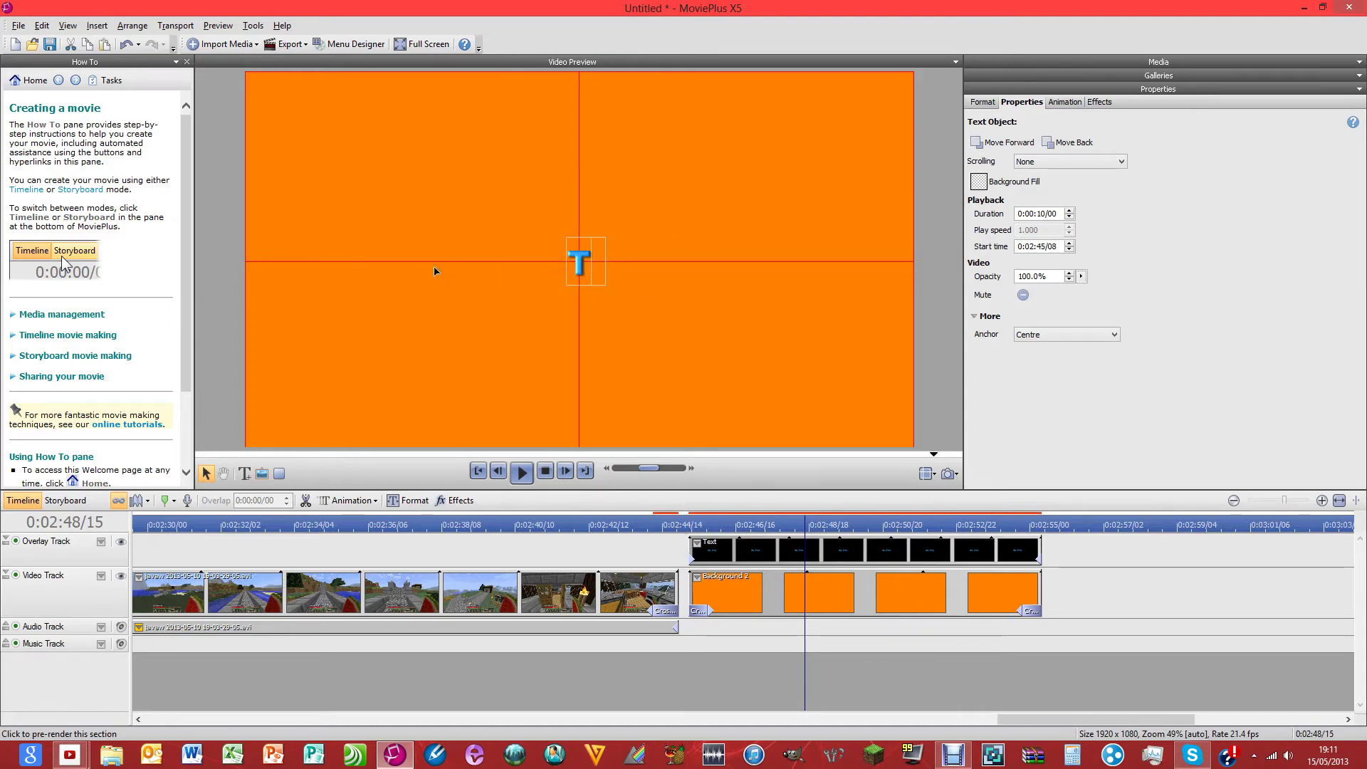
text(hanks For W)
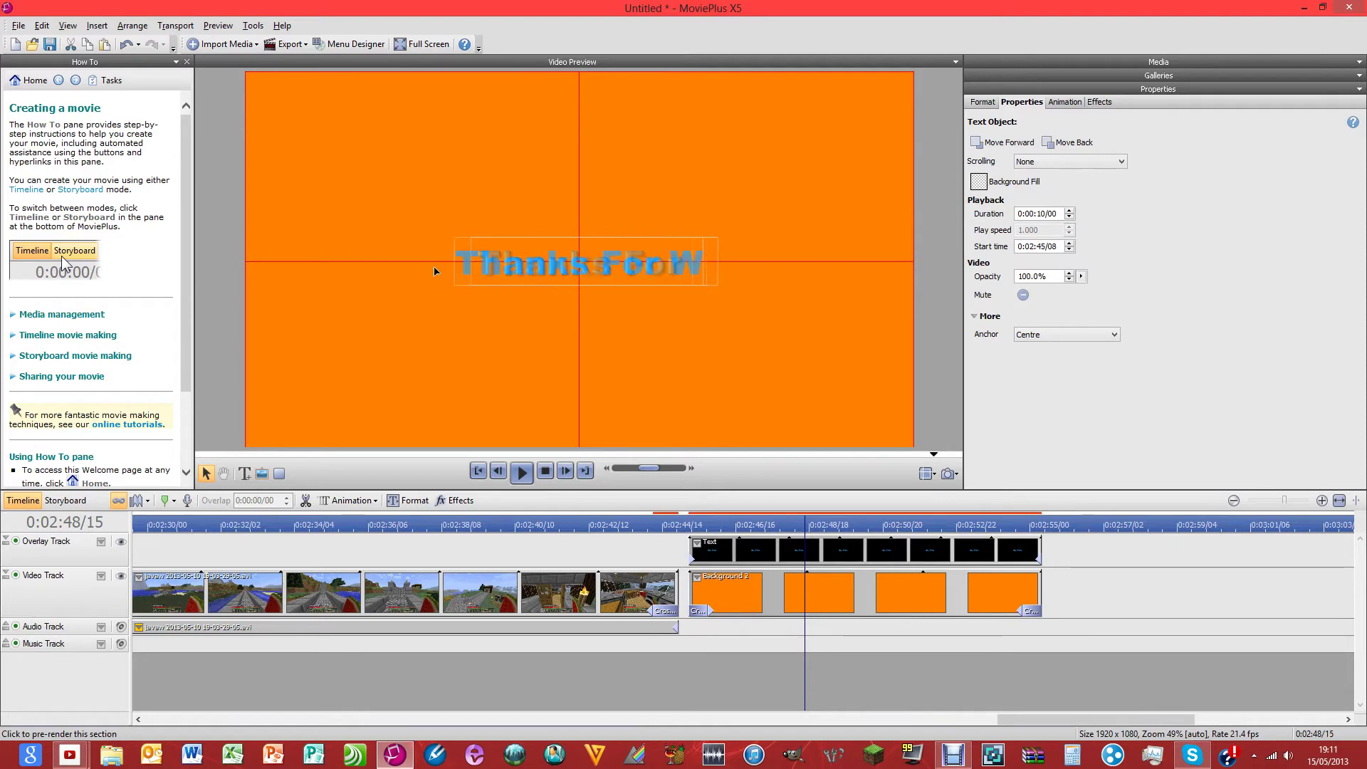
text(atch)
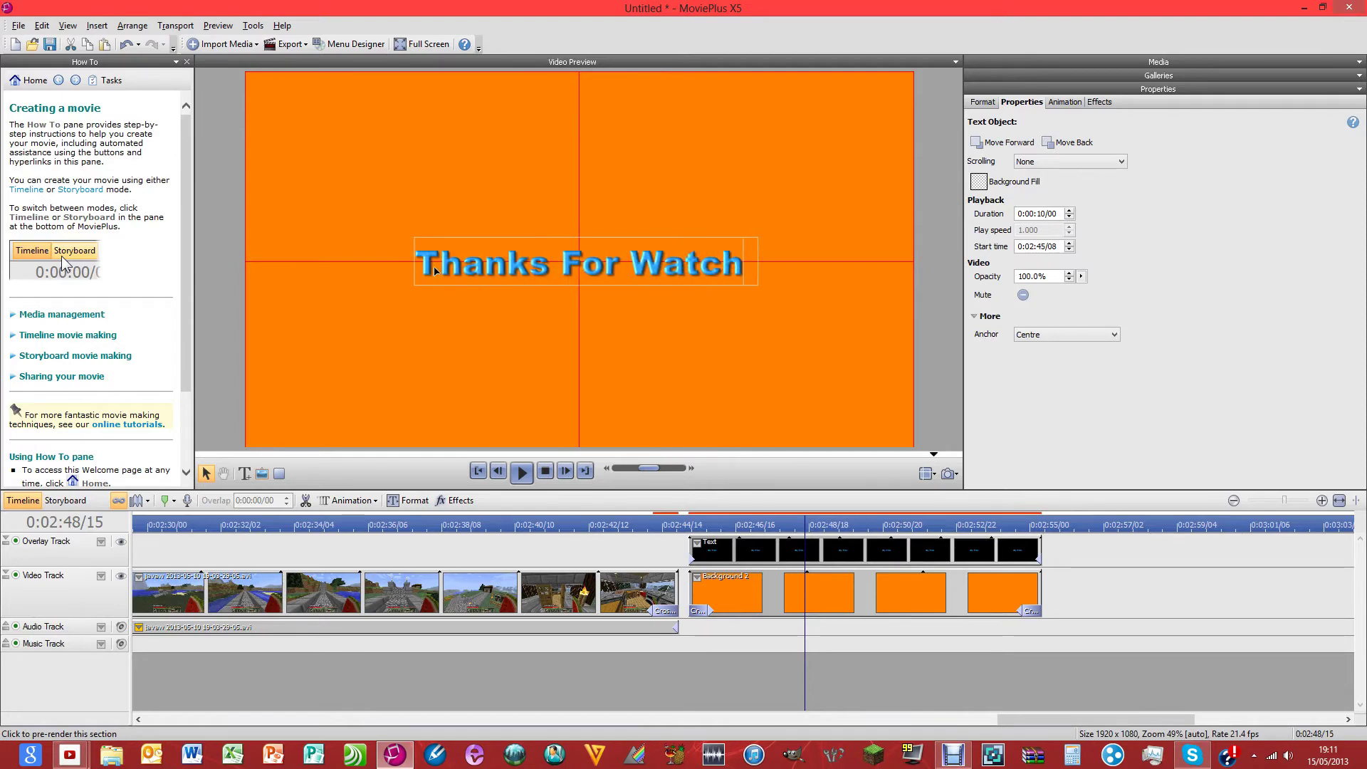
text(ing!)
key(Escape)
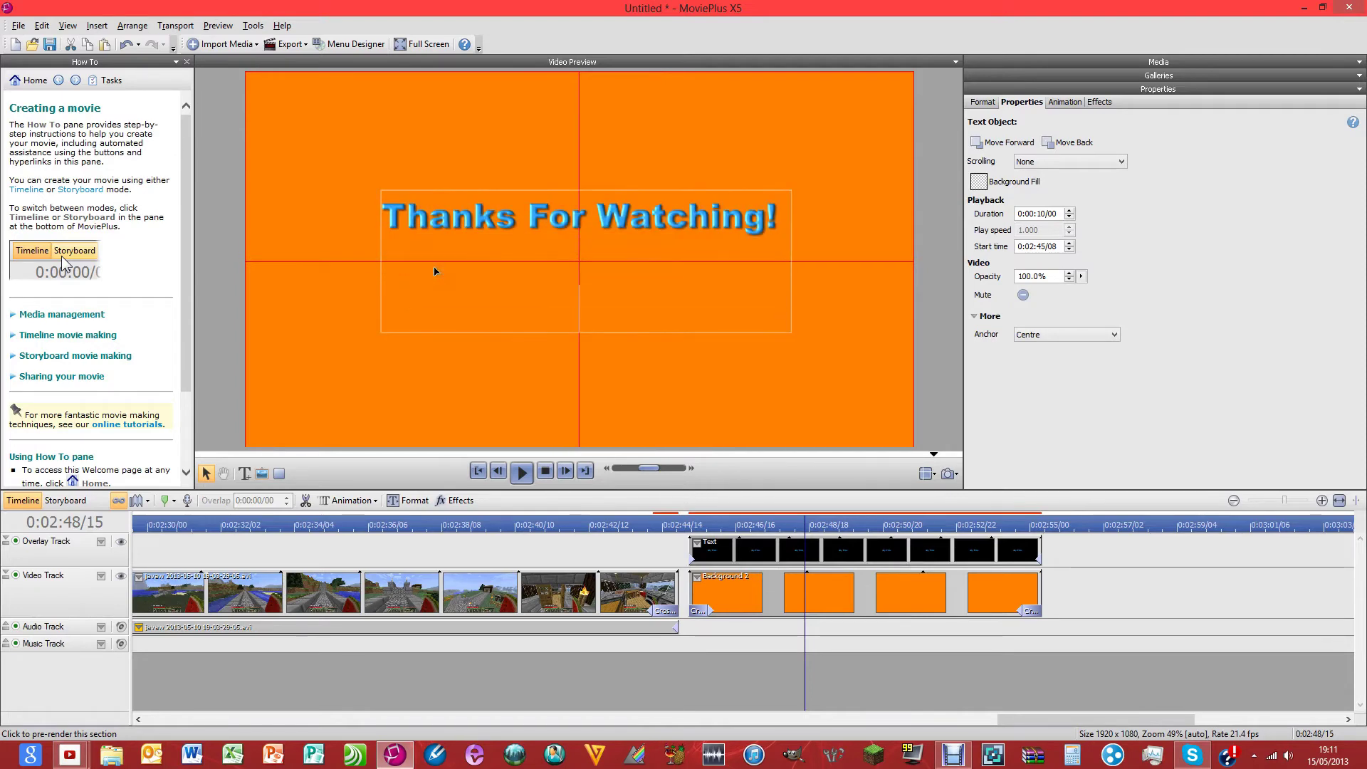
- Add the line 'If you enjoyed why not leave a like and a favourite!?'
text(If you e)
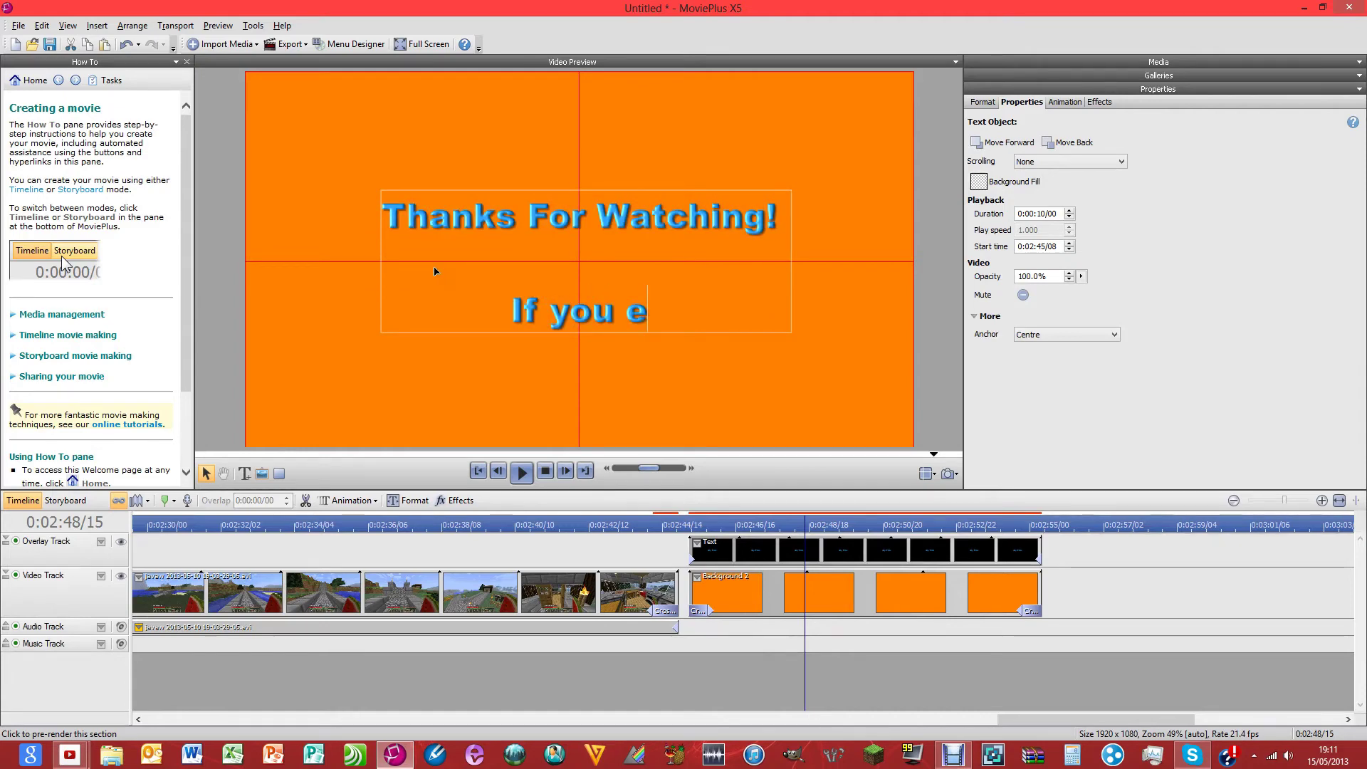
text(njoyed)
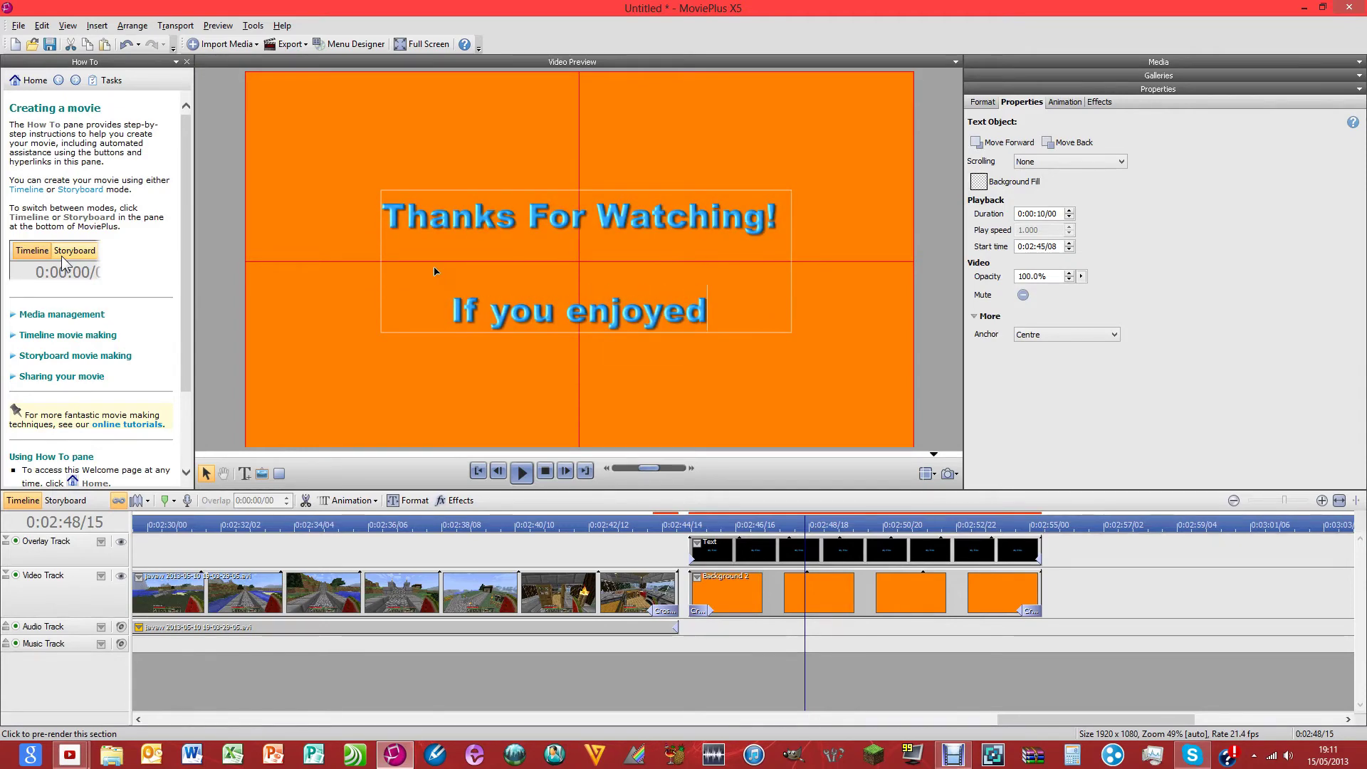
text( why nmo)
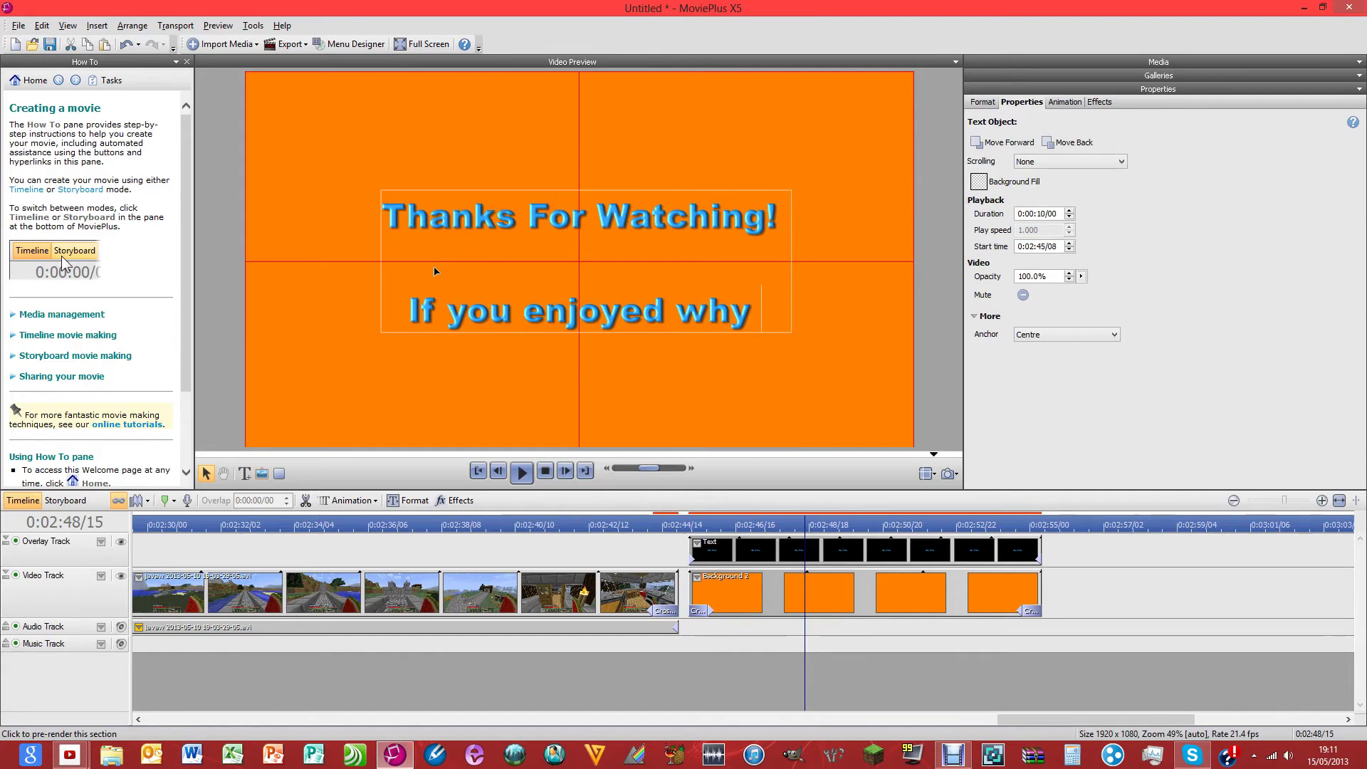
key(BackSpace)
key(BackSpace)
text(ot l)
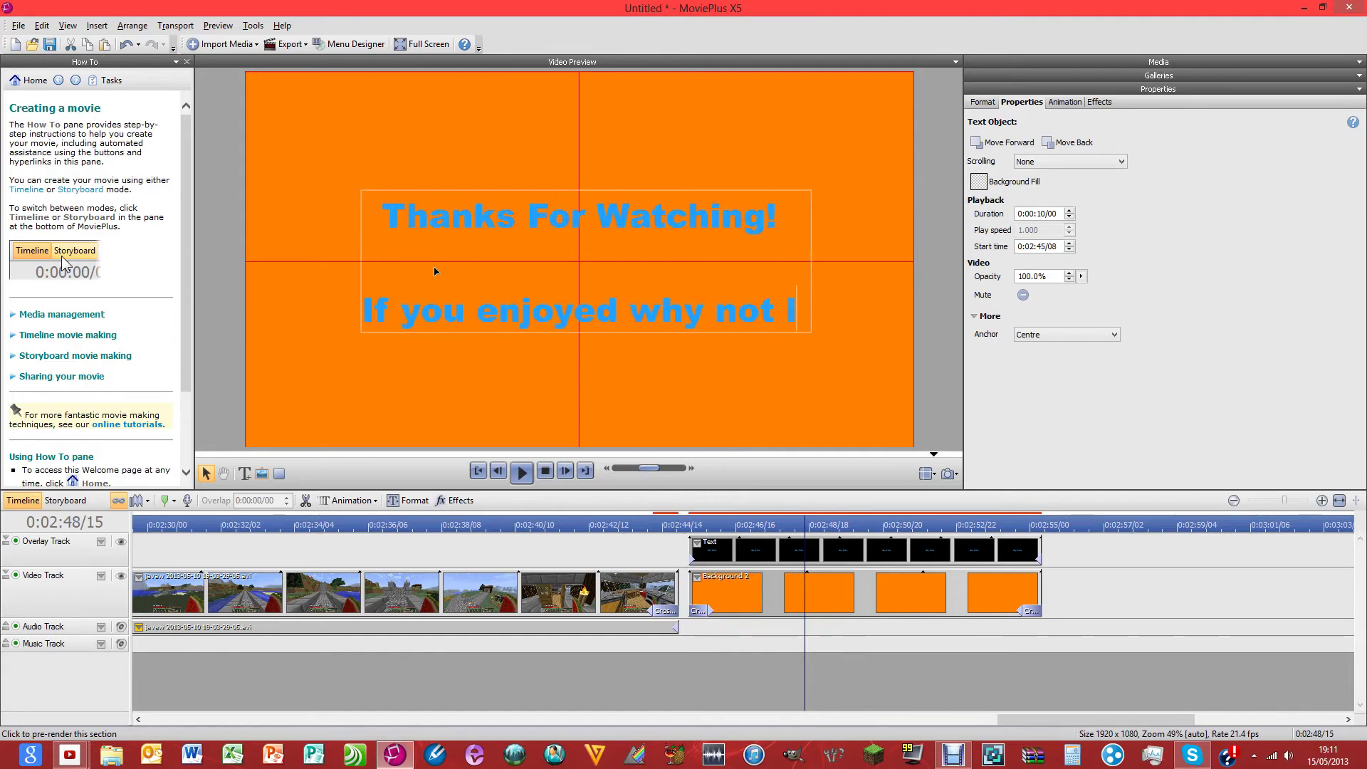
text(e)
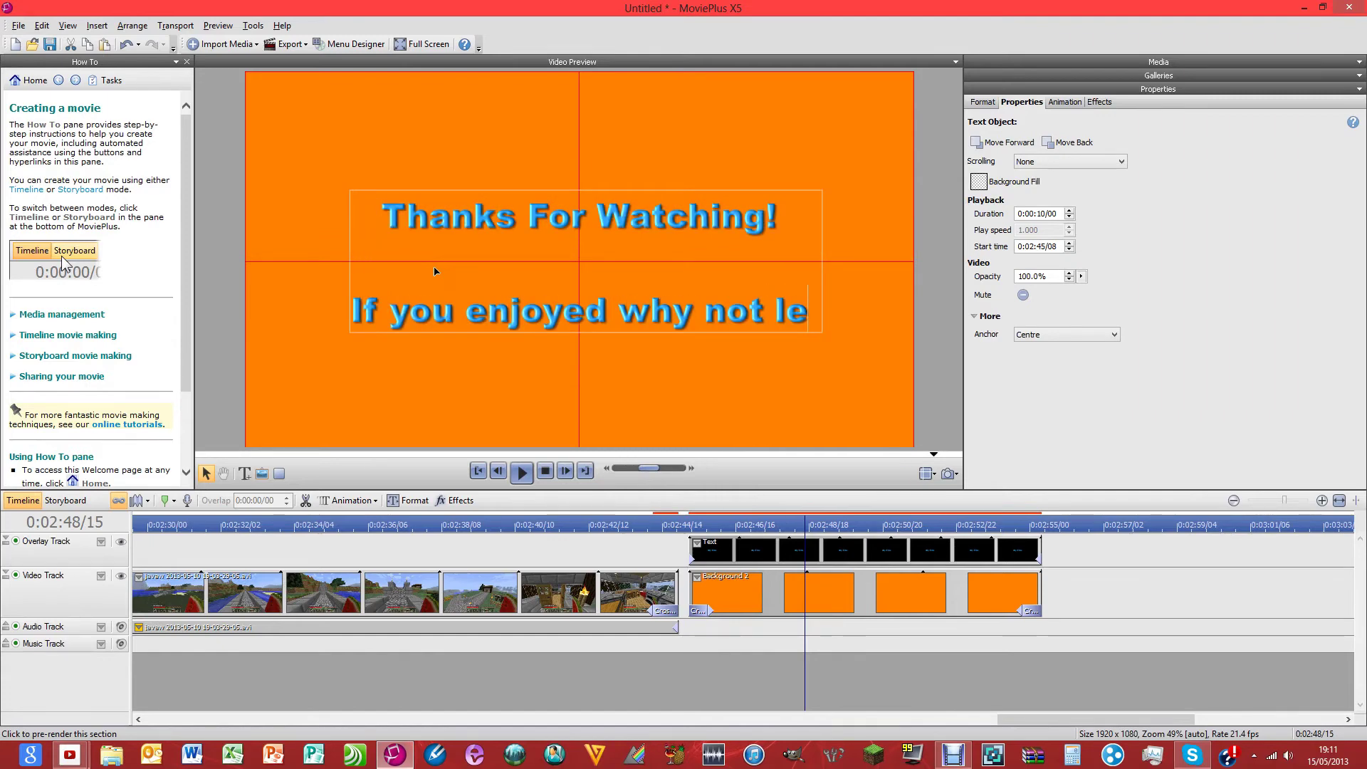
text(ave)
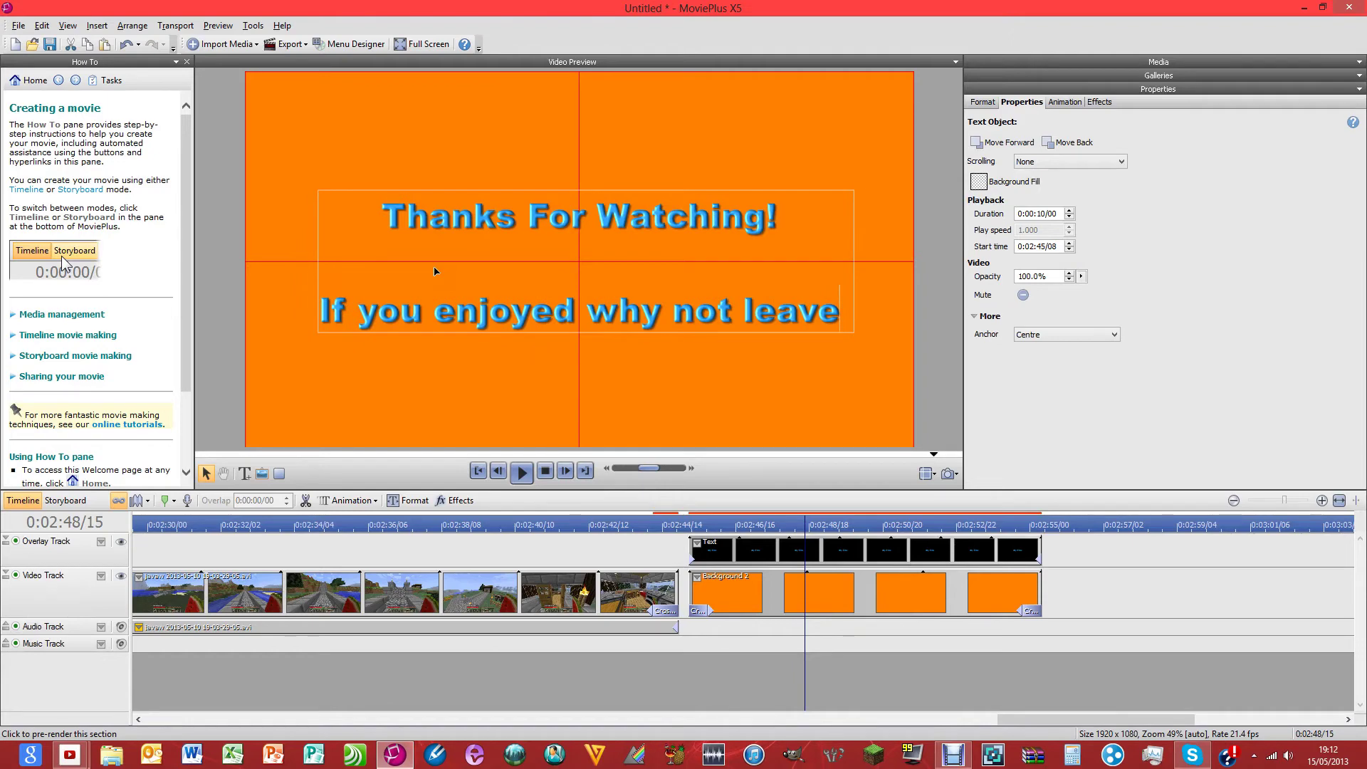
text( a like)
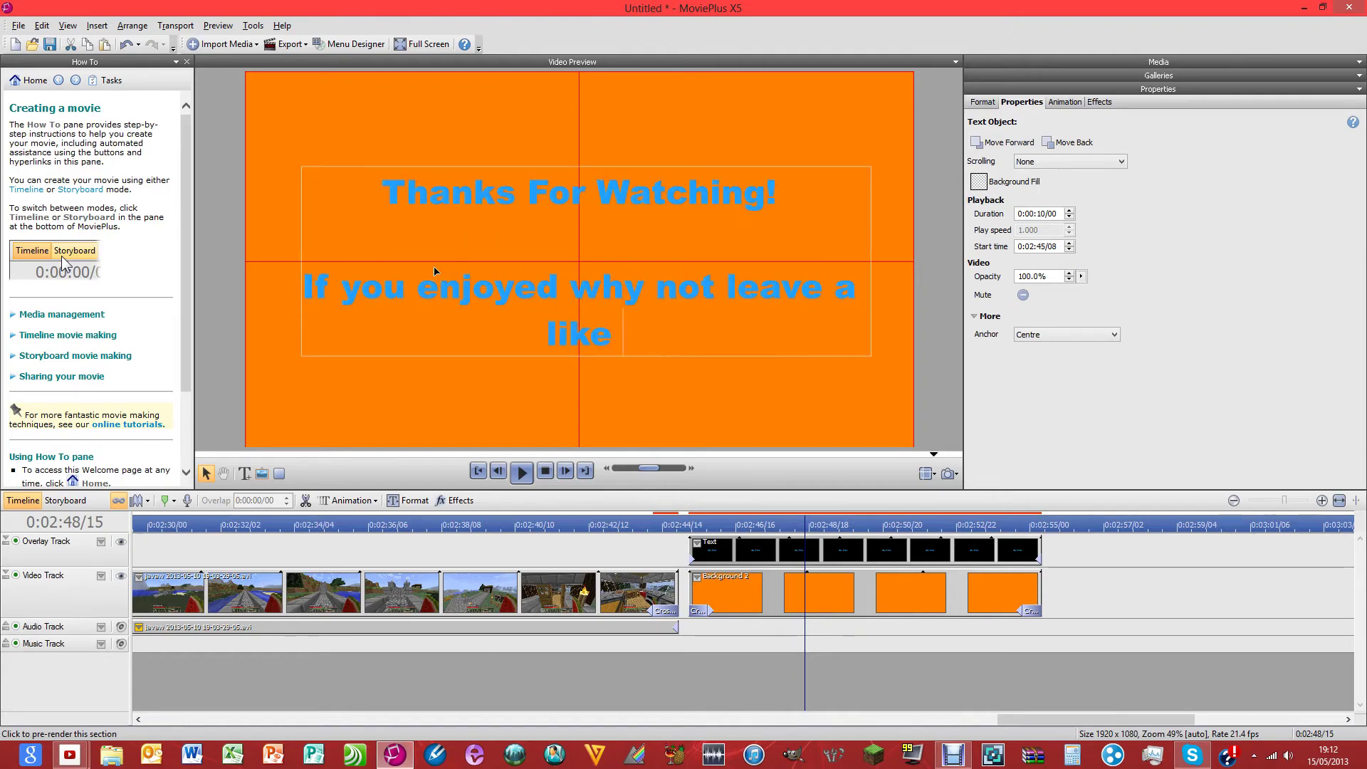
text( and a fav)
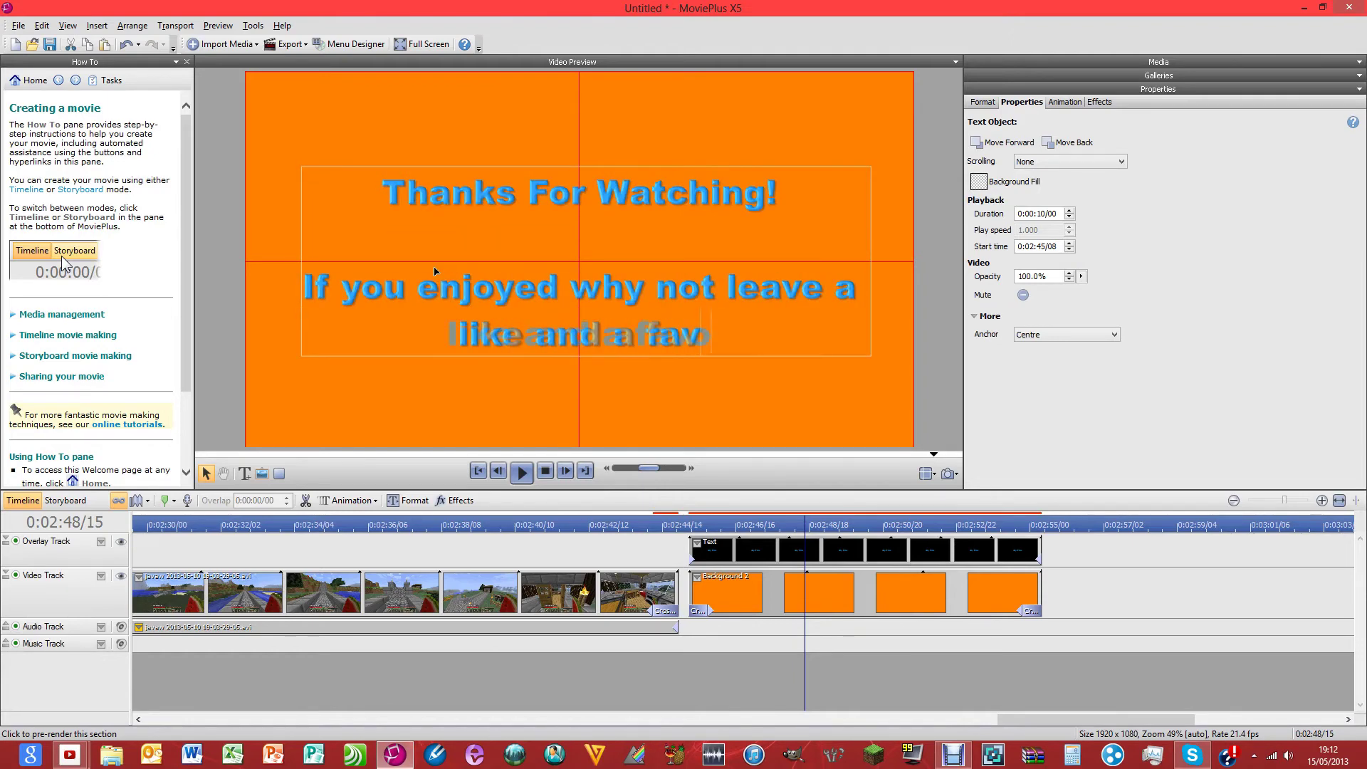
text(ourit)
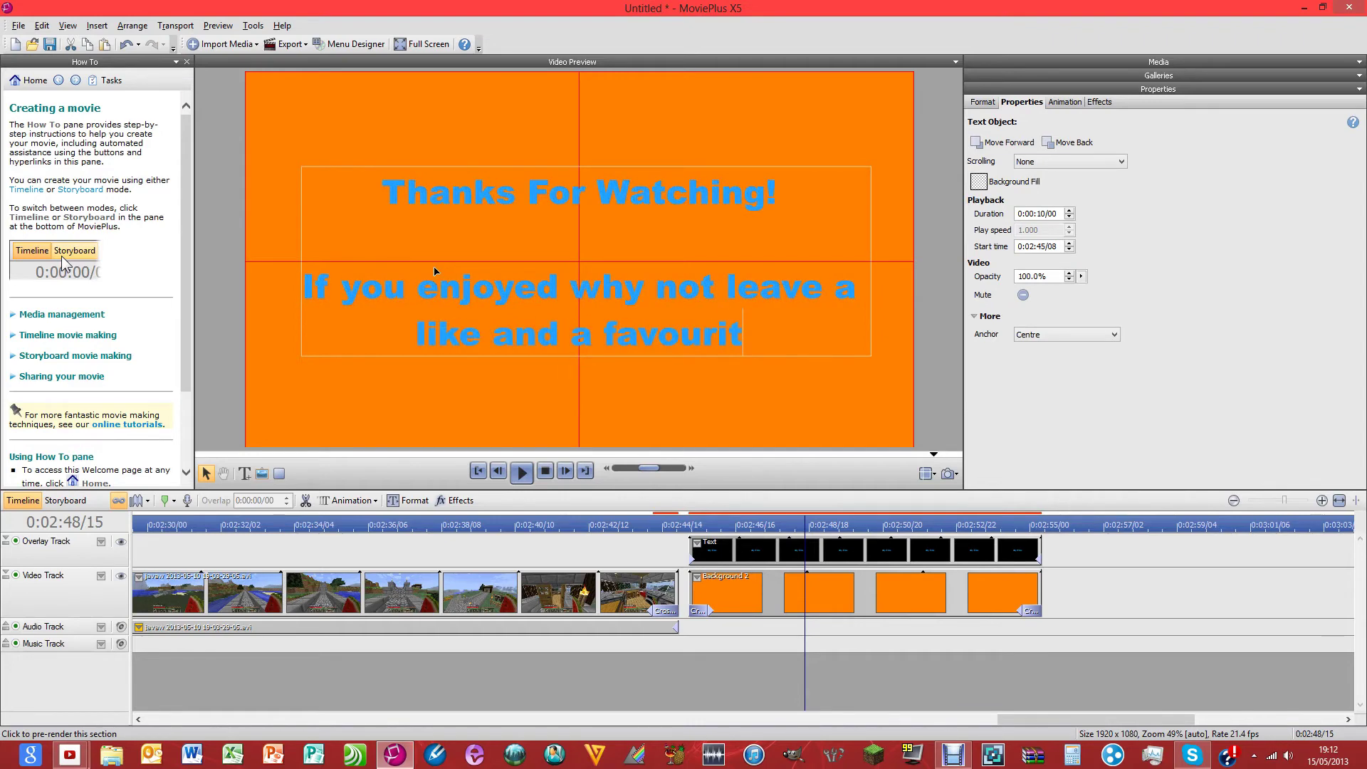
text(e!?)
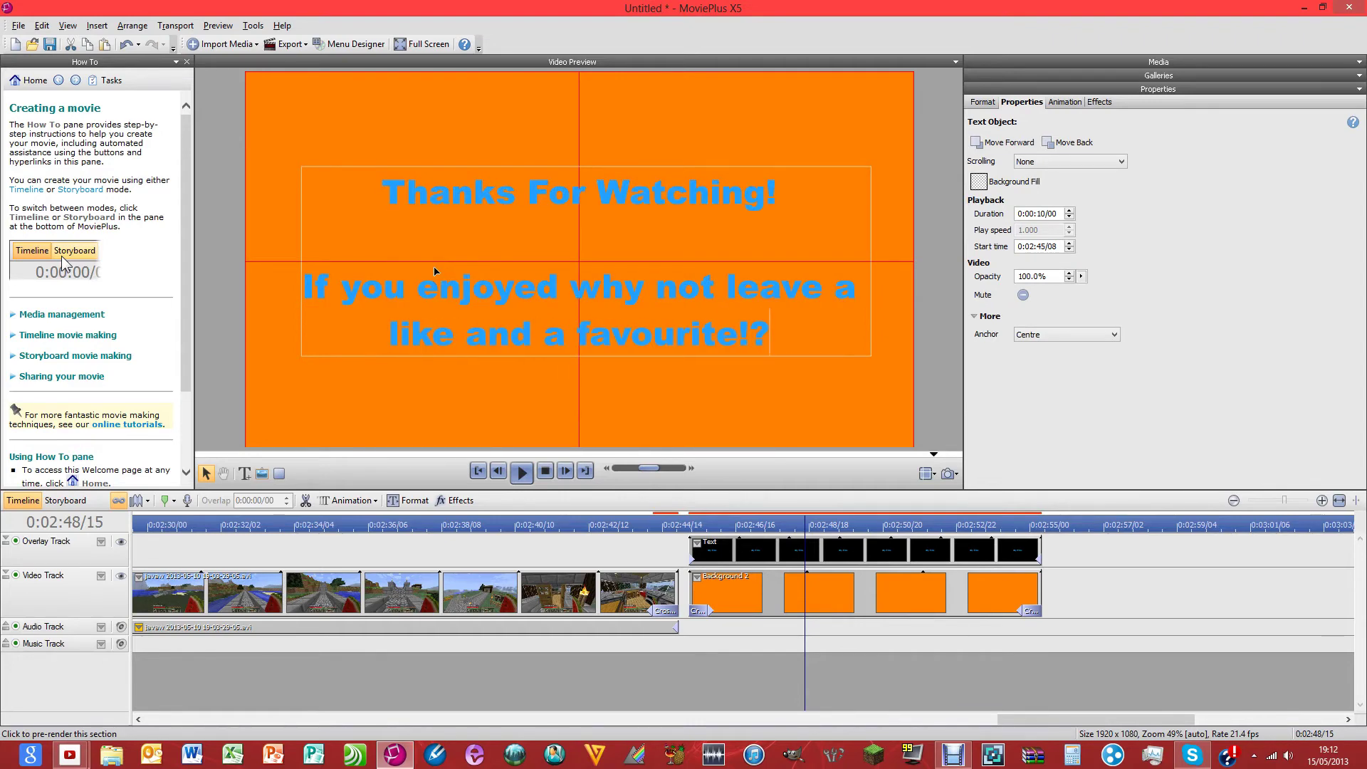
- After a blank line, add 'Plus, remember to subscriber for more content! Thanks!'
key(Return)
text(P)
key(BackSpace)
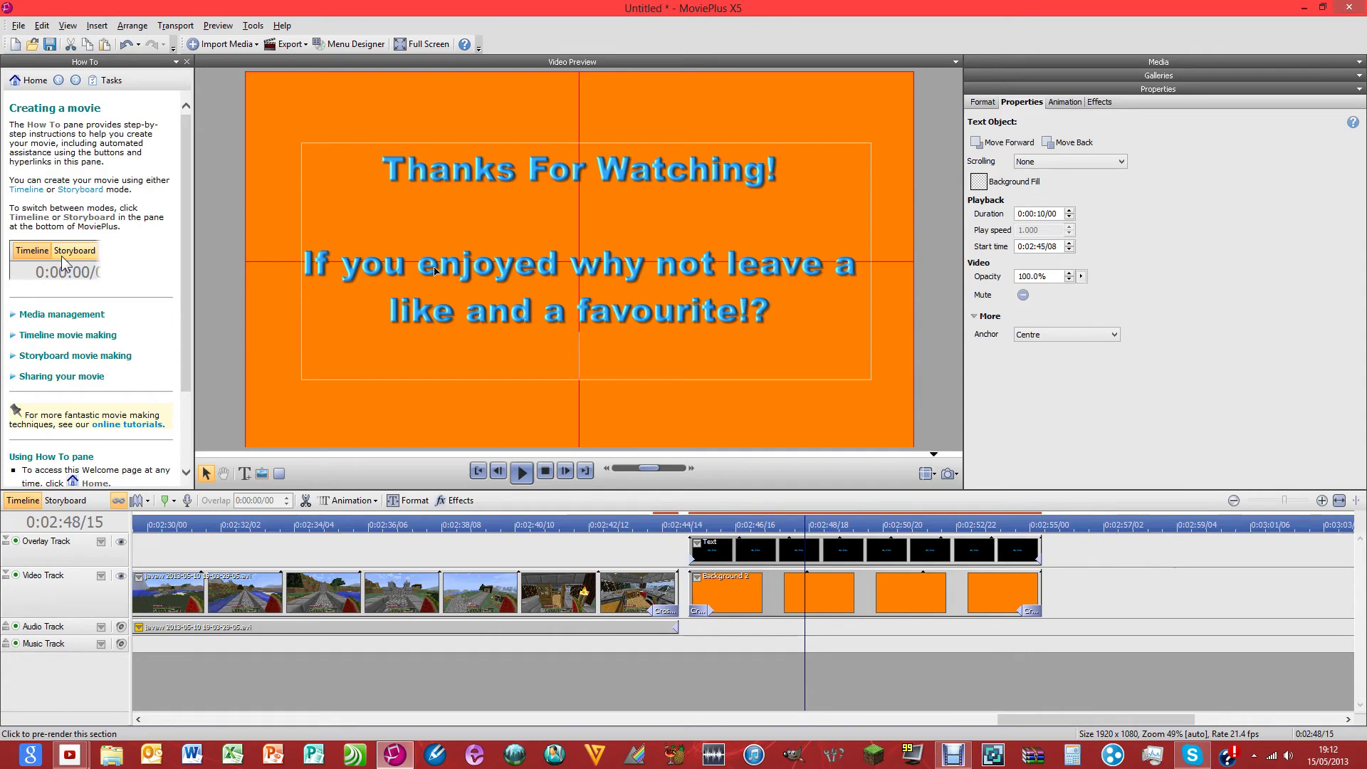
key(Return)
text(Plus)
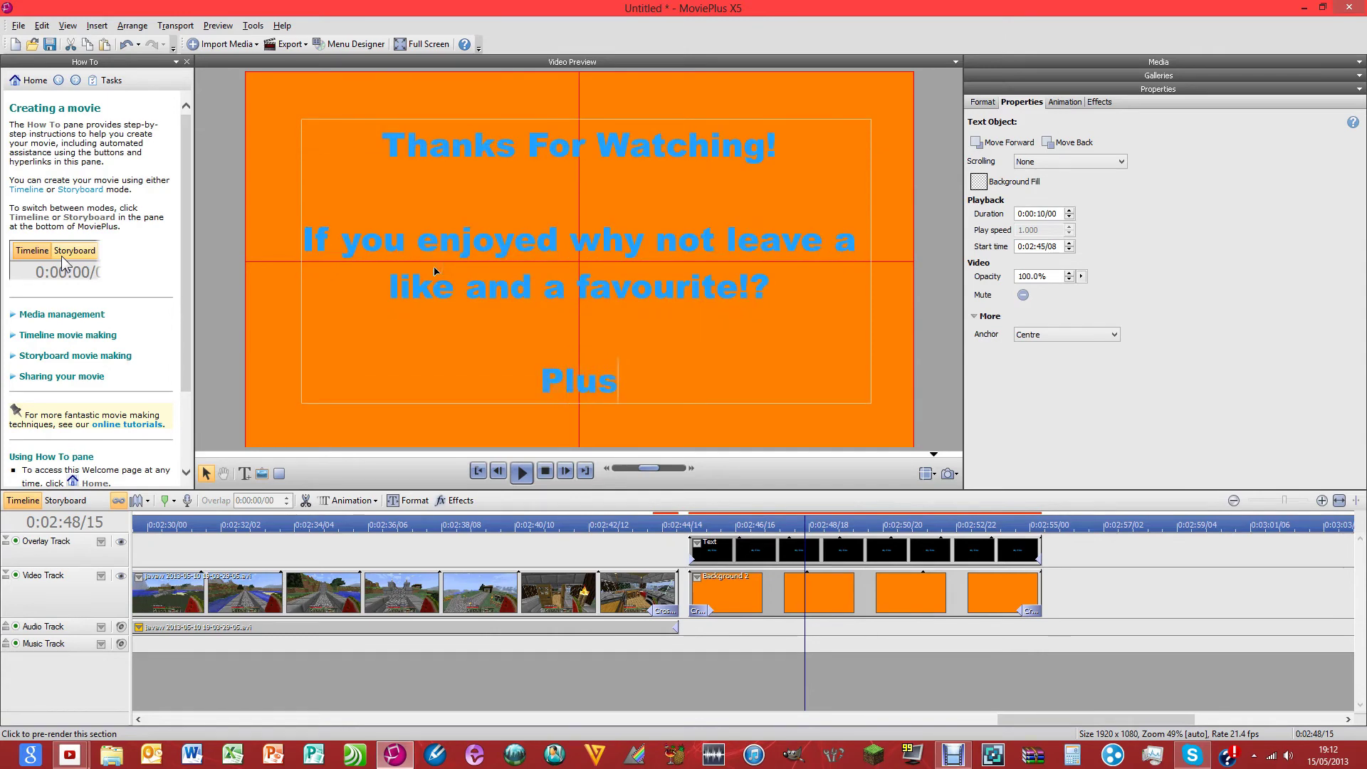
text(, remem)
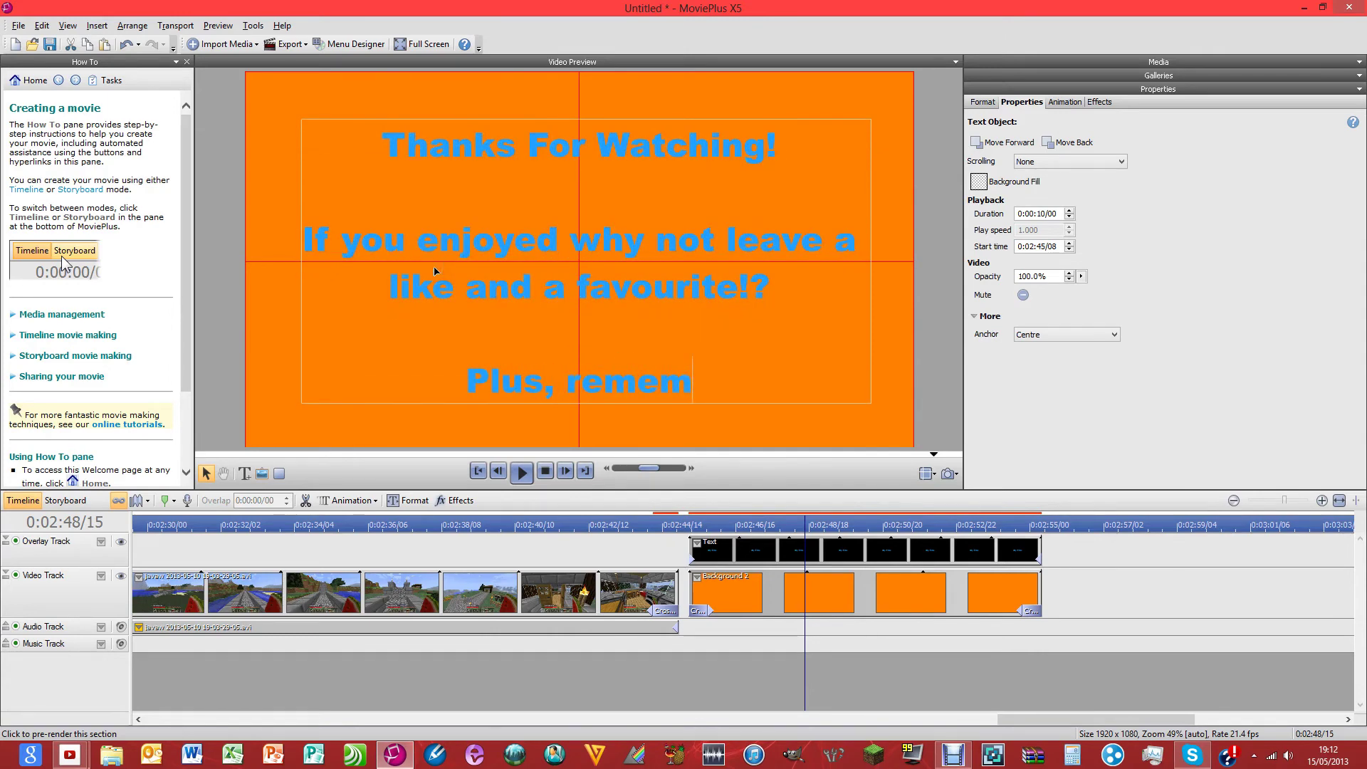
text(ber to subs)
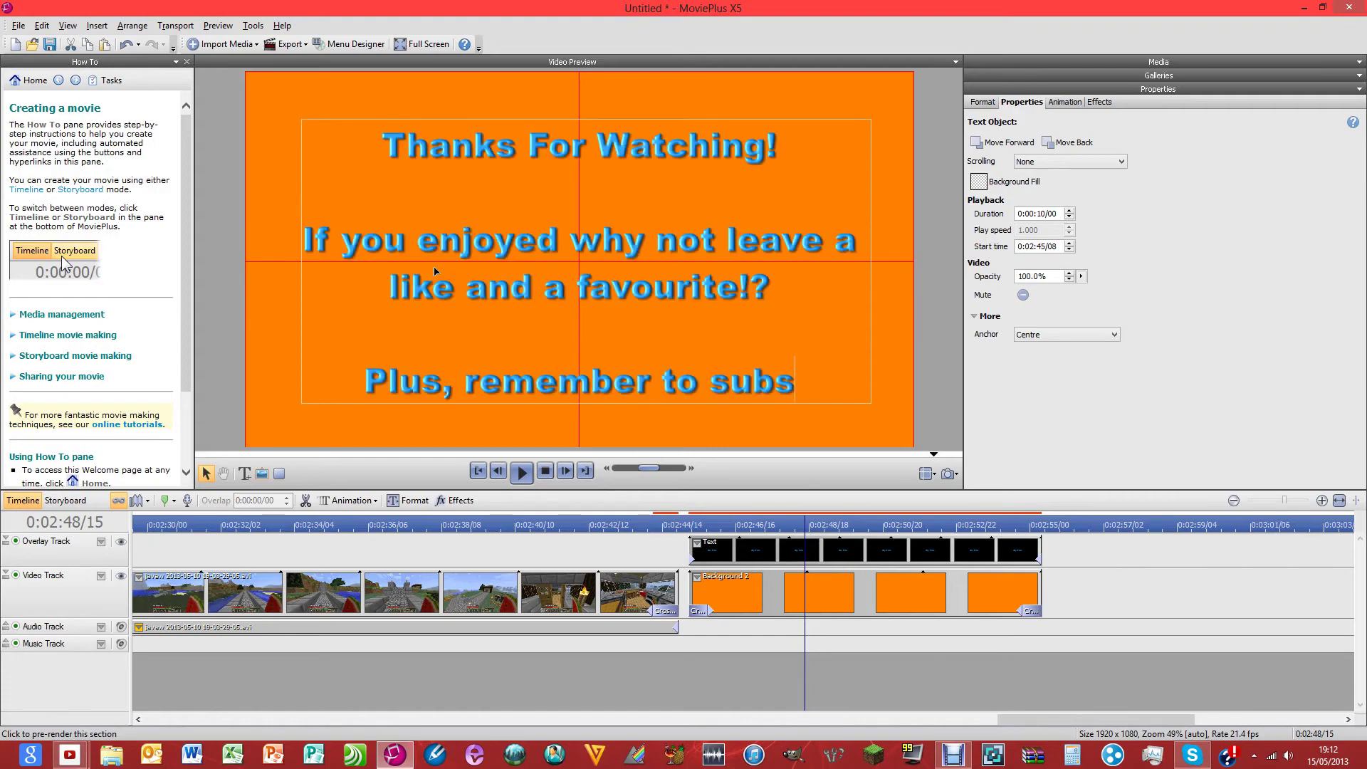
text(criber for more)
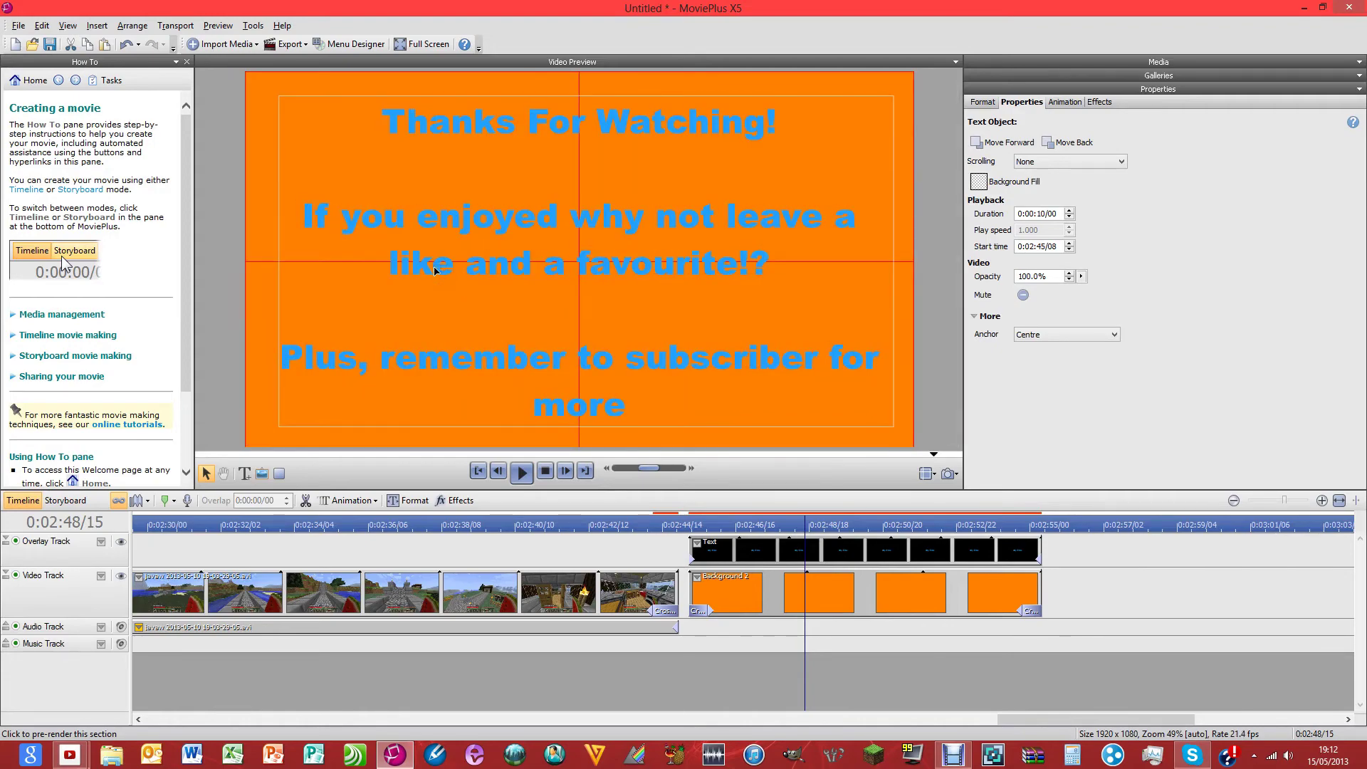
text( content)
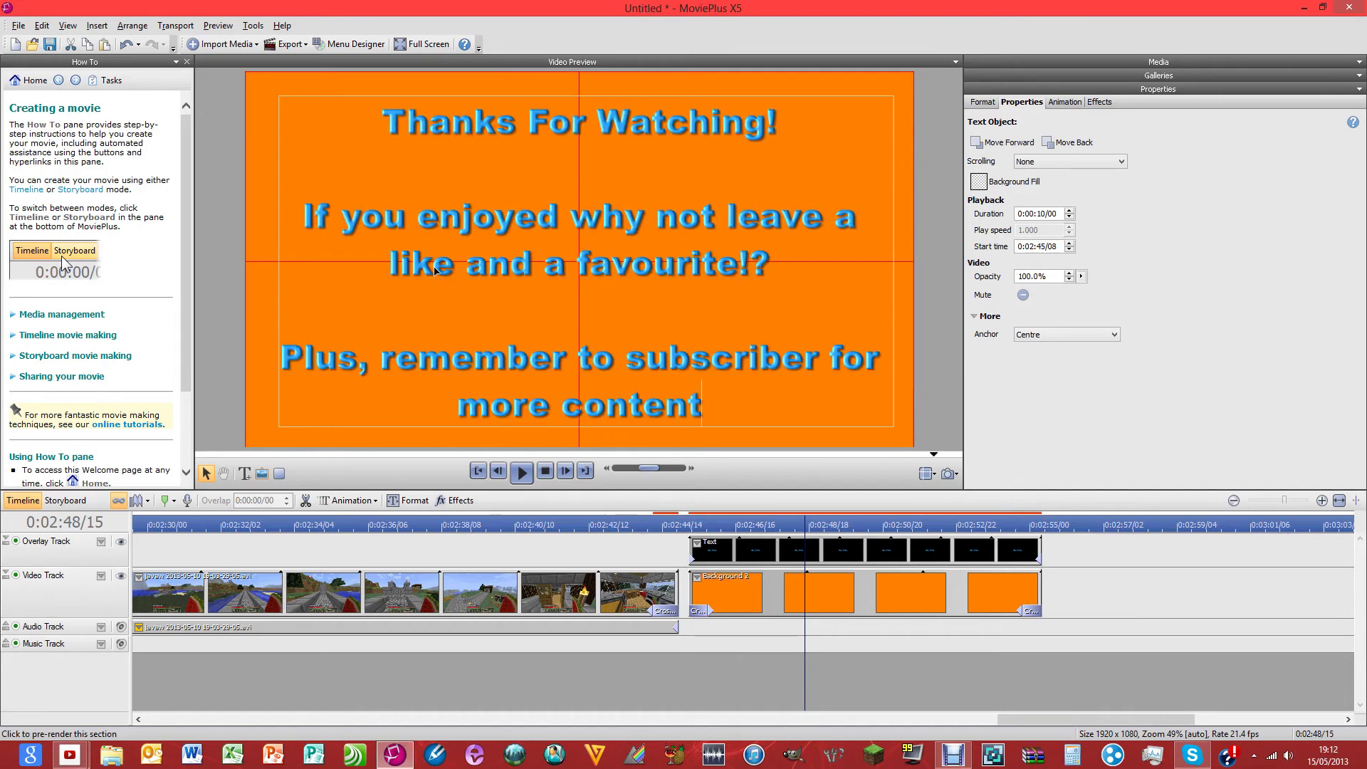
text(! Thans)
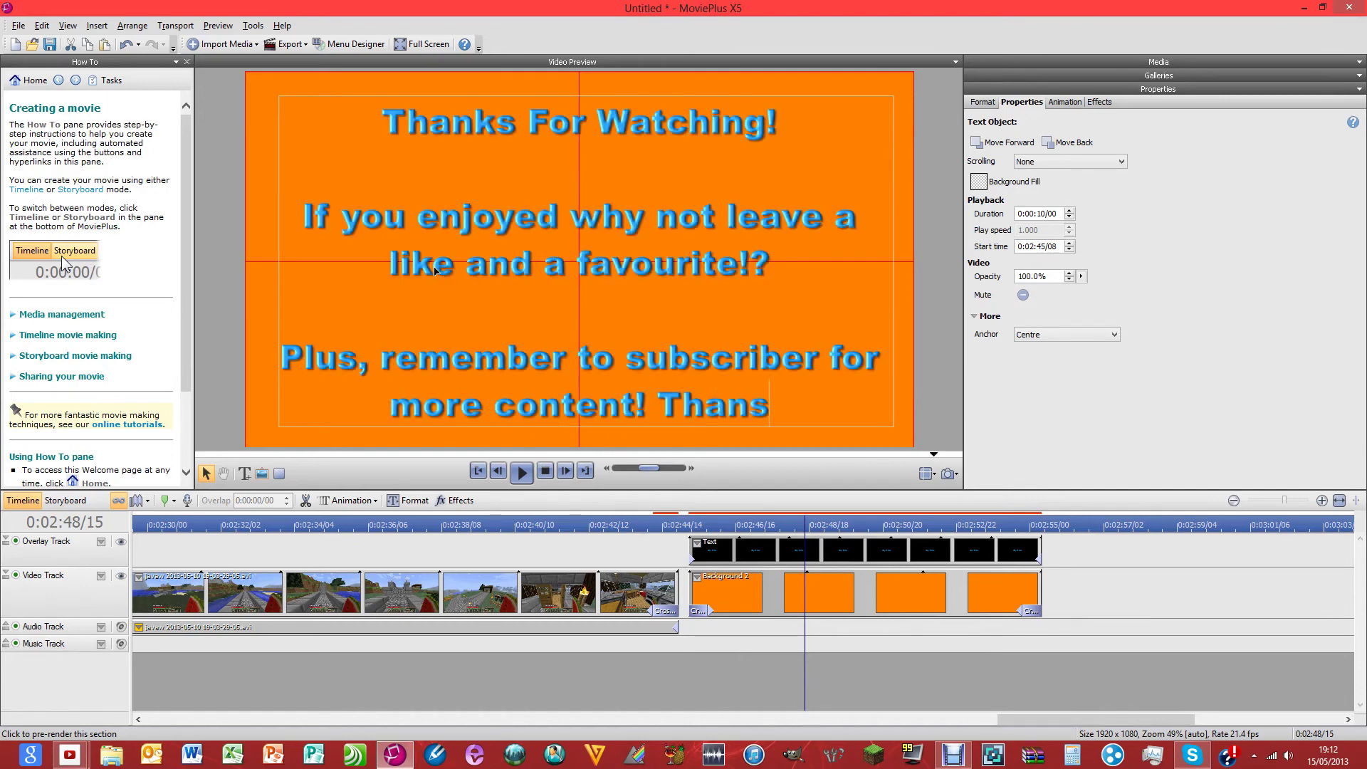
key(BackSpace)
text(ks!)
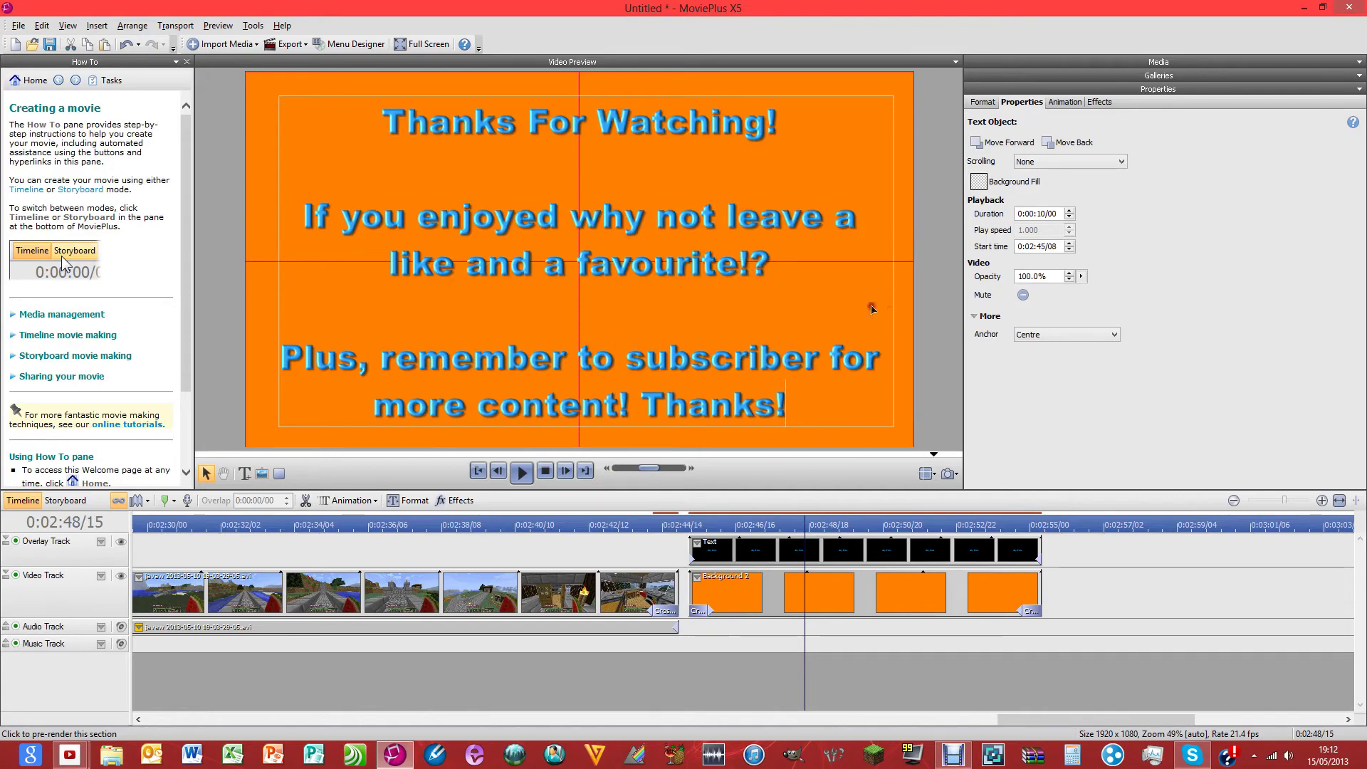
key(Escape)
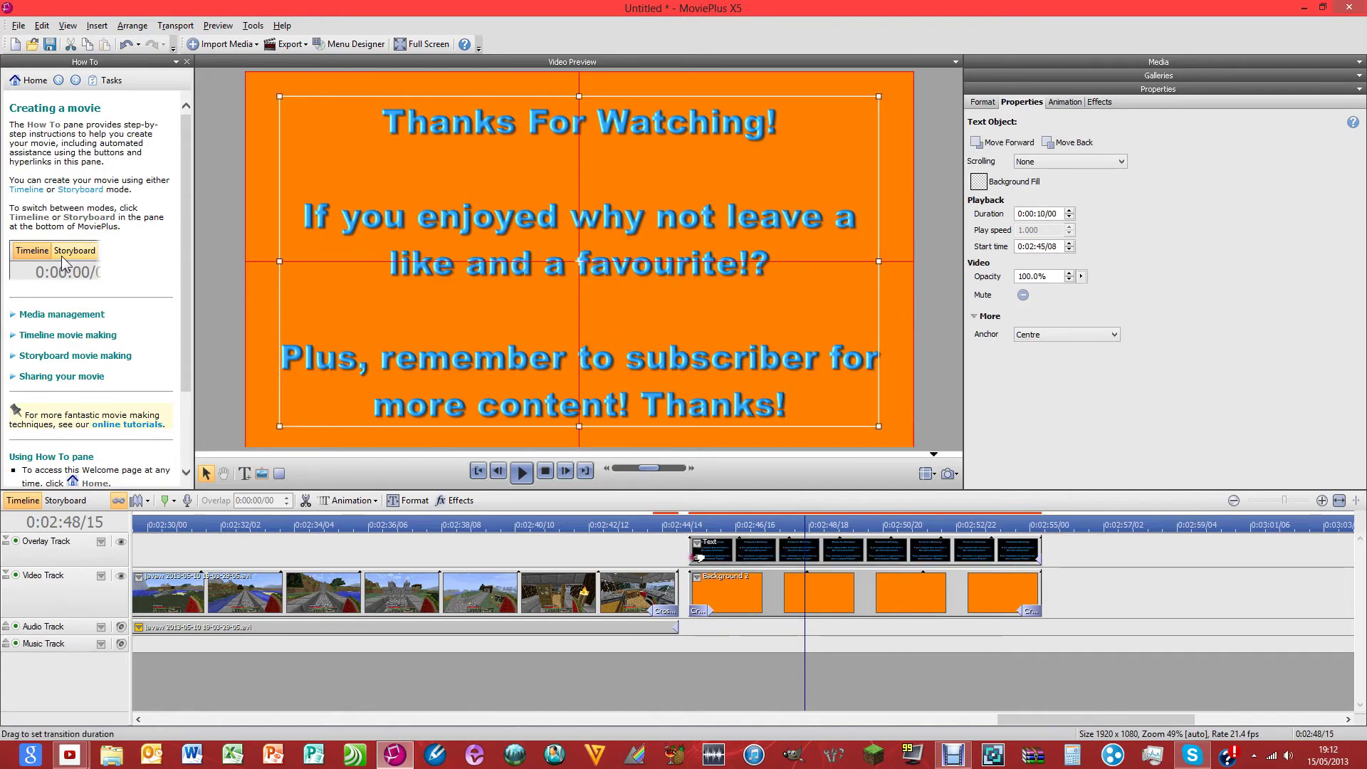
- Give the outro text a 14-frame fade-in and a matching fade-out at its end
click(680, 525)
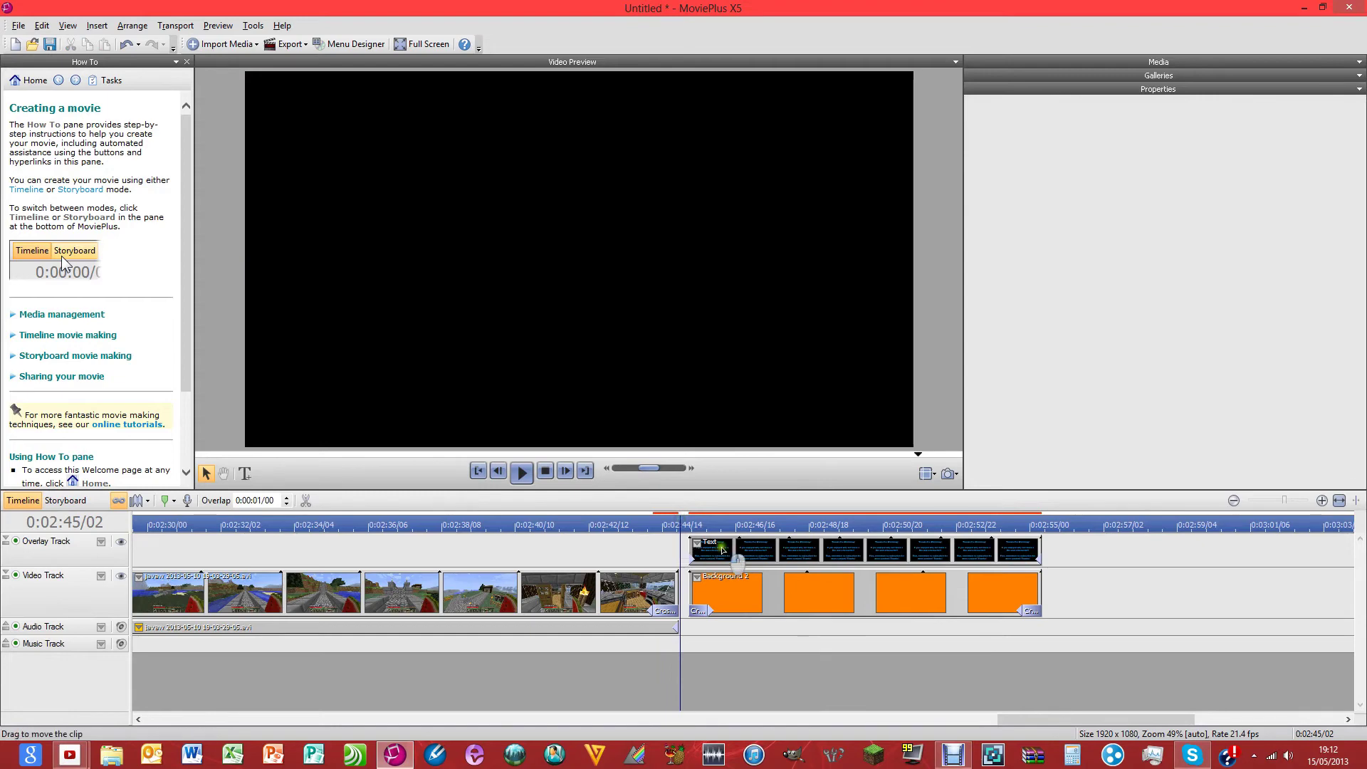
click(904, 593)
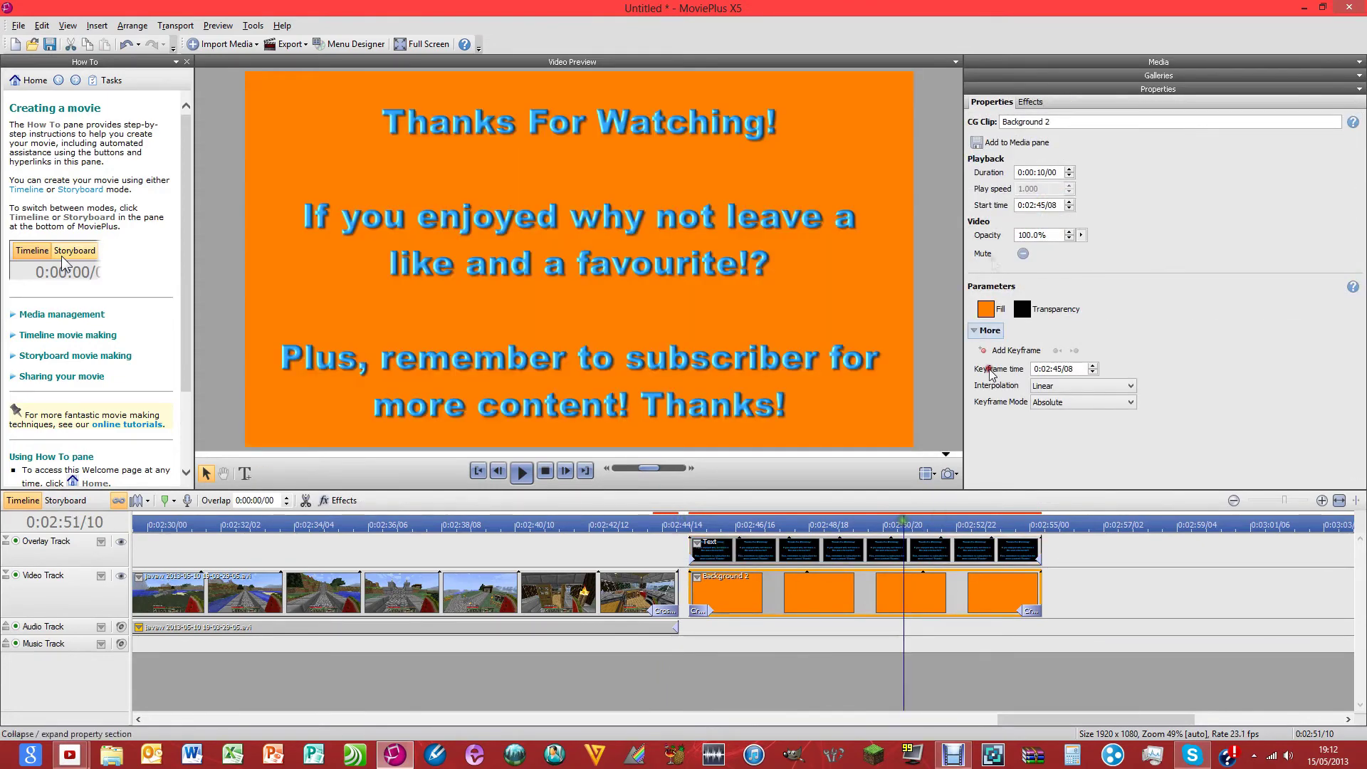
click(713, 570)
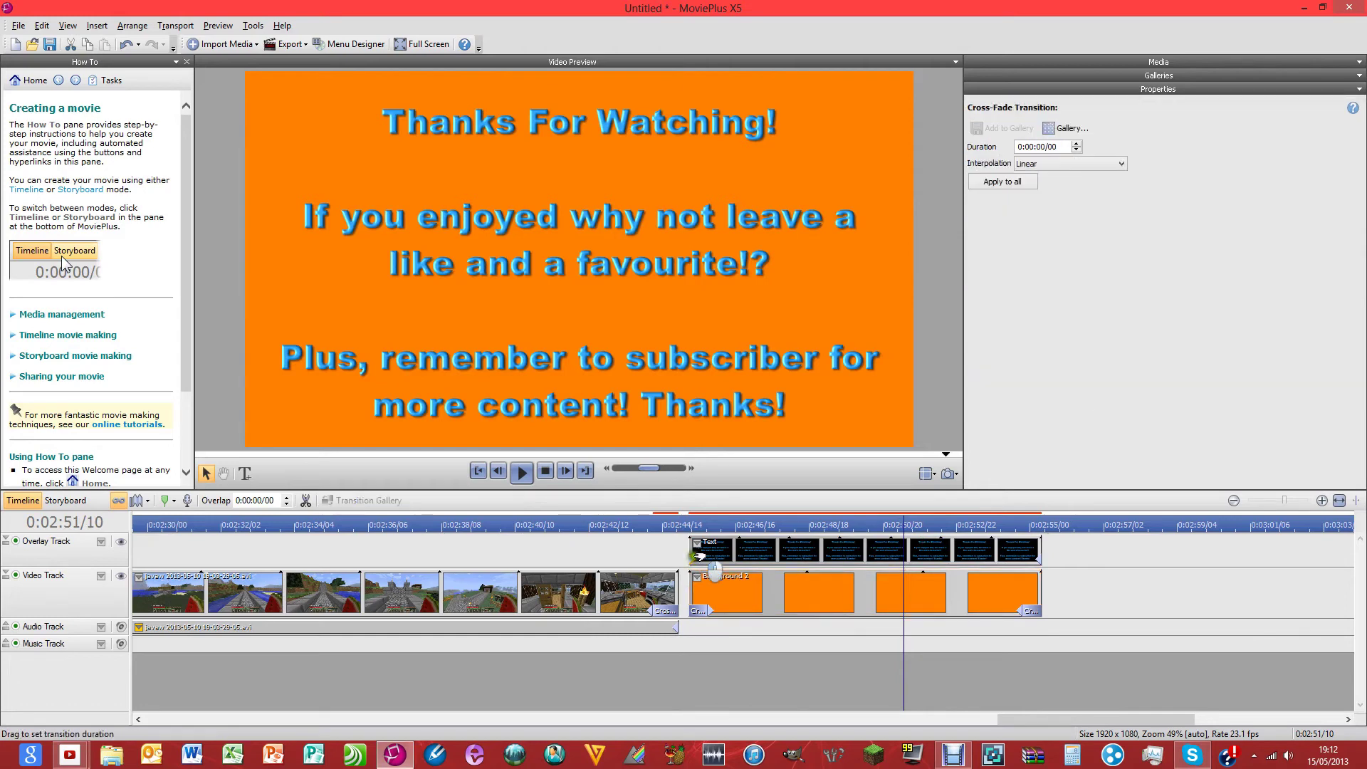
drag(699, 556, 717, 557)
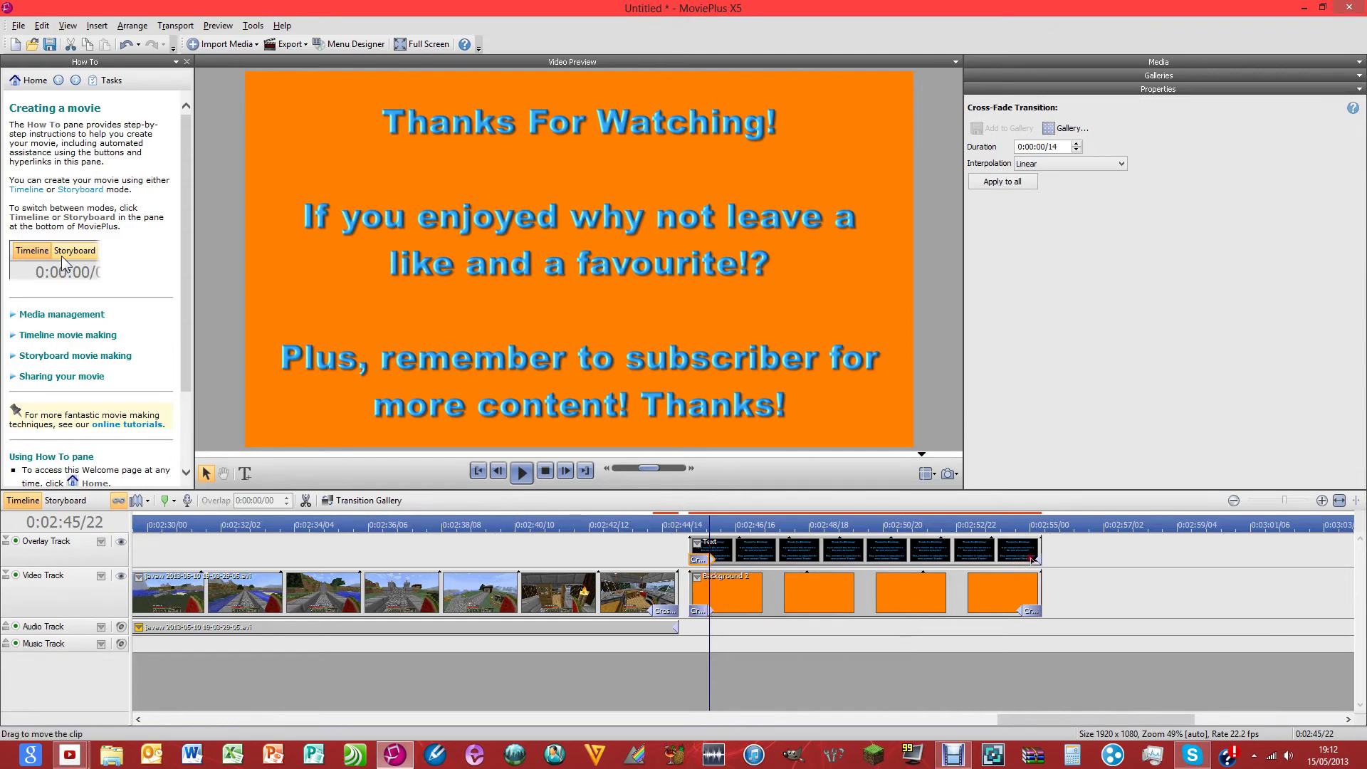
drag(1033, 560, 1014, 563)
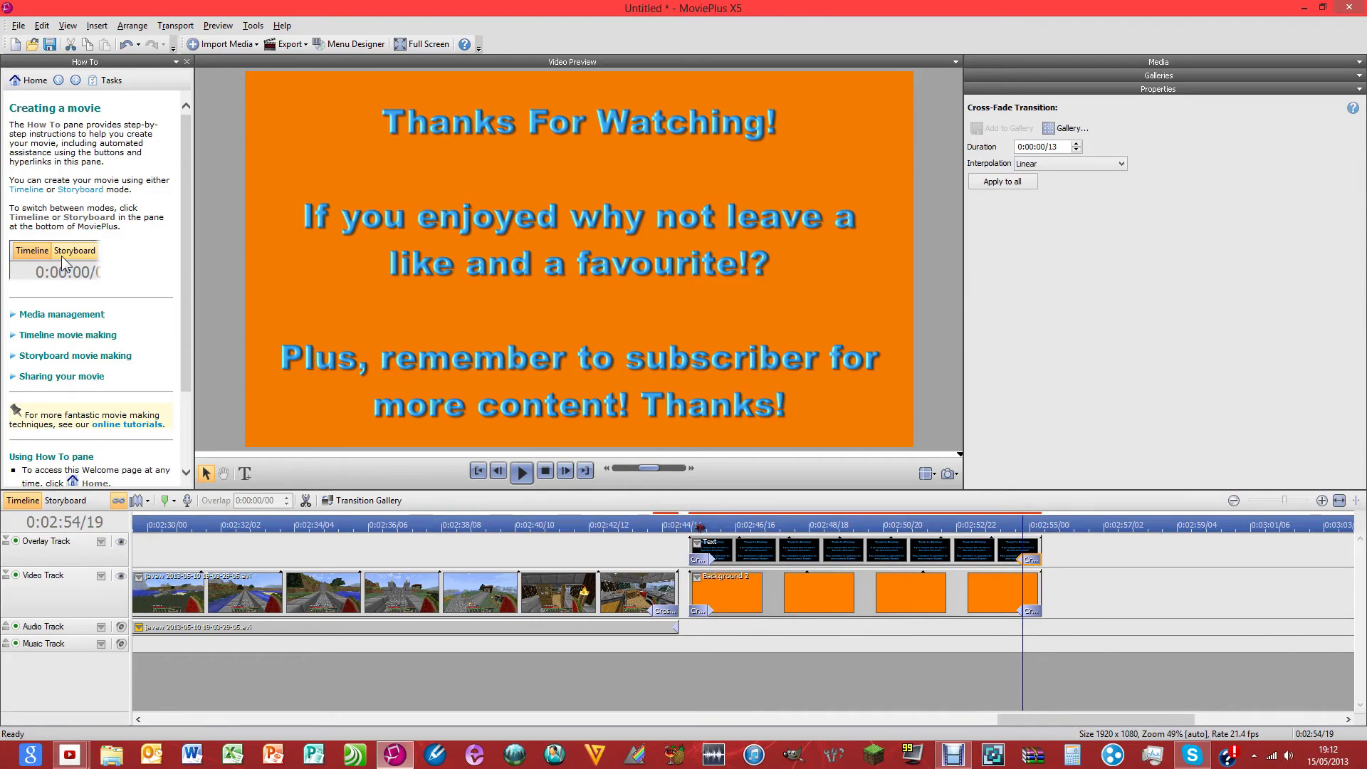
- Preview the outro from just before it starts to check the text fades
click(684, 525)
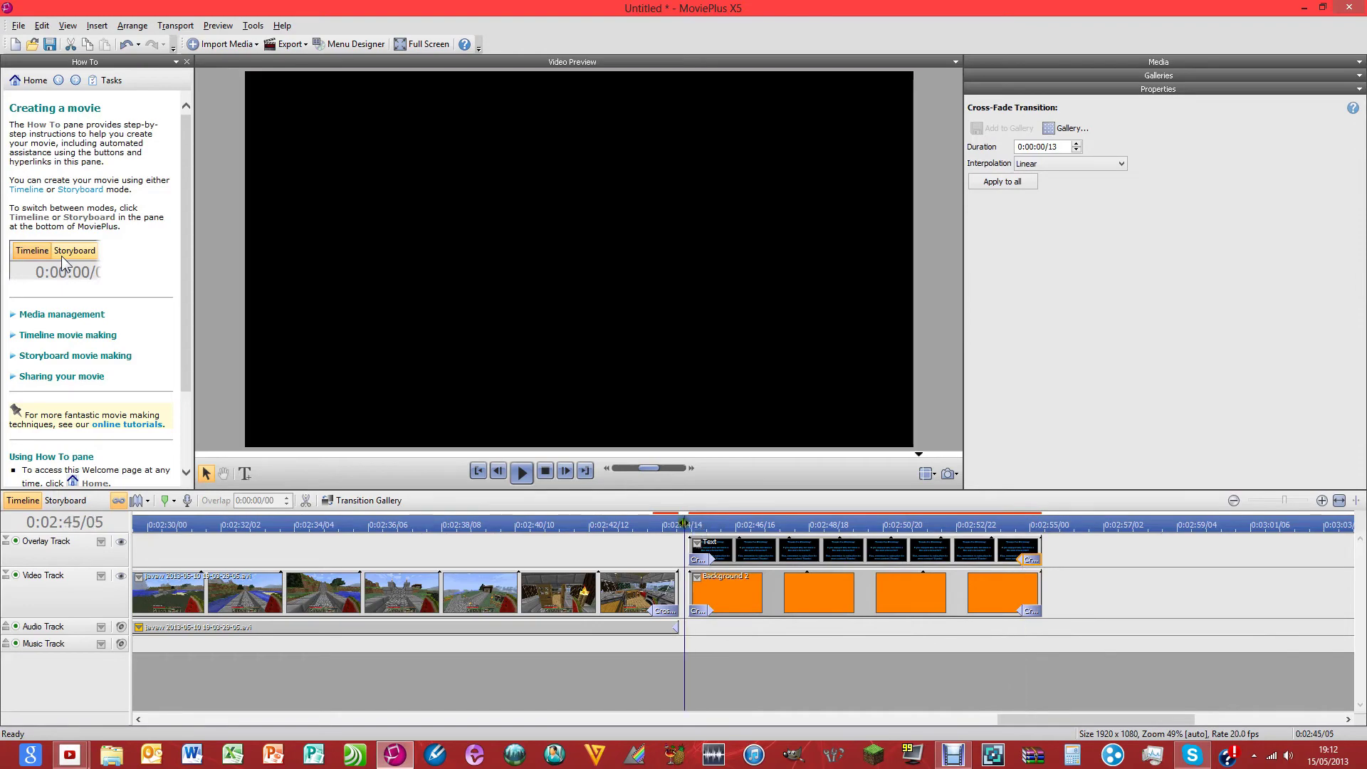
key(space)
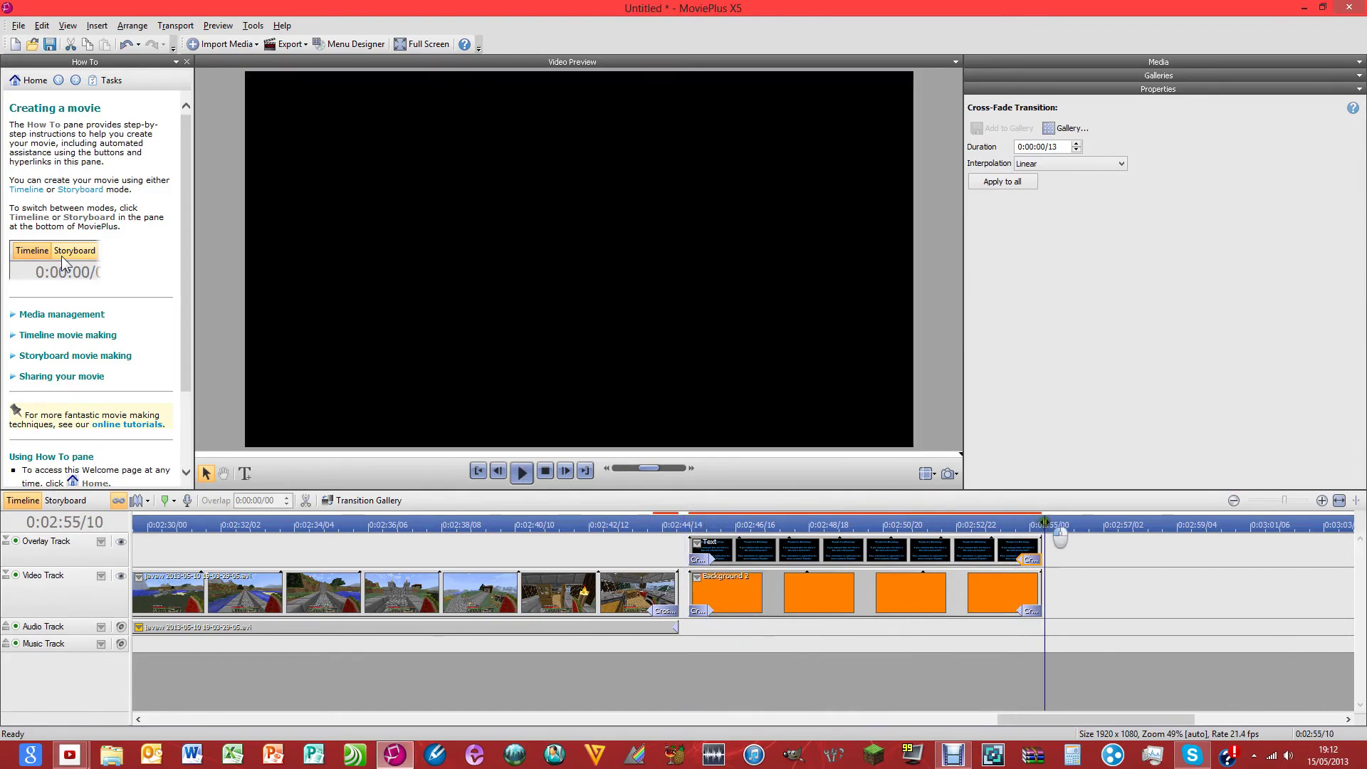
drag(1060, 539, 1057, 538)
click(952, 635)
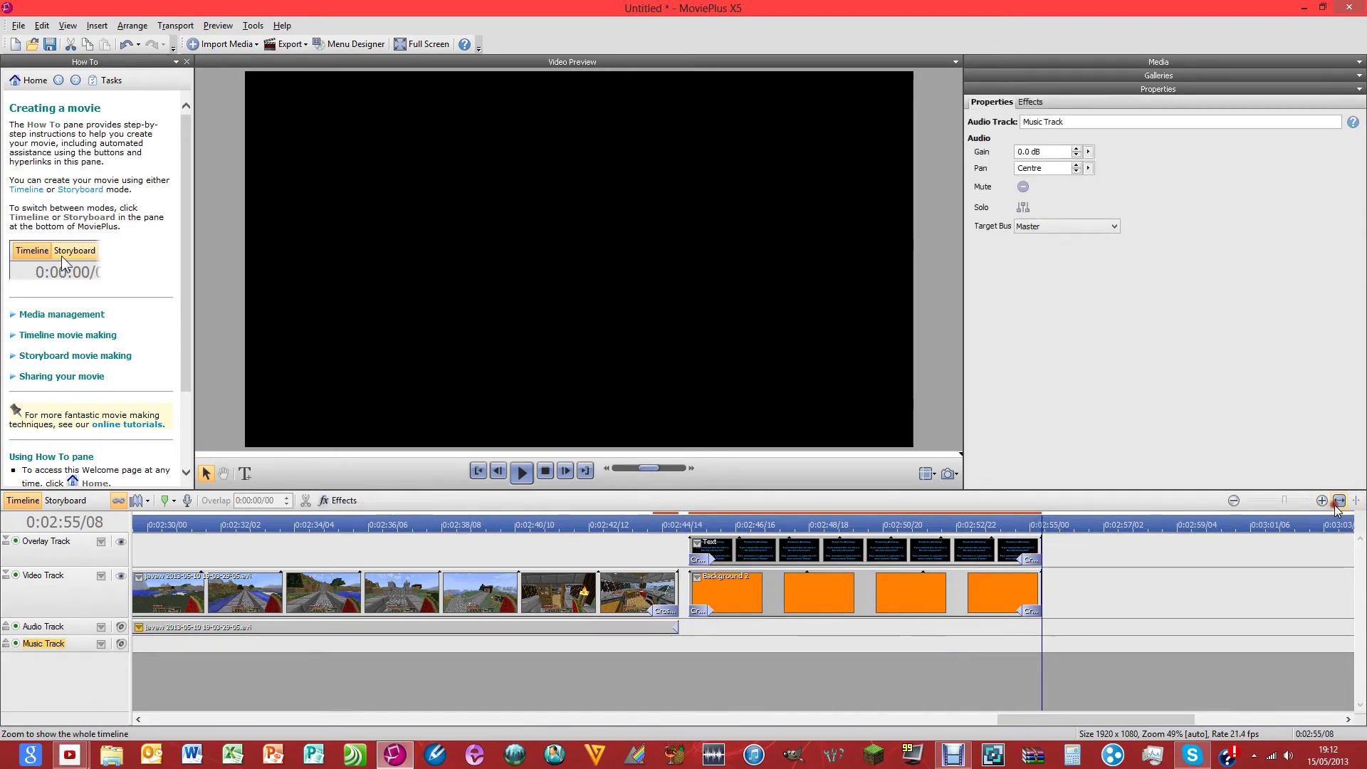
- Zoom the timeline to show the whole movie and move the playhead to the intro at 0:00:01
click(1337, 502)
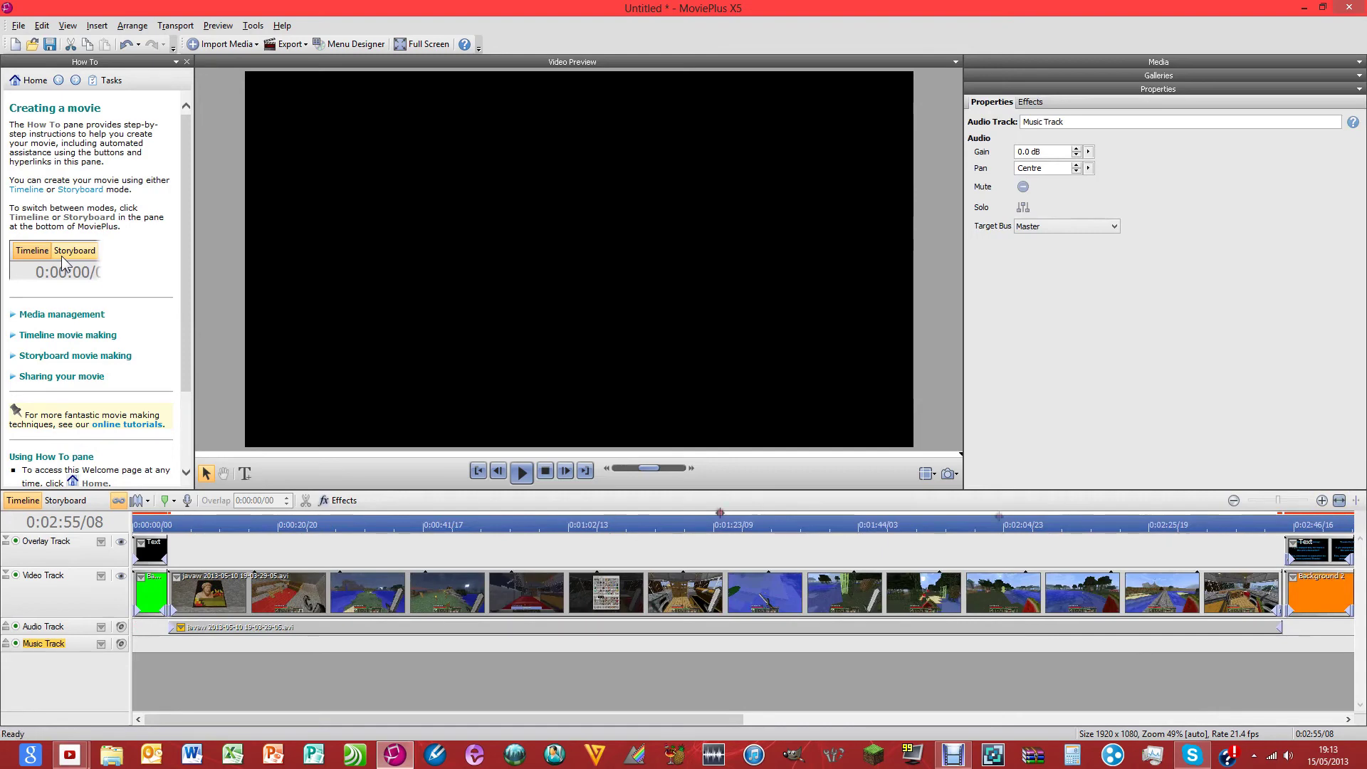
click(143, 525)
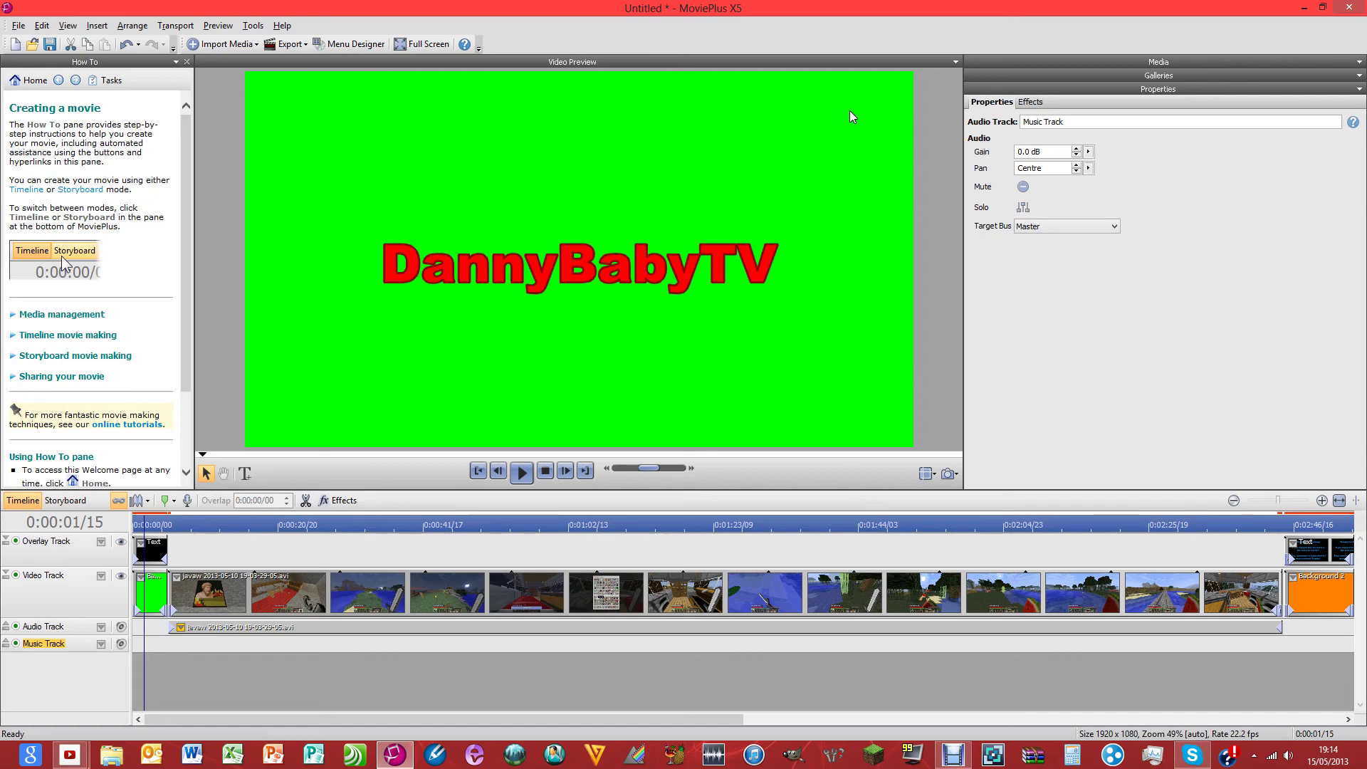
- Expand the Media pane to show the Project tab listing the gameplay recording
click(1022, 62)
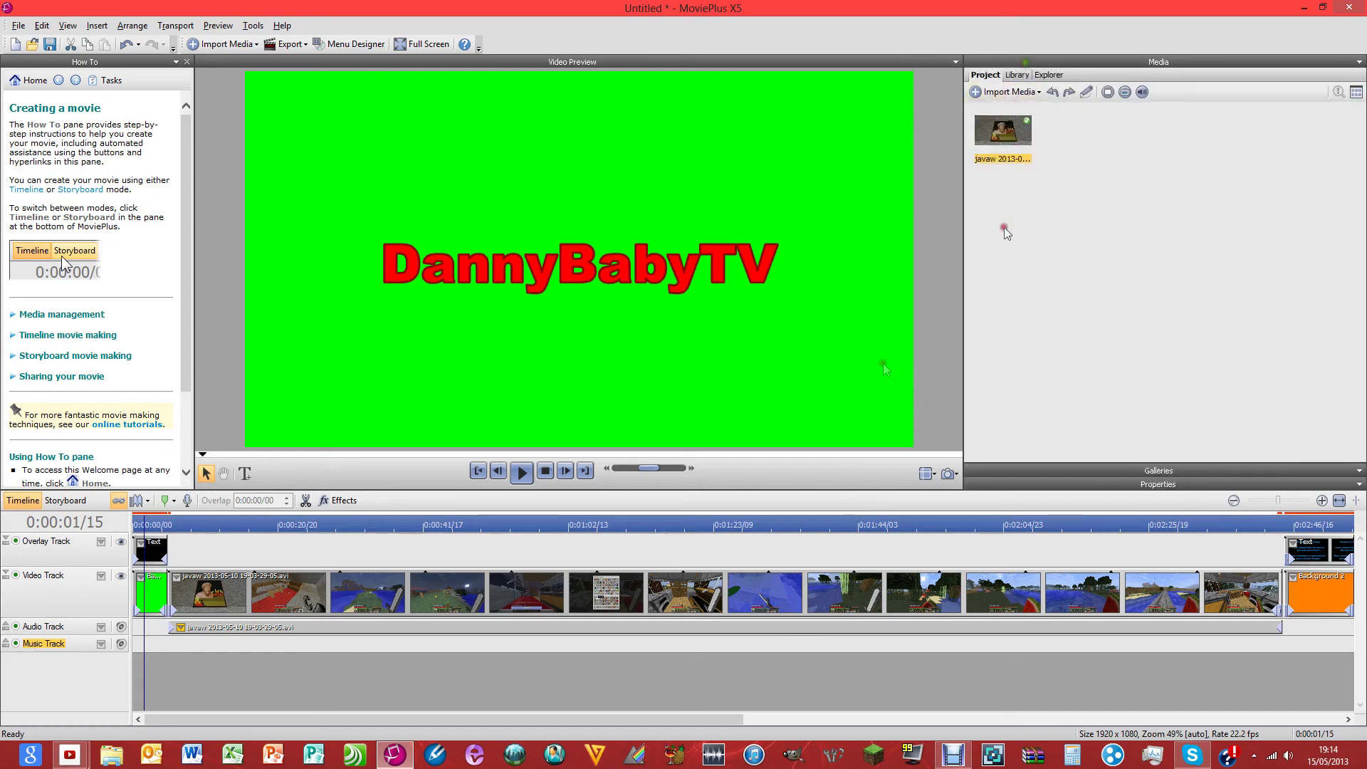